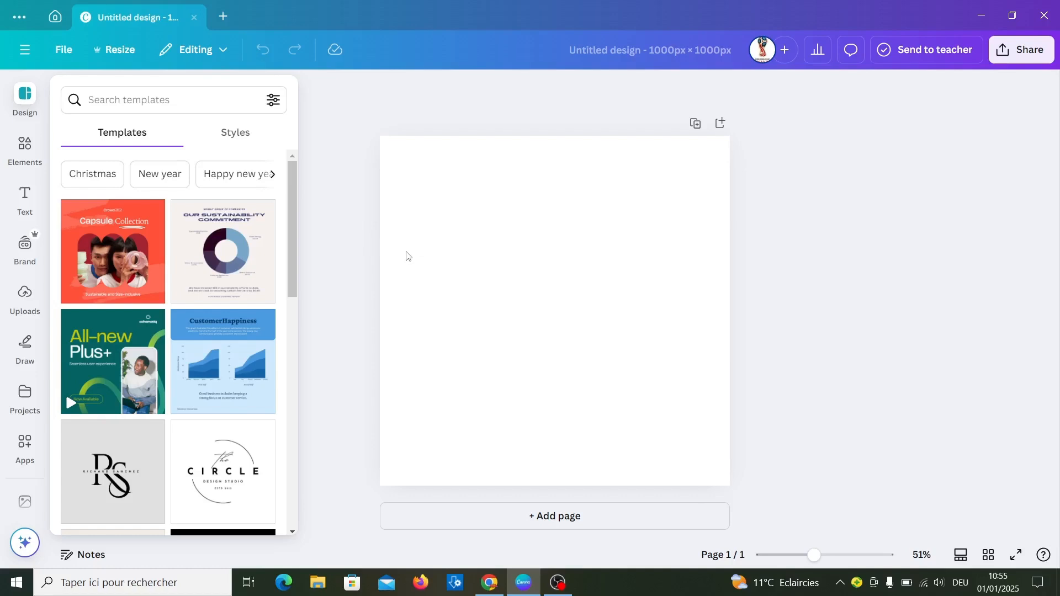
- Upload the L'Oréal Paris Elvive Color Vibrancy shampoo image from the Téléchargements folder and place it on the page
left_click(24, 298)
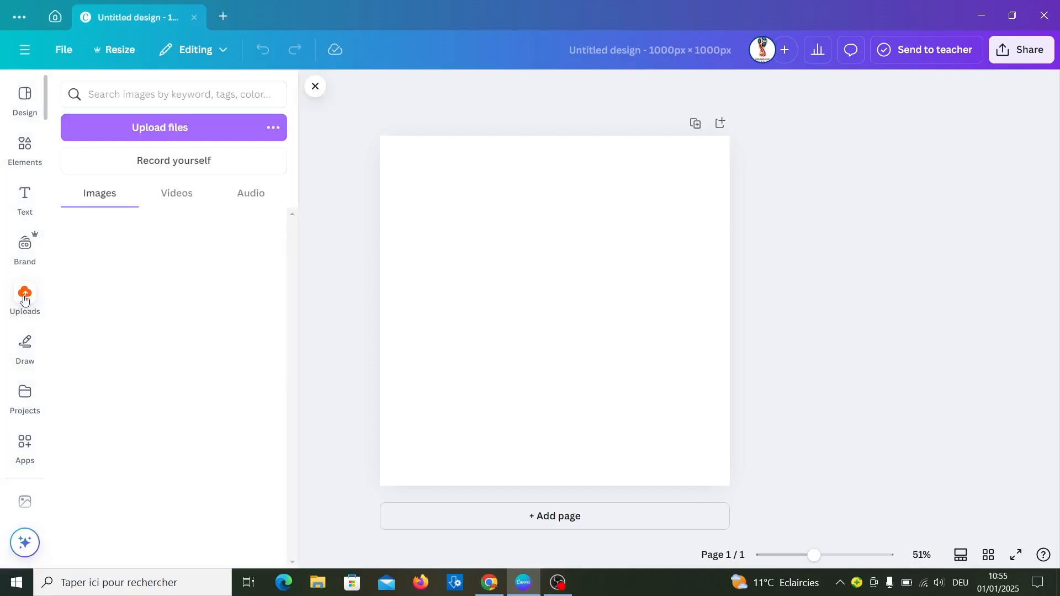
left_click(134, 133)
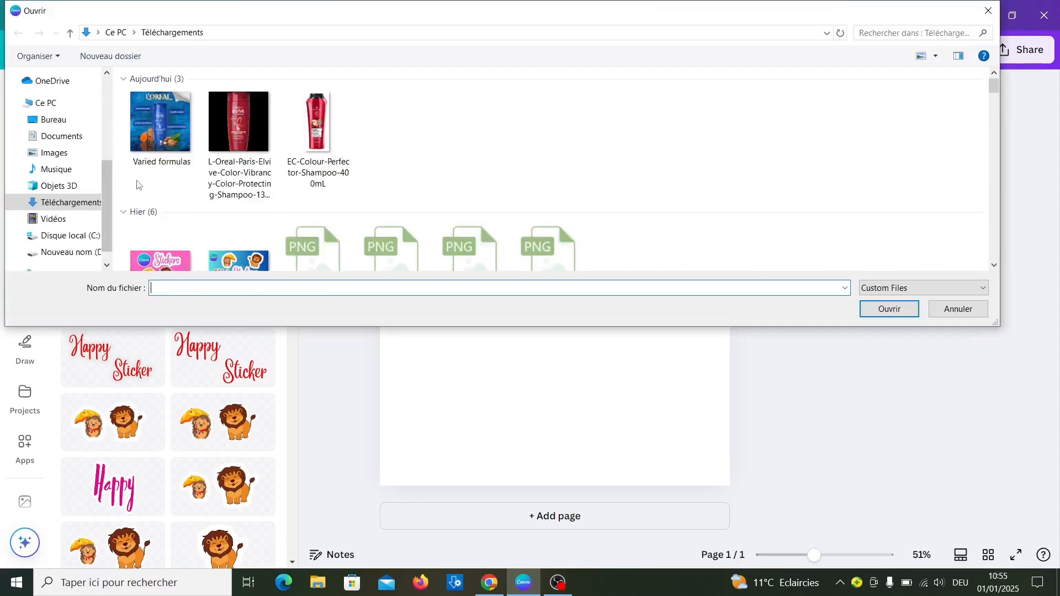
double_click(248, 133)
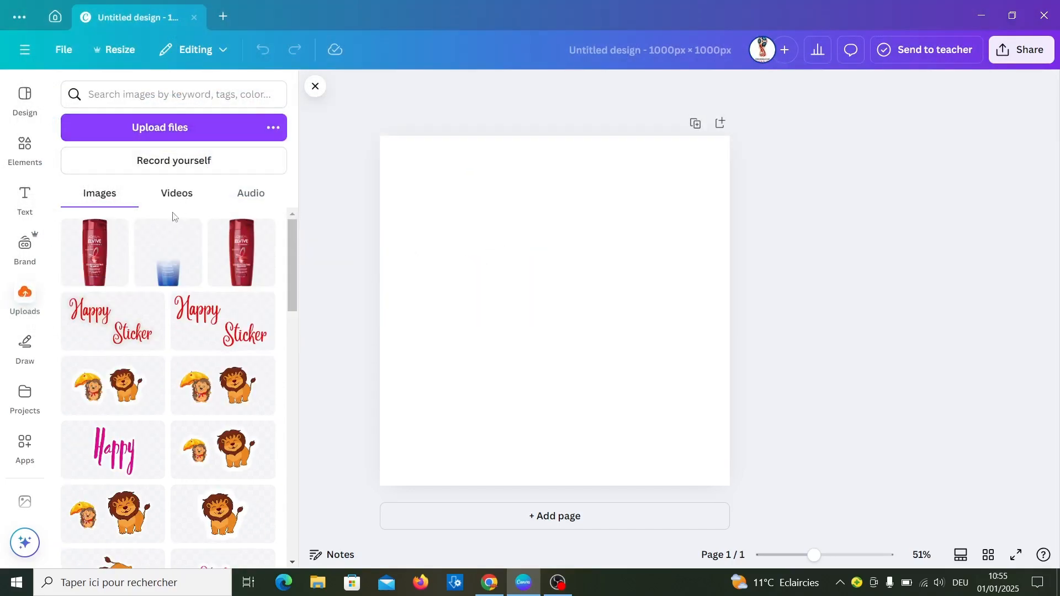
left_click(98, 265)
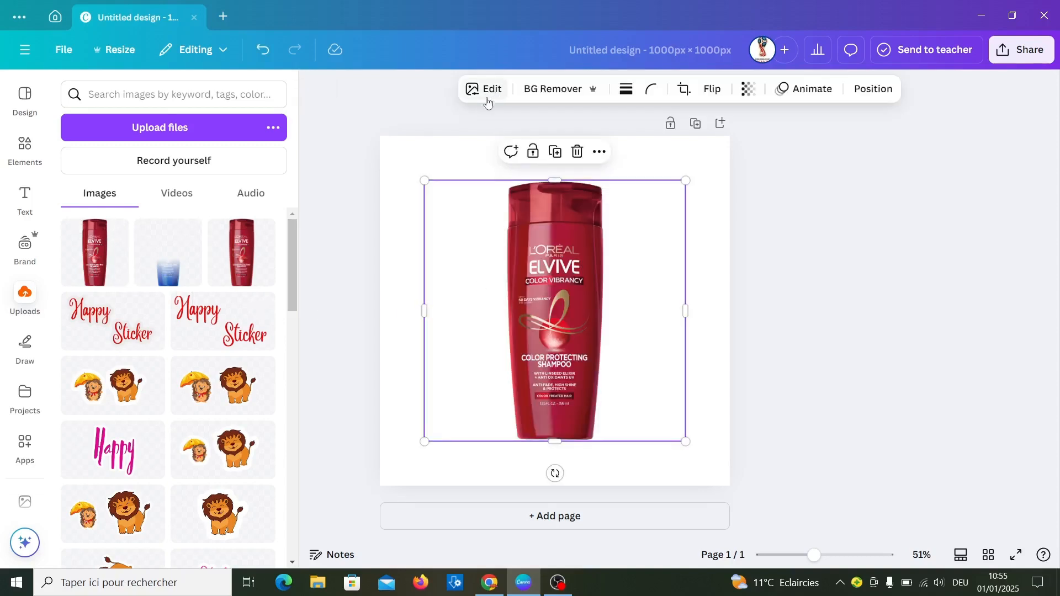
left_click(462, 159)
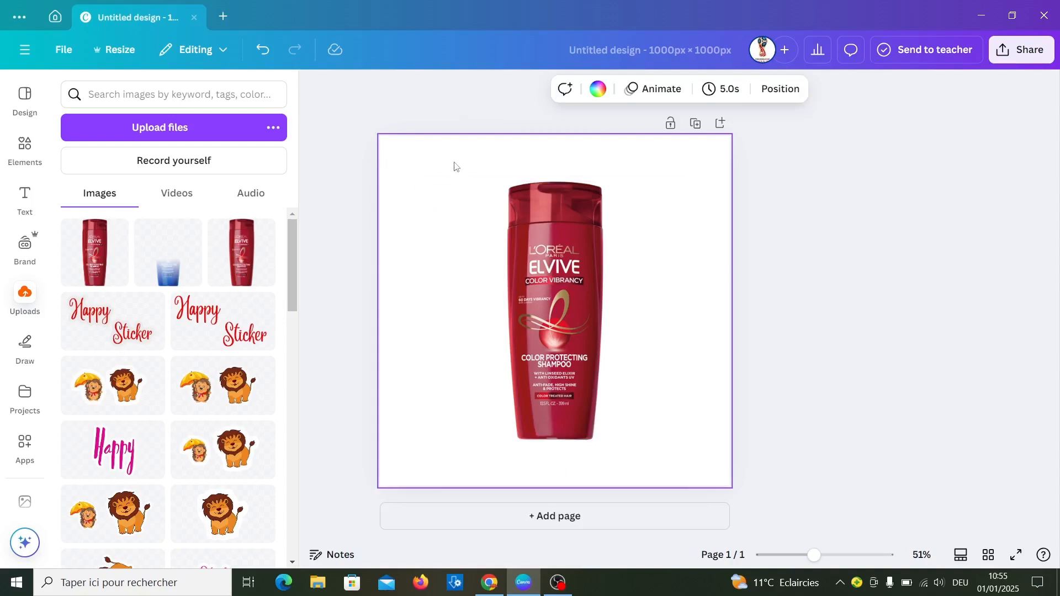
- Add the blue grunge texture from the recently used elements and set it as the page background
left_click(25, 148)
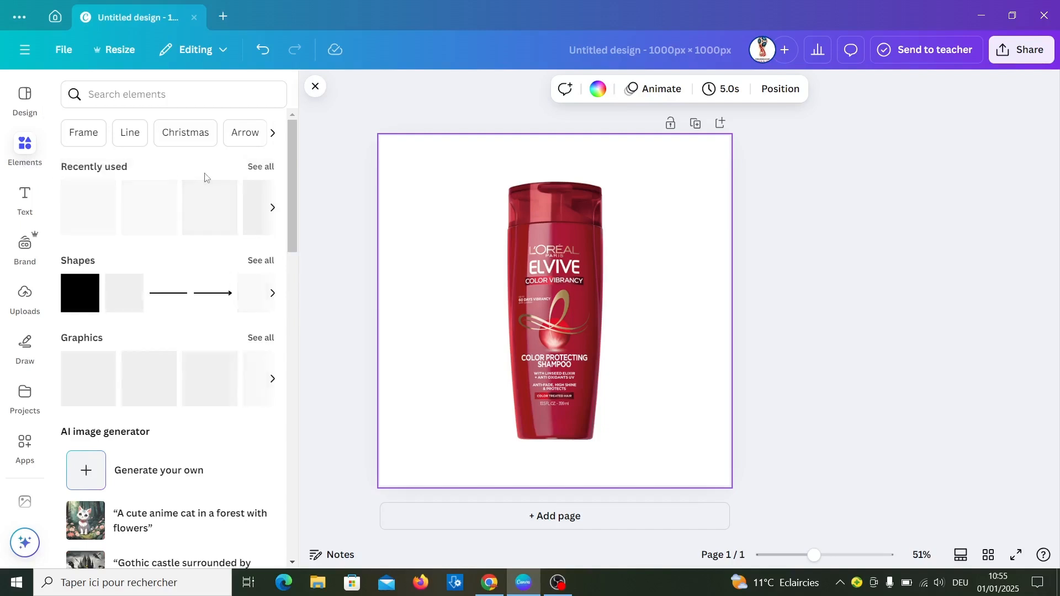
left_click(262, 167)
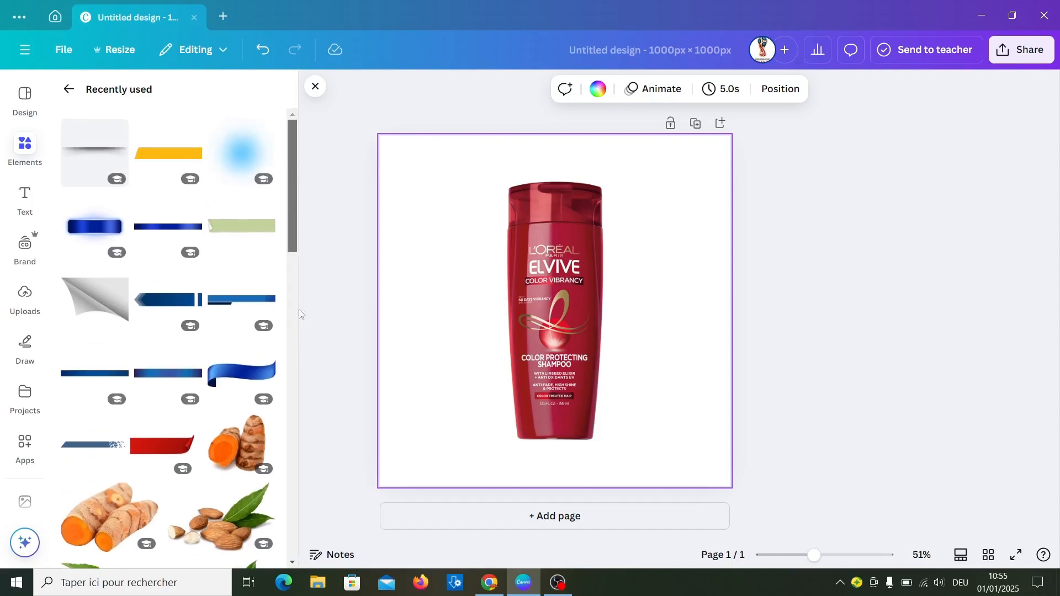
scroll(300, 358, "down", 7)
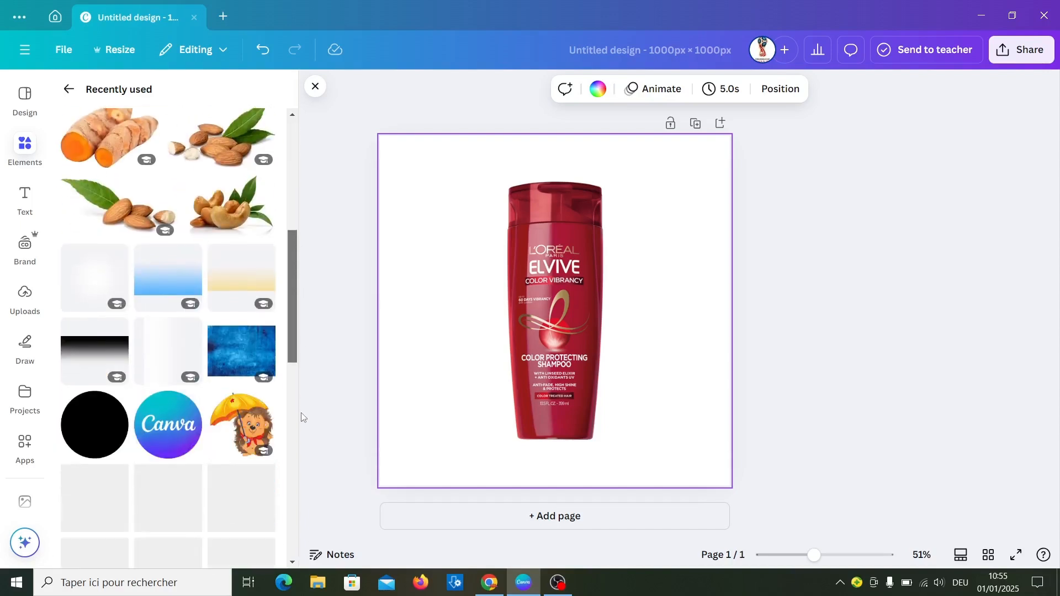
left_click(229, 348)
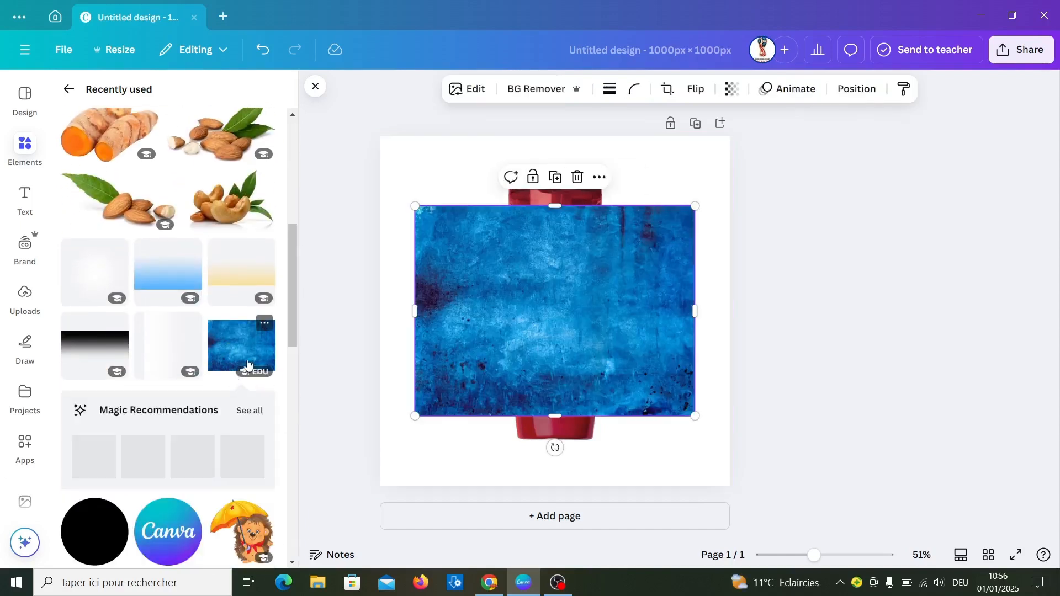
right_click(465, 343)
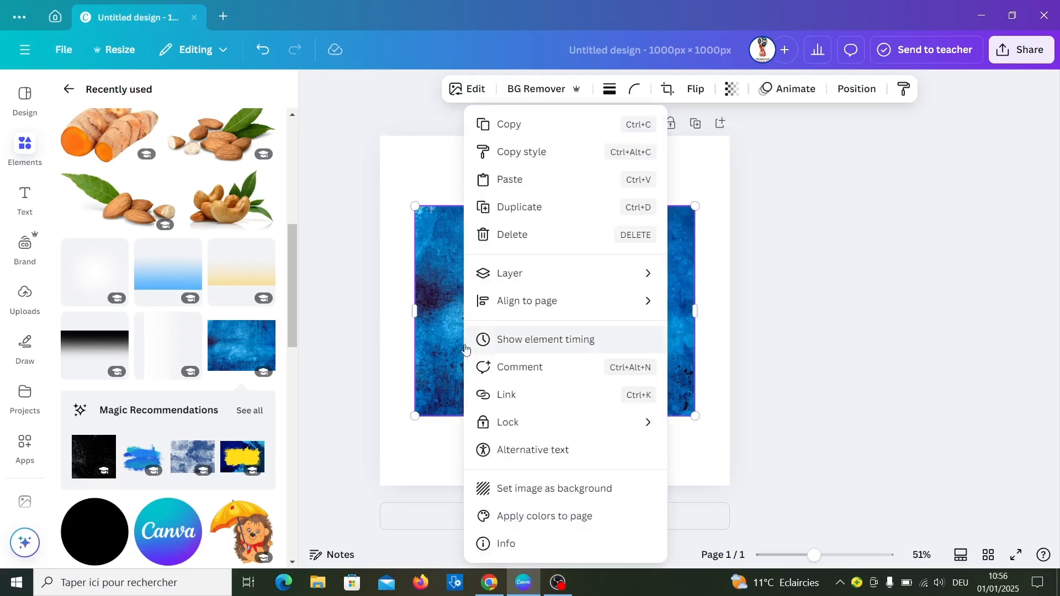
left_click(544, 490)
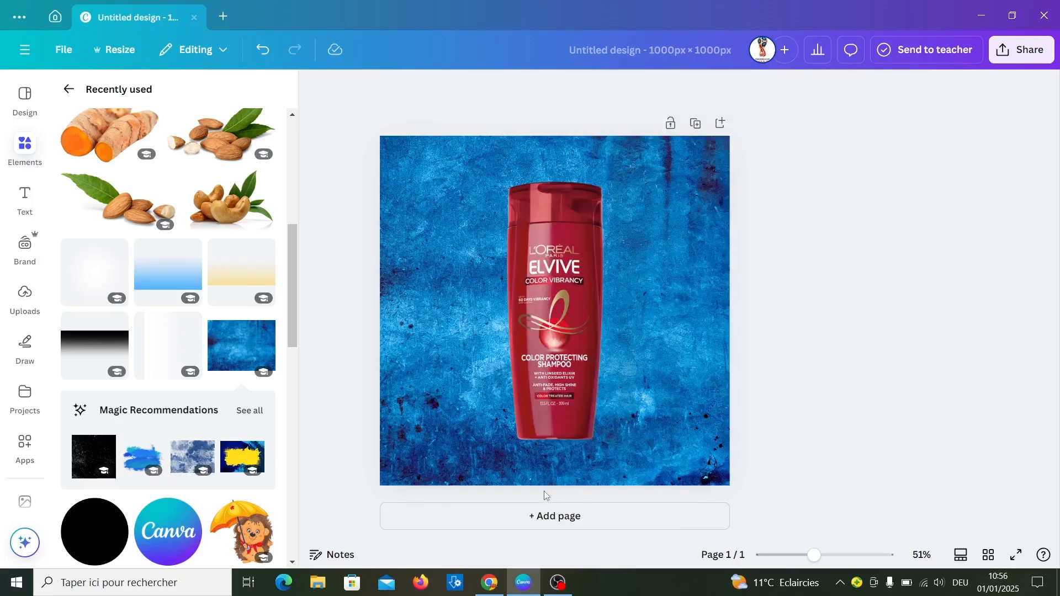
- Recolour the shampoo bottle by setting the hue of its red #a4202f to -67 and the saturation of its tan colour to 11
left_click(542, 230)
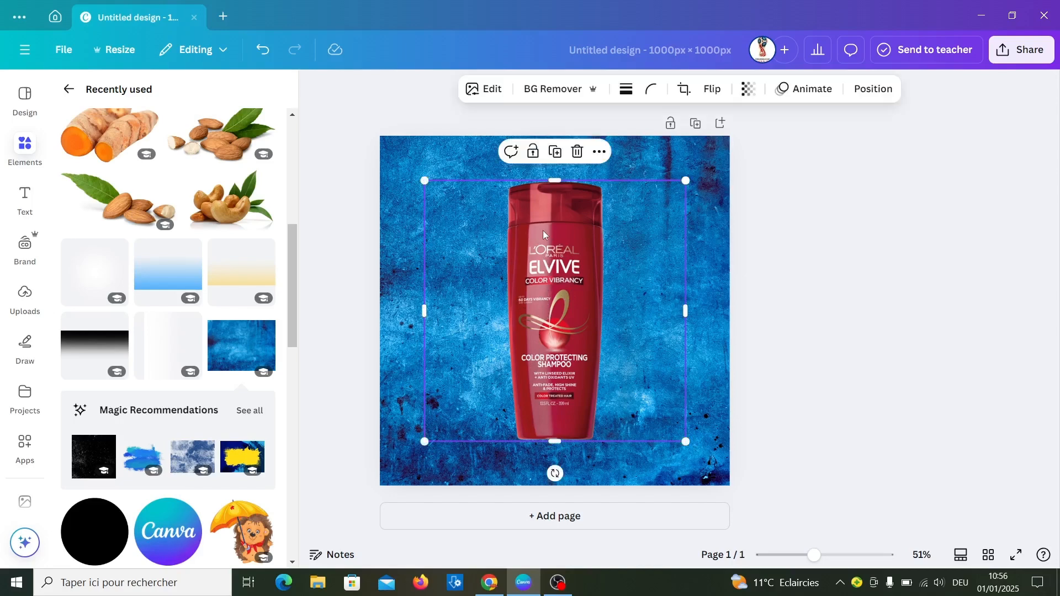
left_click(489, 94)
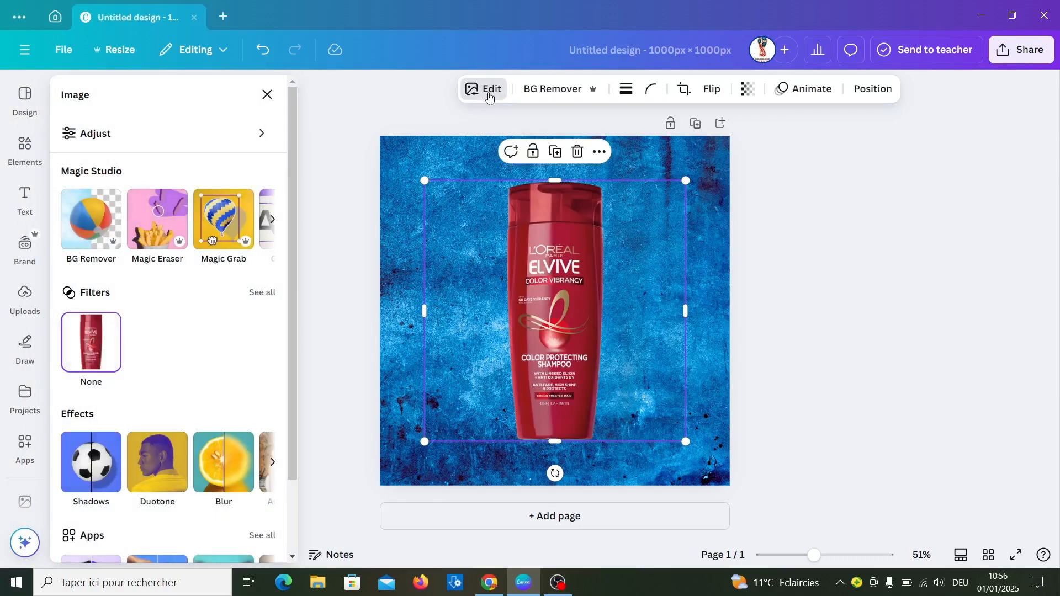
left_click(94, 136)
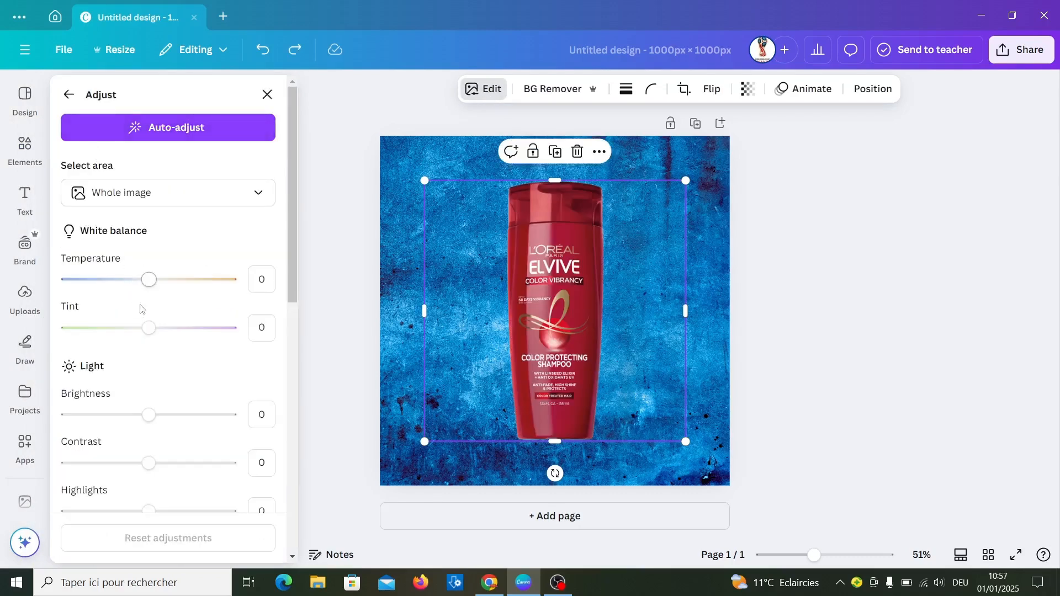
scroll(169, 370, "down", 9)
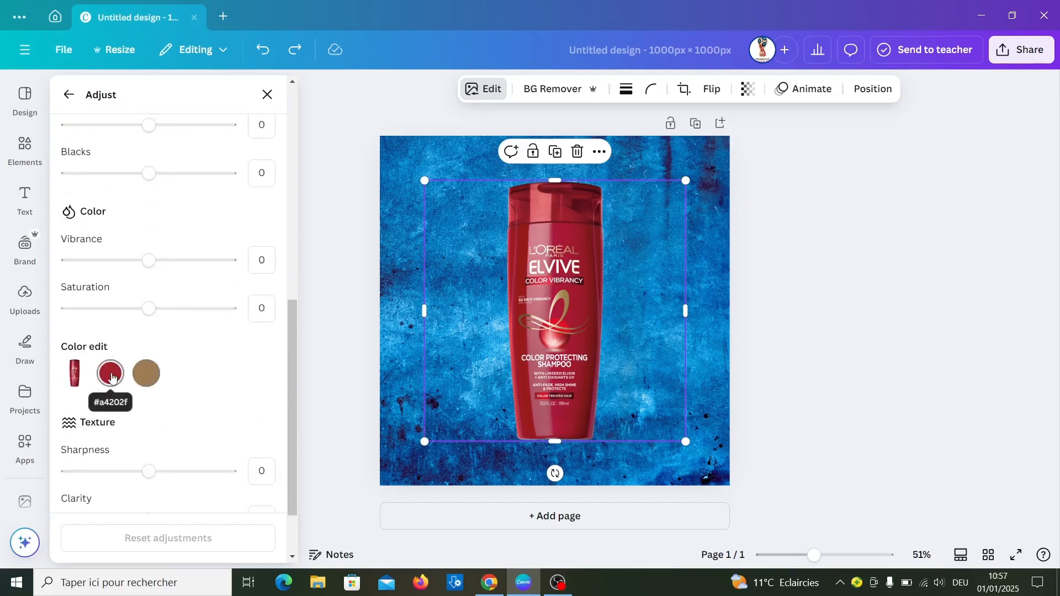
left_click(112, 375)
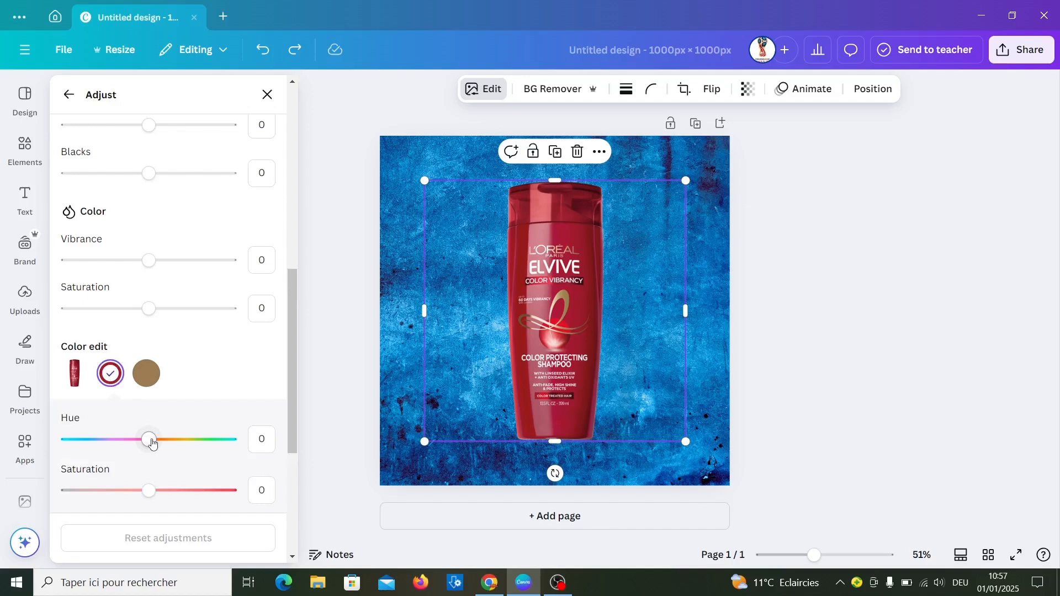
left_click_drag(149, 440, 95, 448)
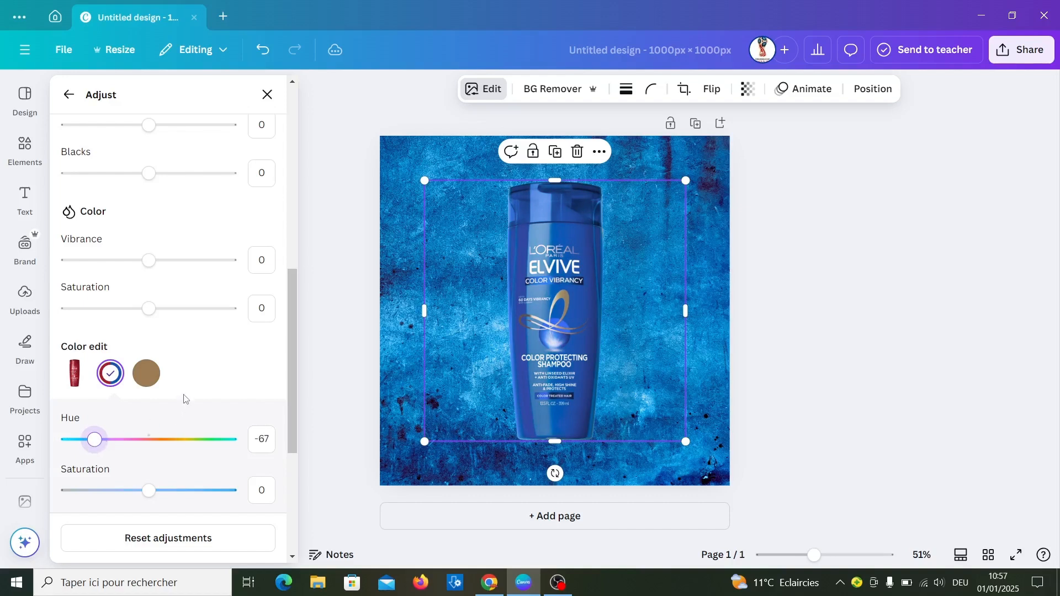
left_click(146, 381)
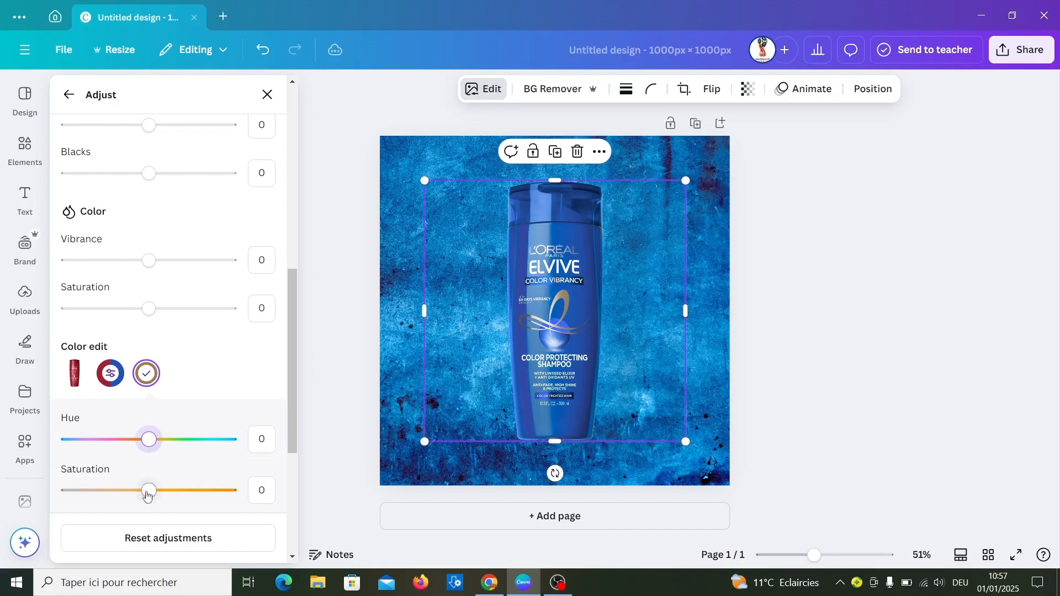
left_click_drag(149, 492, 159, 495)
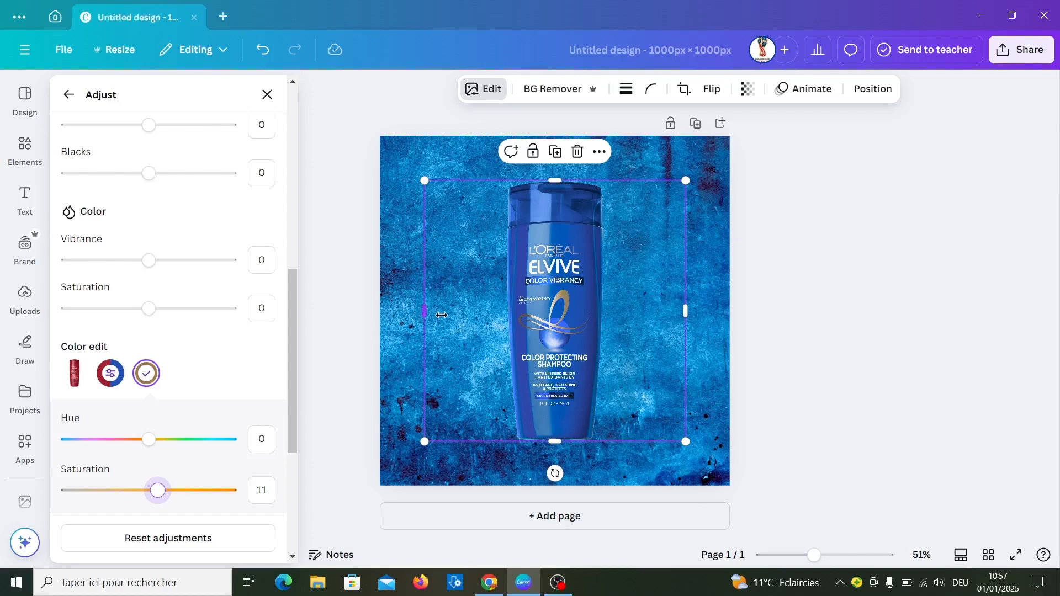
- Crop the empty areas on both sides of the bottle image and duplicate the cropped bottle
left_click_drag(424, 313, 487, 321)
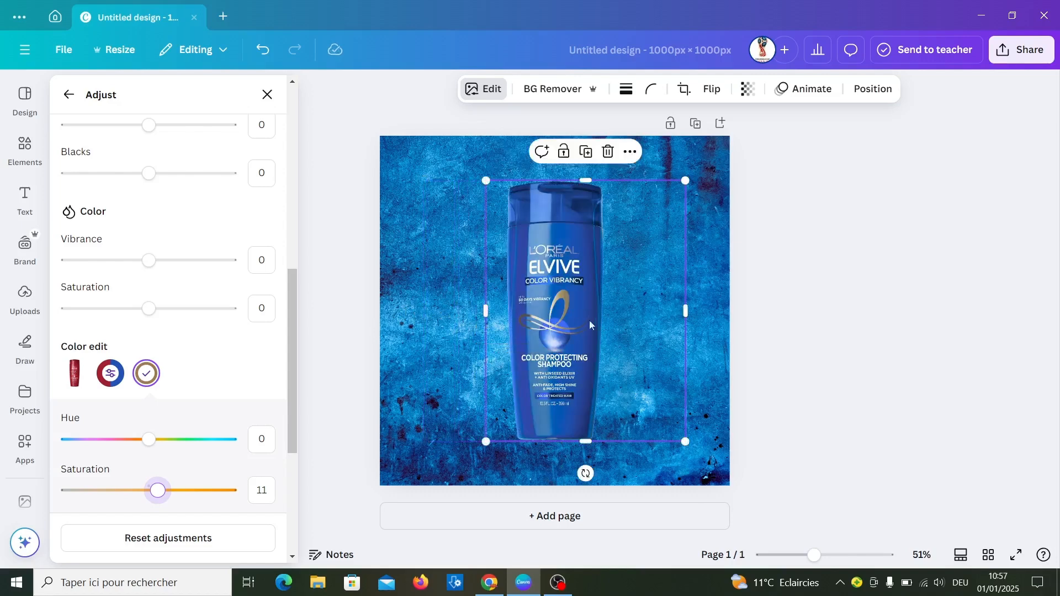
left_click_drag(682, 313, 616, 304)
left_click(673, 337)
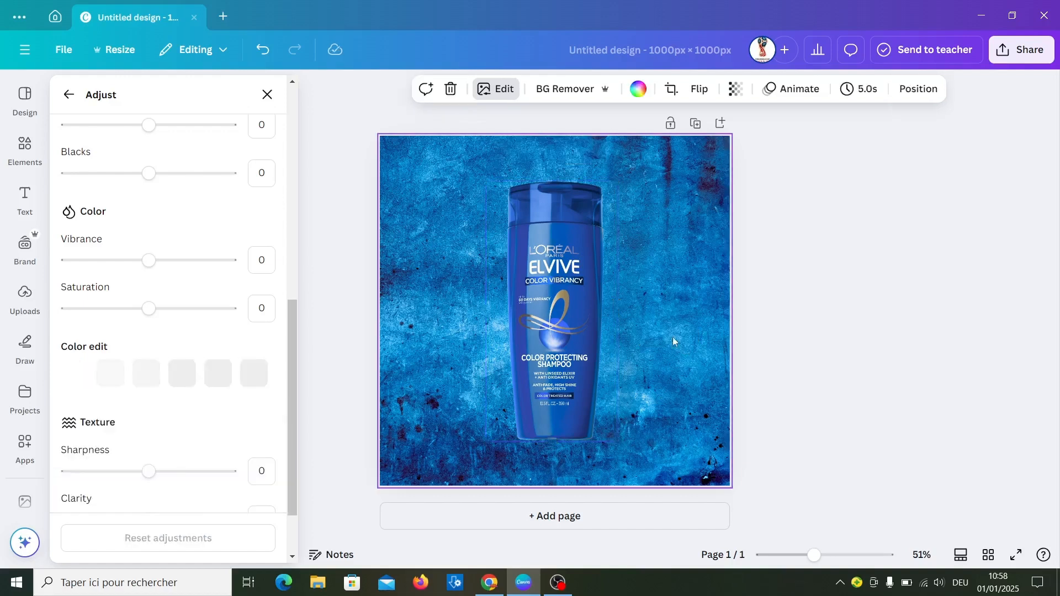
left_click(591, 210)
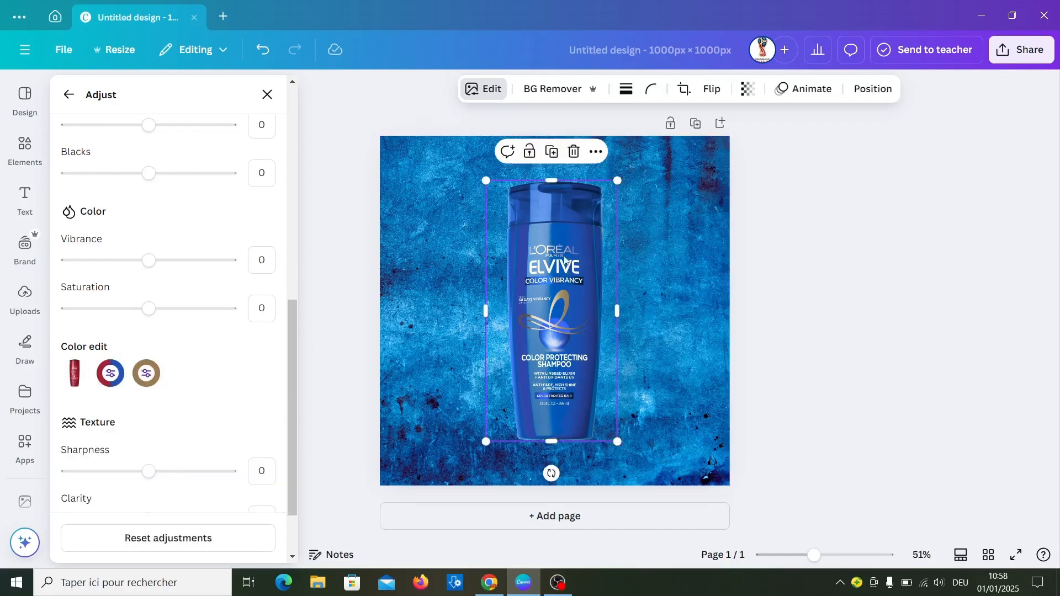
left_click(552, 153)
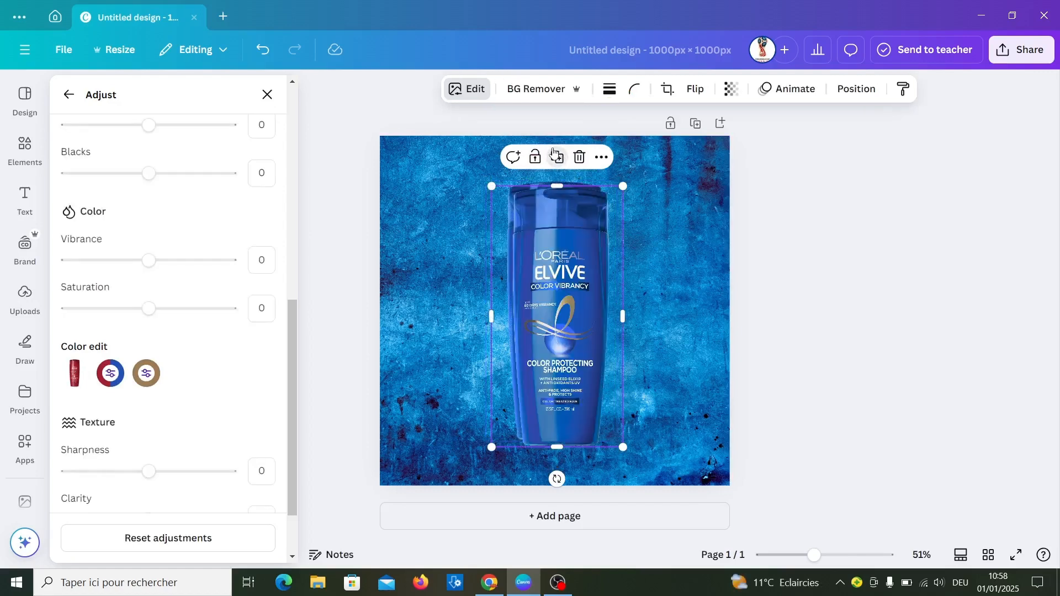
- Search the Canva apps for the image blender and open the Image Blender app
left_click(19, 450)
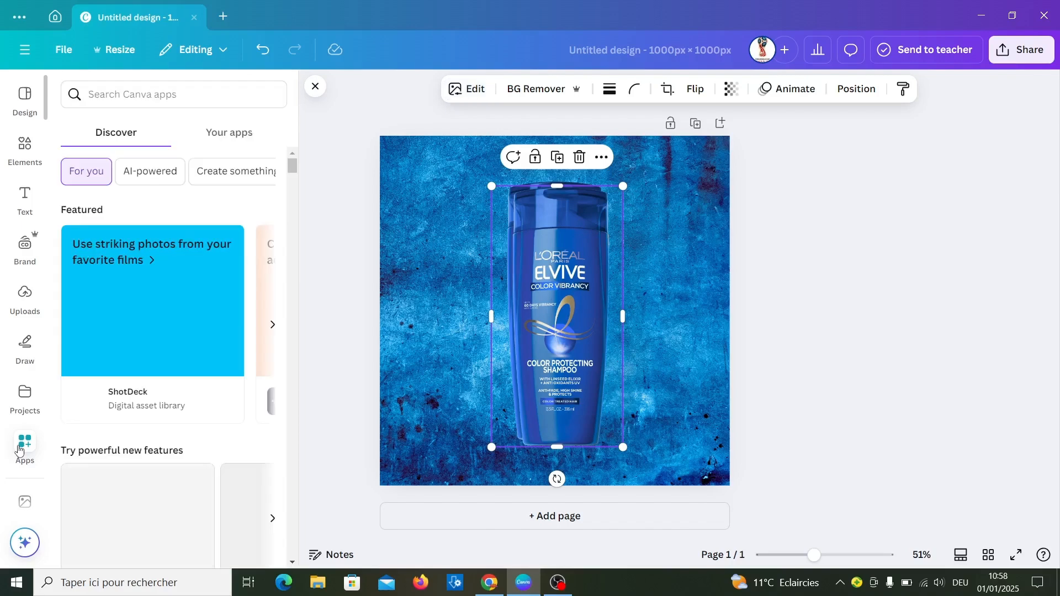
left_click(121, 98)
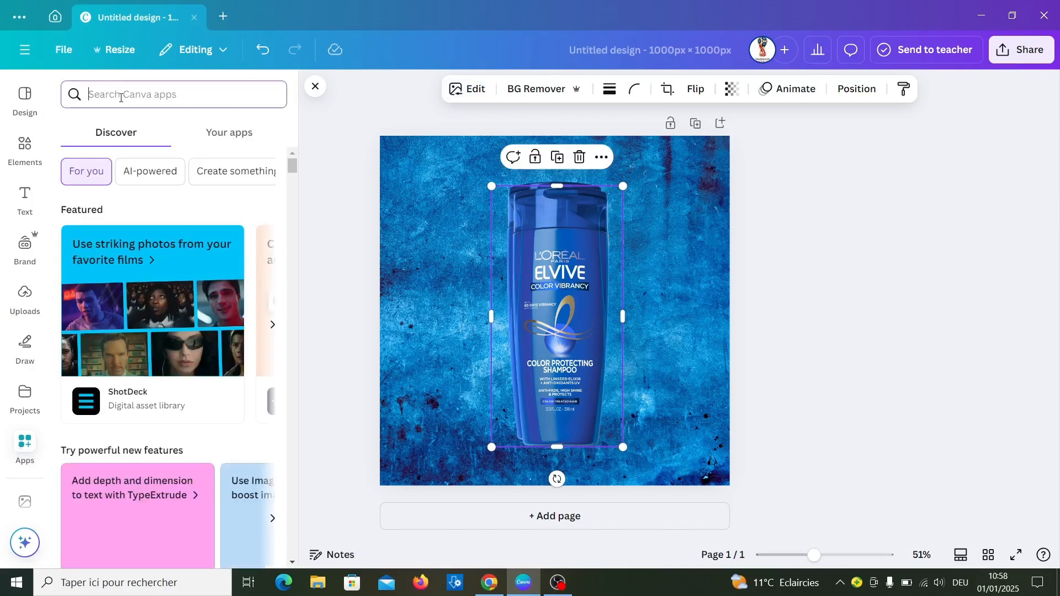
type("iö")
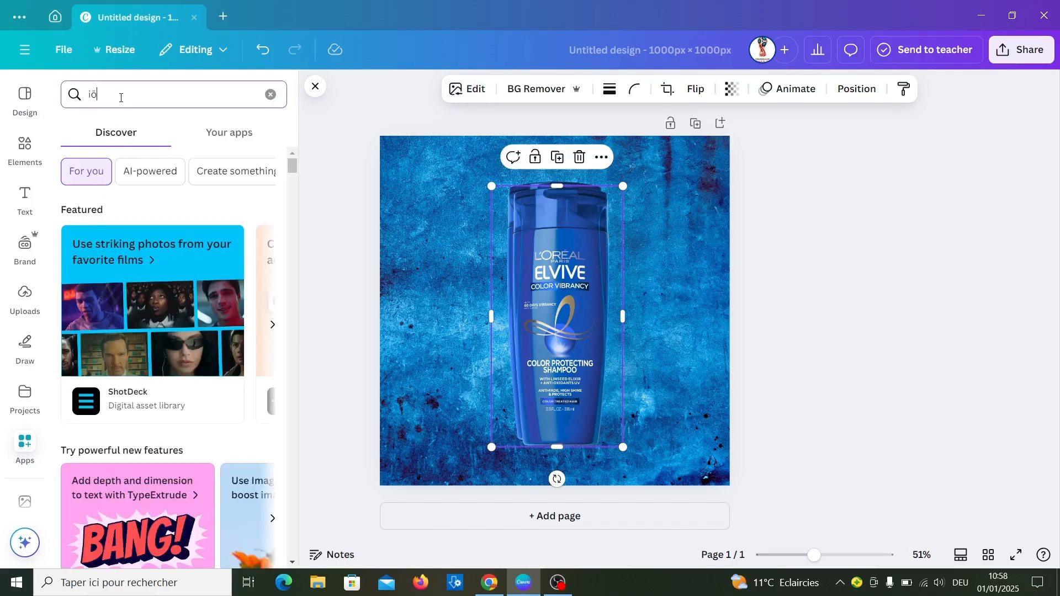
type("qge blender")
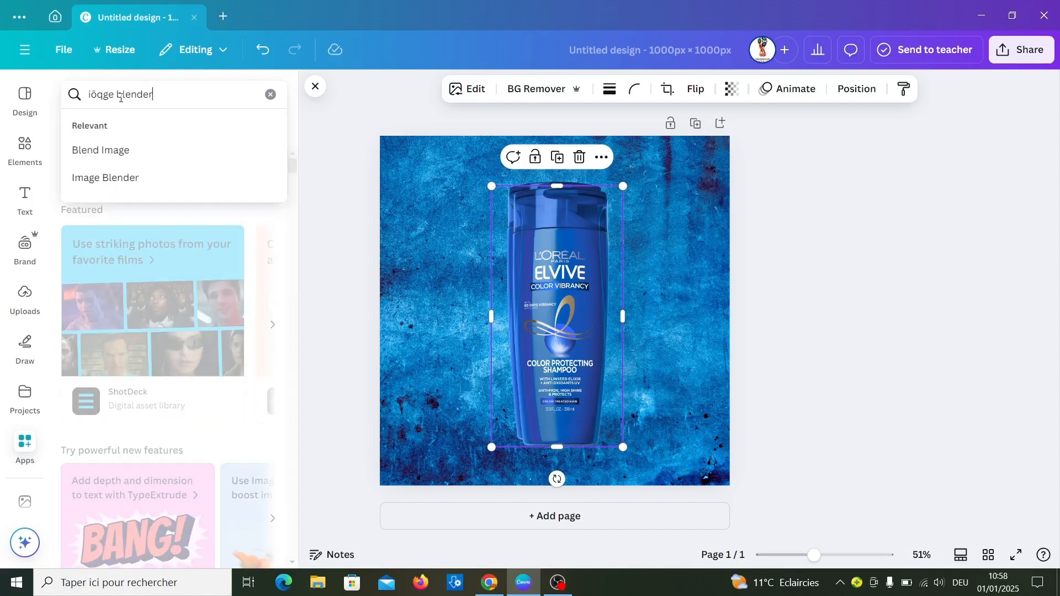
key("Return")
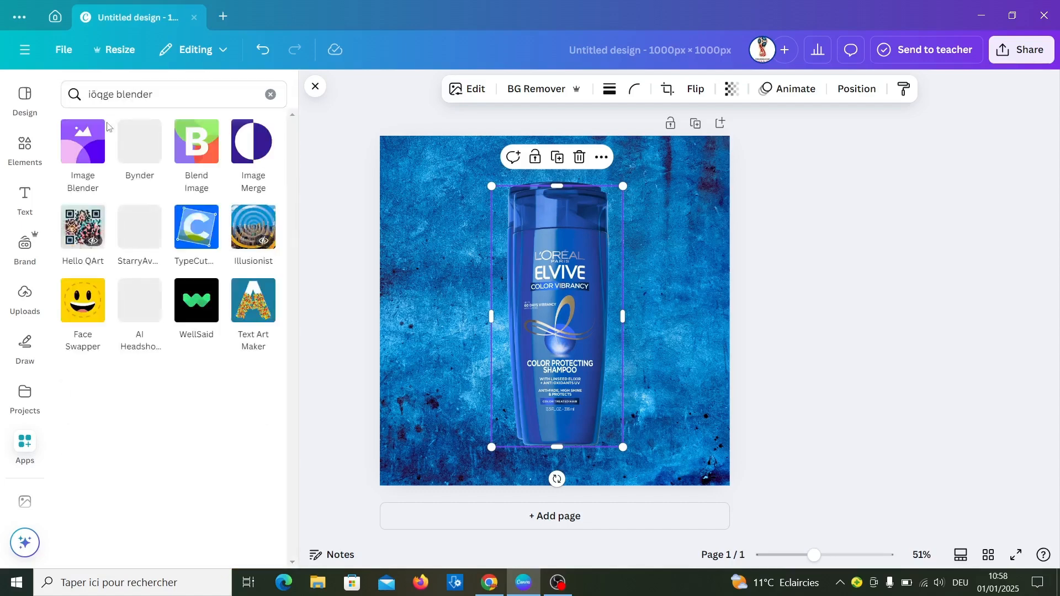
left_click(92, 151)
- Move the bottle copy beside the original and save a Linear blend at strength 50 that fades out all but its base
left_click(559, 347)
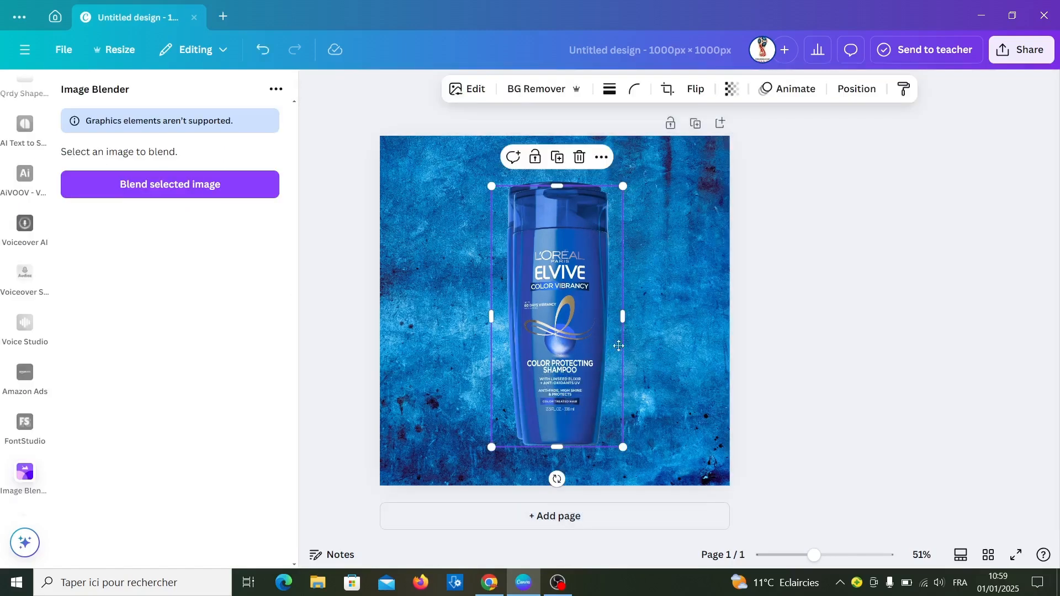
key("ctrl+d")
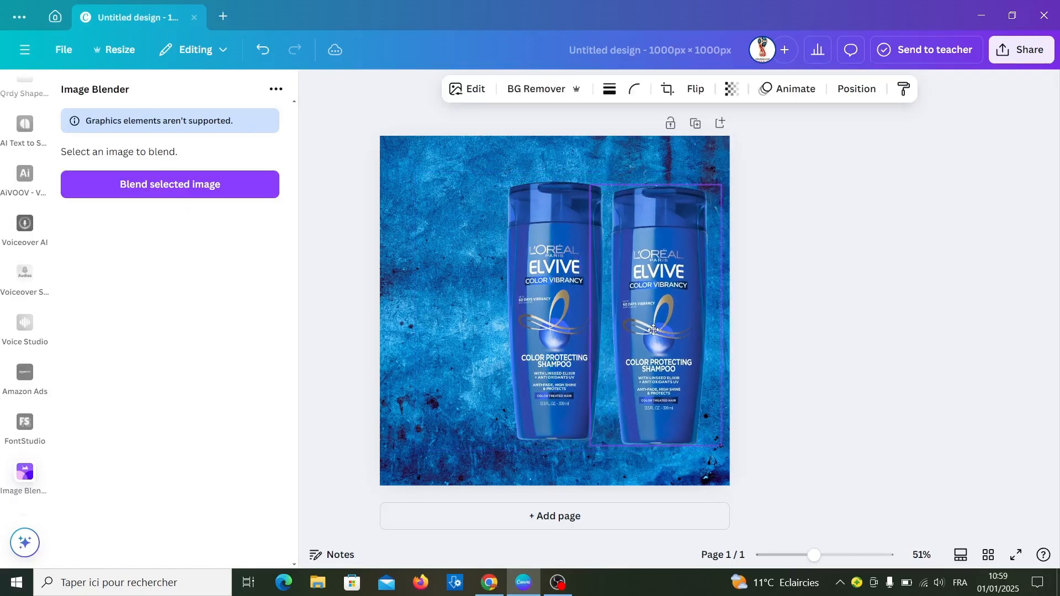
left_click(169, 192)
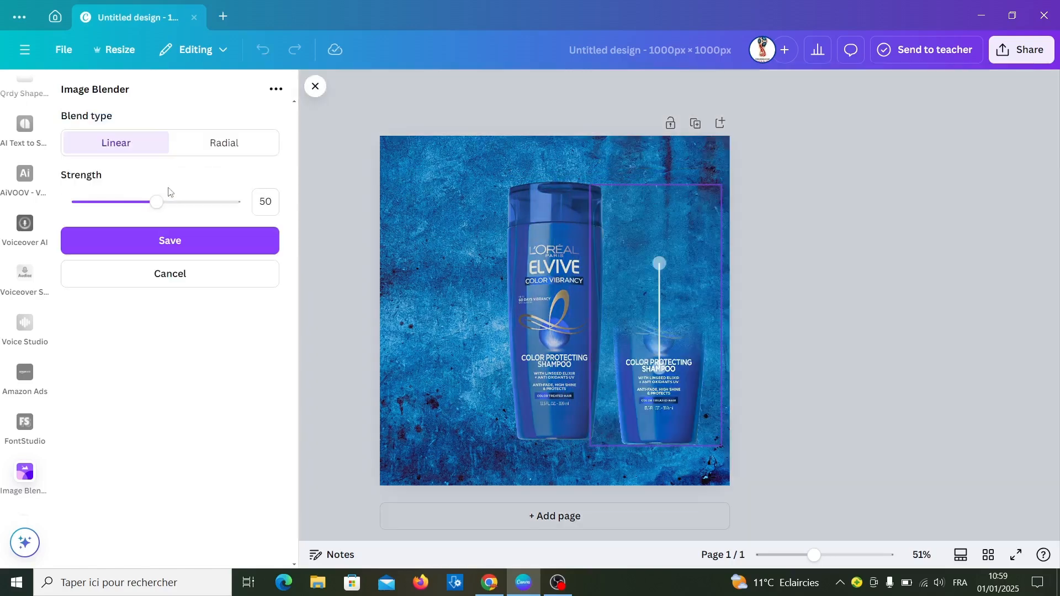
left_click_drag(660, 264, 653, 316)
left_click_drag(664, 358, 656, 401)
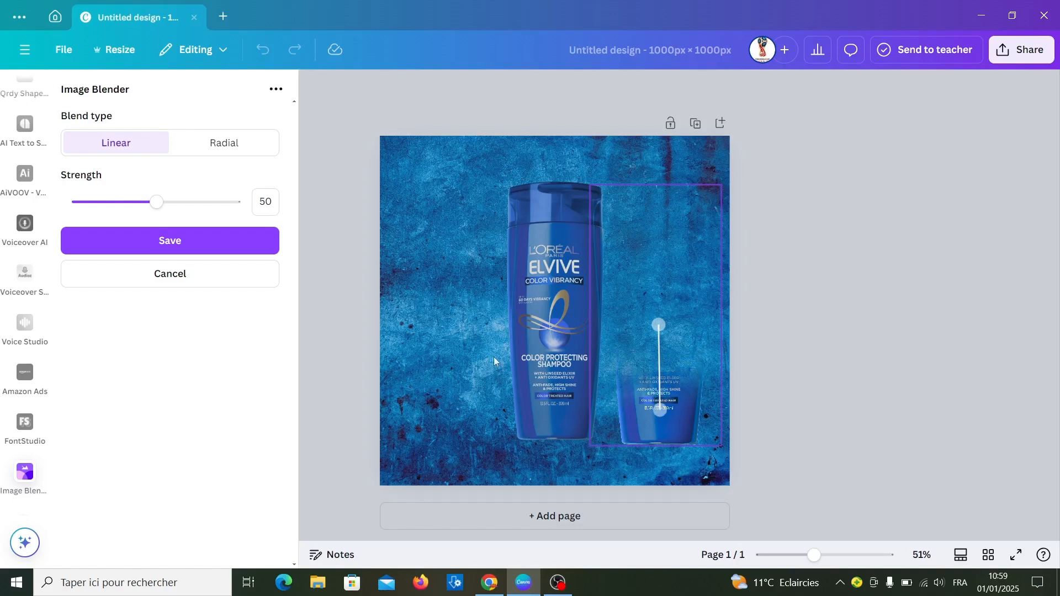
left_click(175, 246)
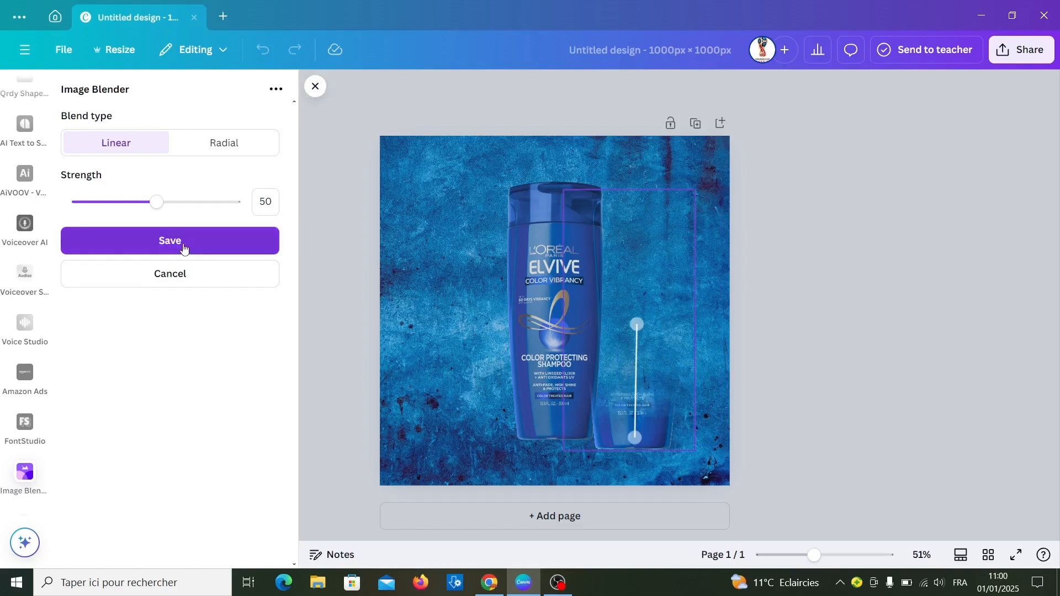
left_click(184, 246)
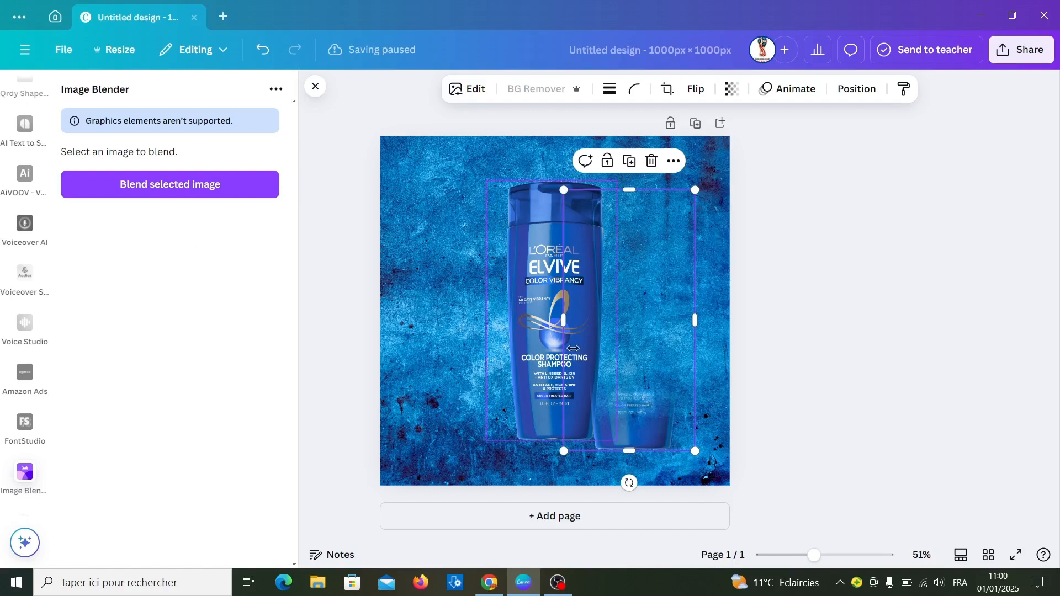
- Shift the faded bottle copy slightly to the right and crop away the empty area above its visible base
left_click_drag(640, 418, 652, 419)
left_click_drag(641, 190, 646, 352)
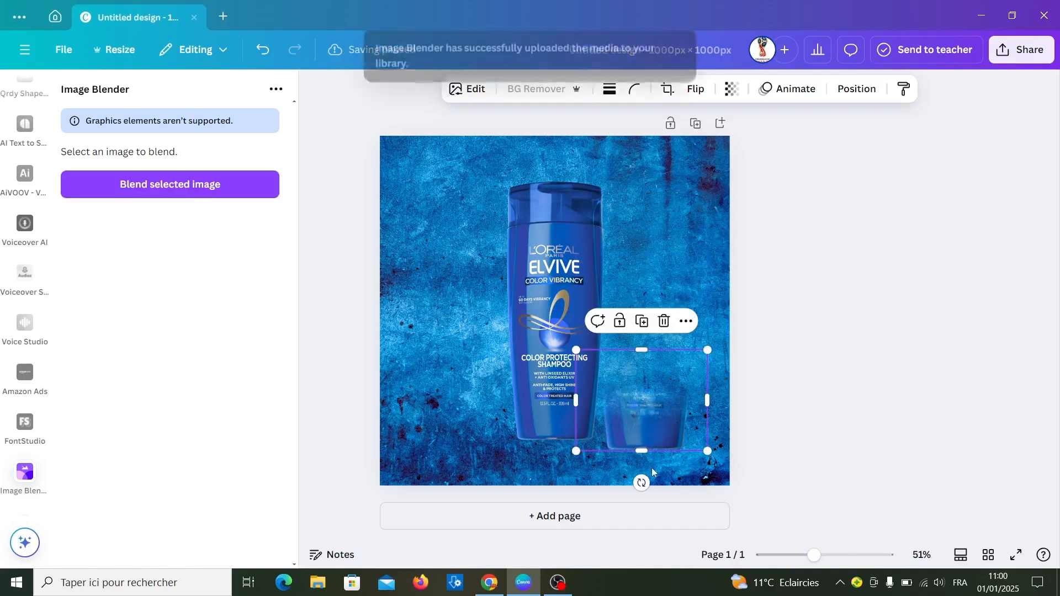
- Rotate the faded bottle copy upside down and align it directly beneath the original bottle's base as a reflection
left_click_drag(642, 484, 635, 305)
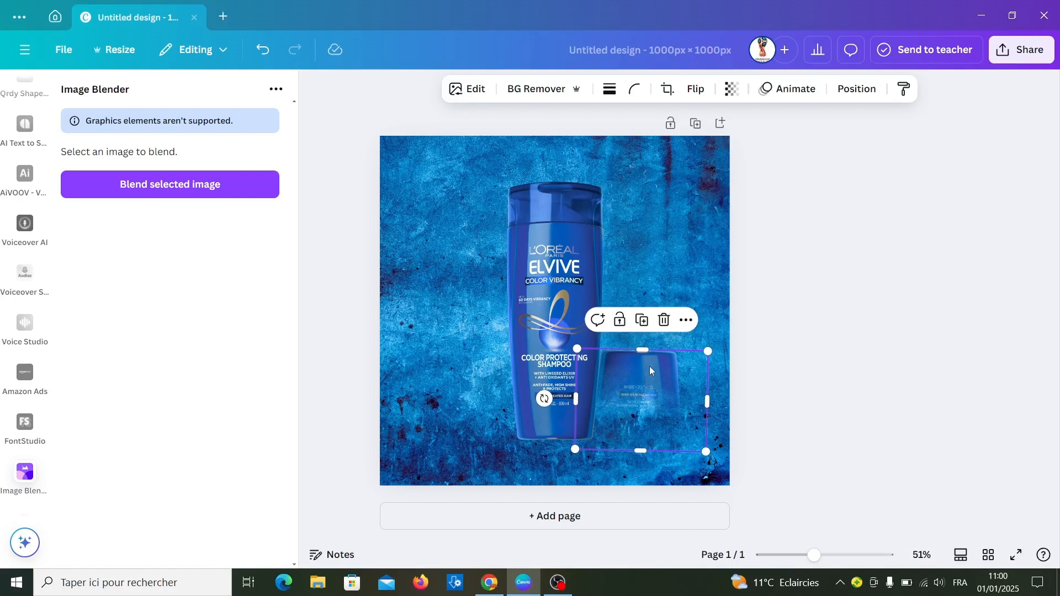
left_click_drag(651, 371, 566, 449)
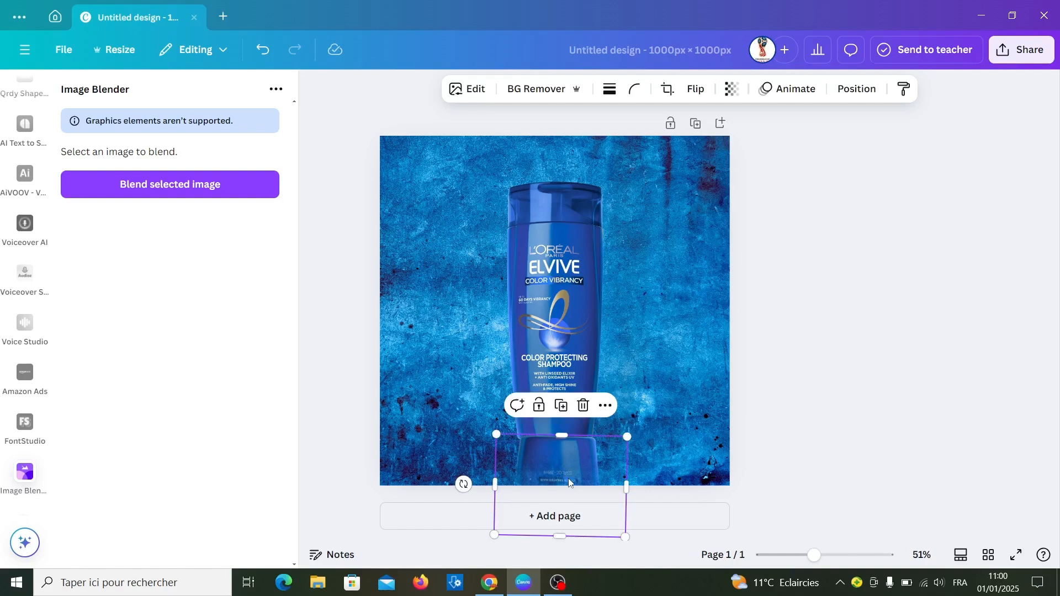
key("Left")
key("Left")
key("Left")
key("Left")
key("Left")
key("Left")
key("Left")
key("Left")
key("Left")
key("Left")
key("Left")
key("Left")
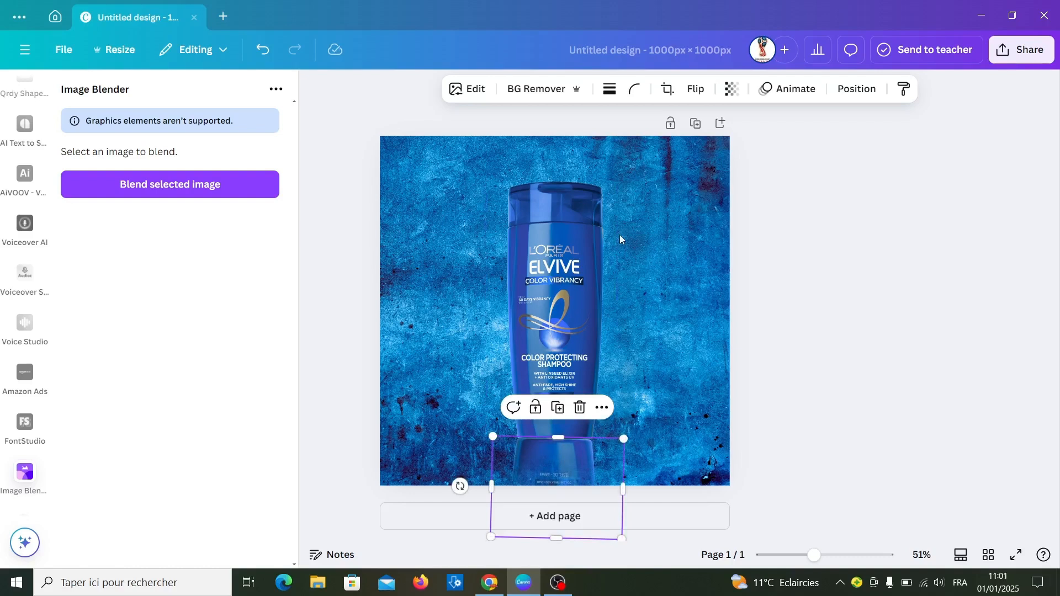
- Set the reflection's transparency to 79 and deselect it
left_click(731, 91)
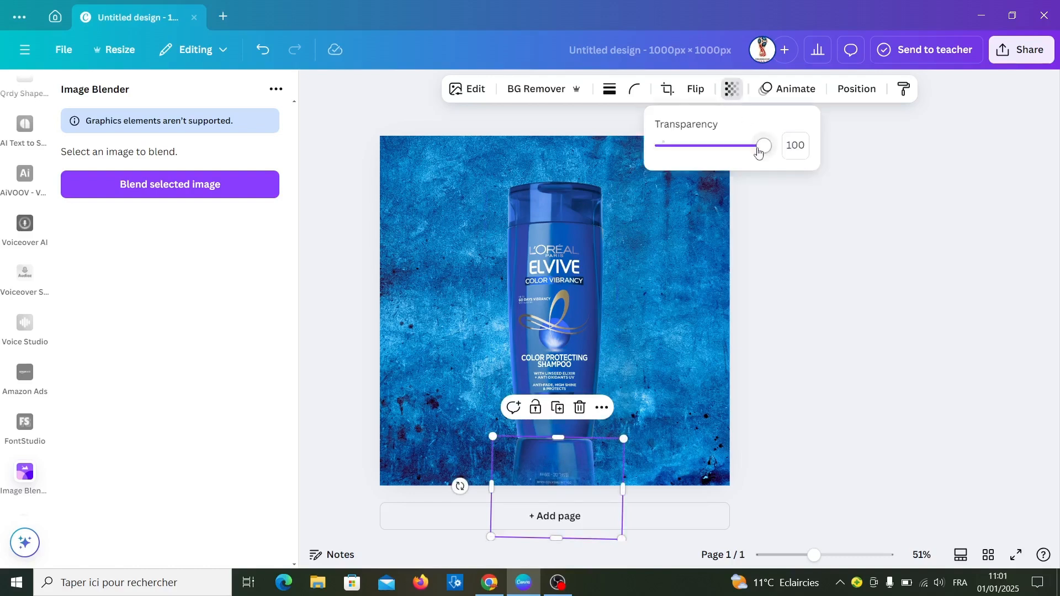
left_click_drag(761, 152, 742, 150)
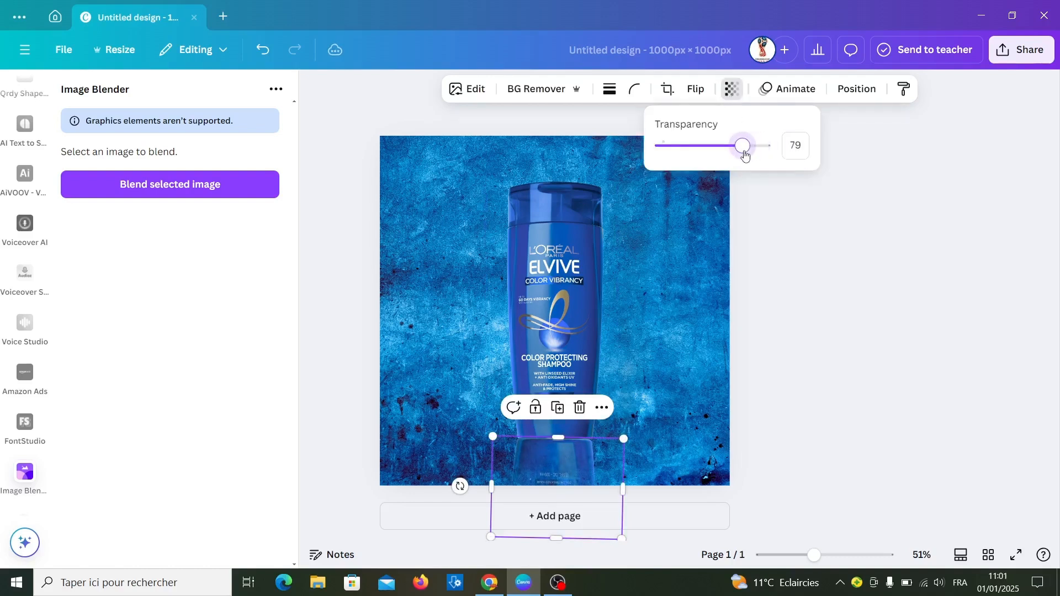
left_click(797, 260)
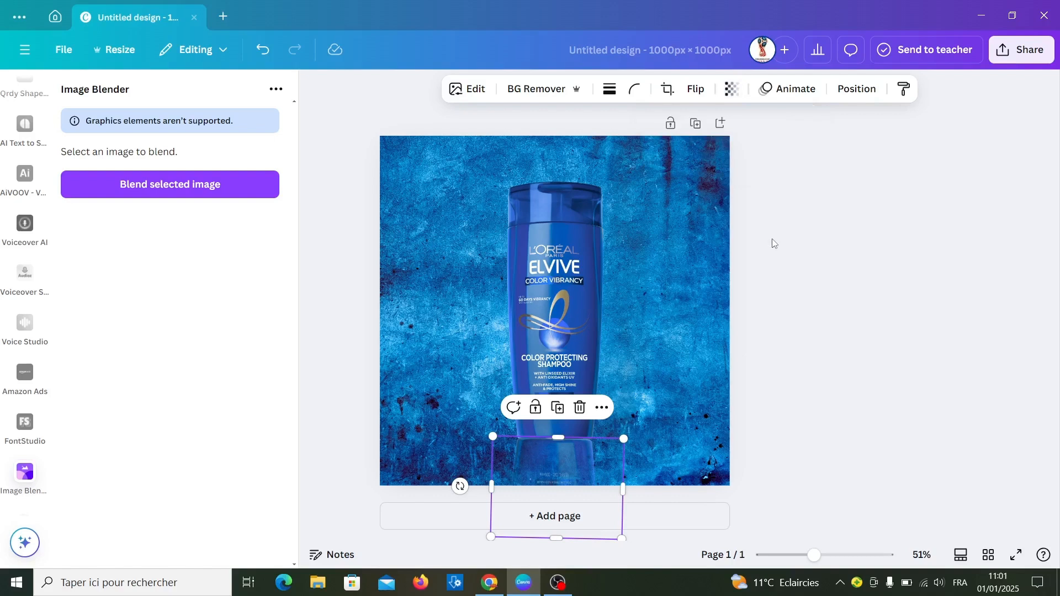
left_click(773, 243)
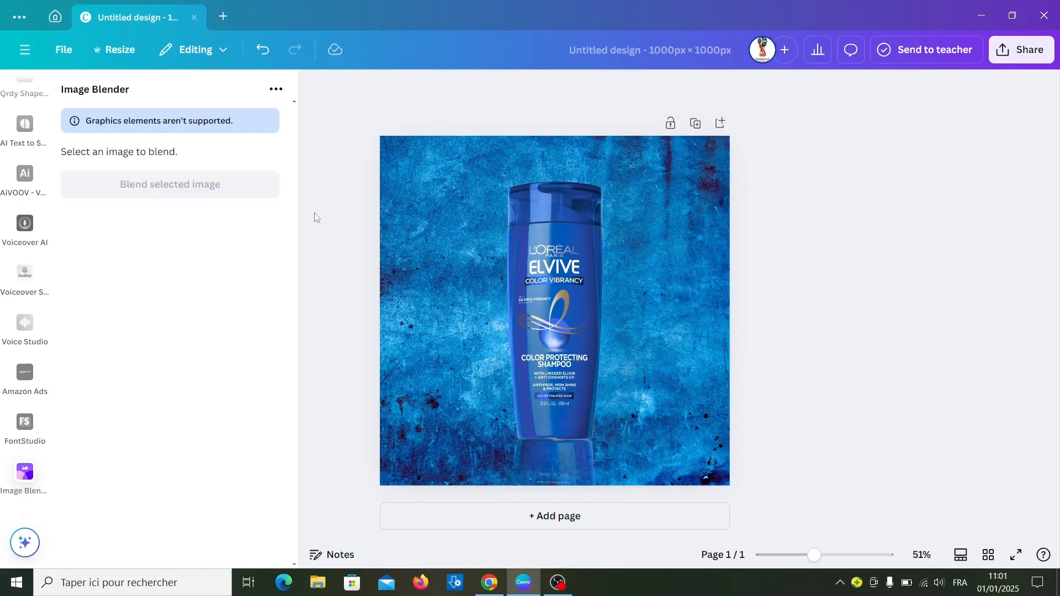
- Add the soft white glow from the recently used elements and recolour it black with a custom Duotone highlight
scroll(16, 299, "up", 3)
scroll(17, 298, "up", 15)
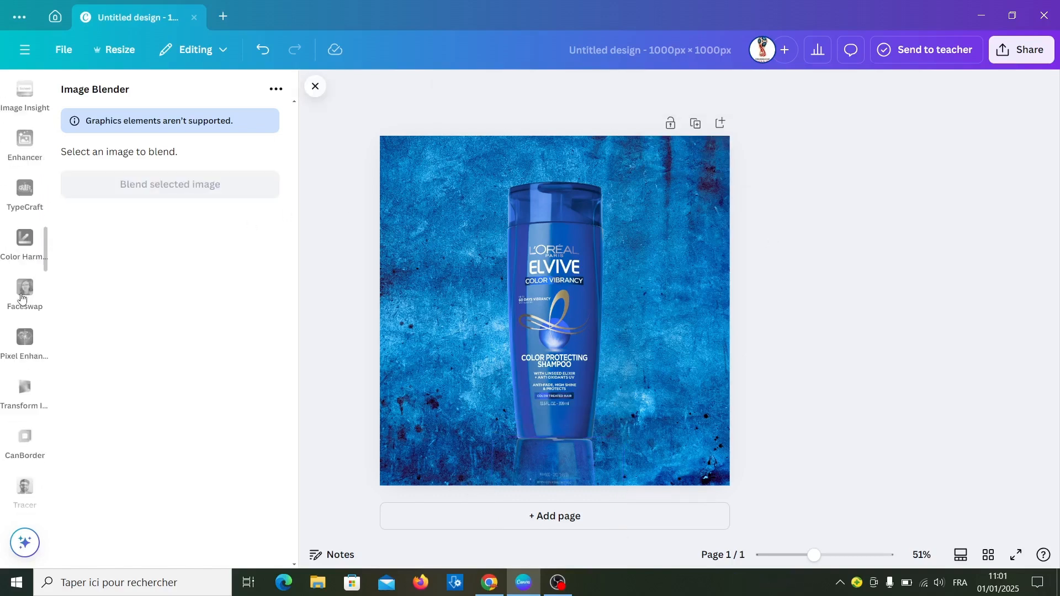
left_click(25, 145)
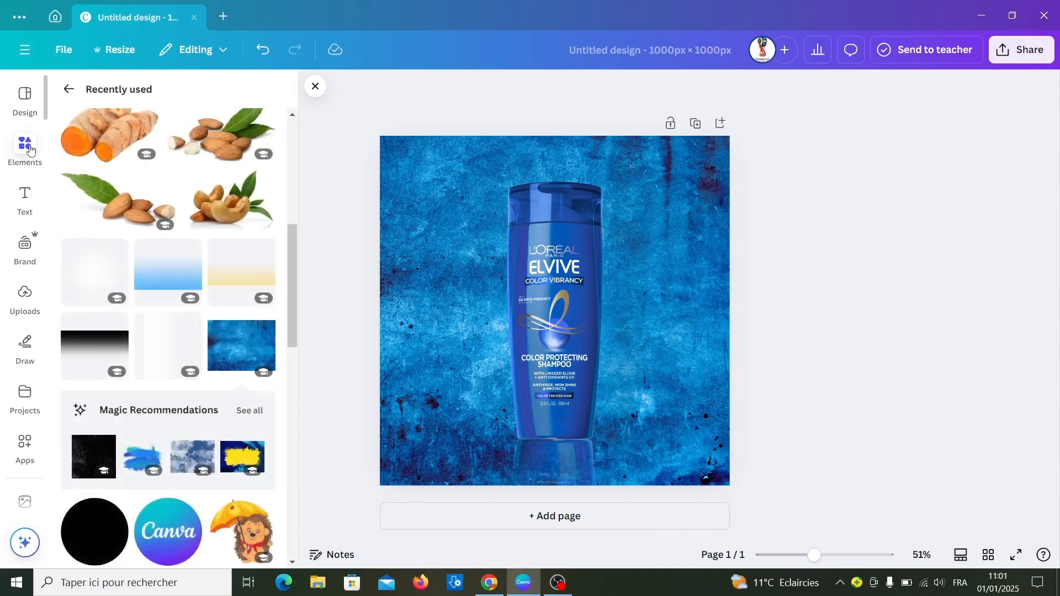
scroll(169, 194, "down", 5)
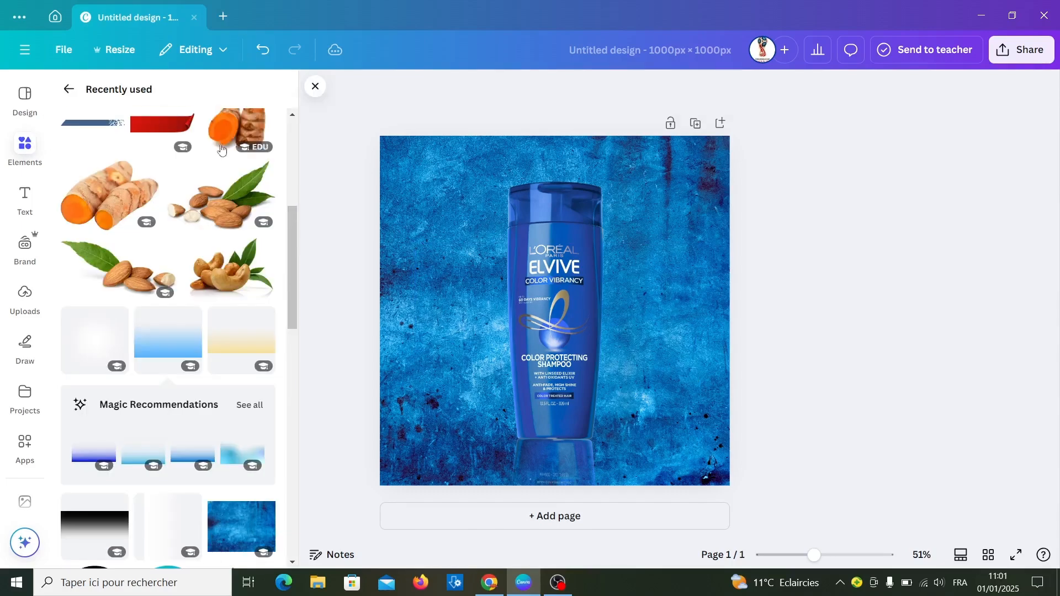
left_click(92, 340)
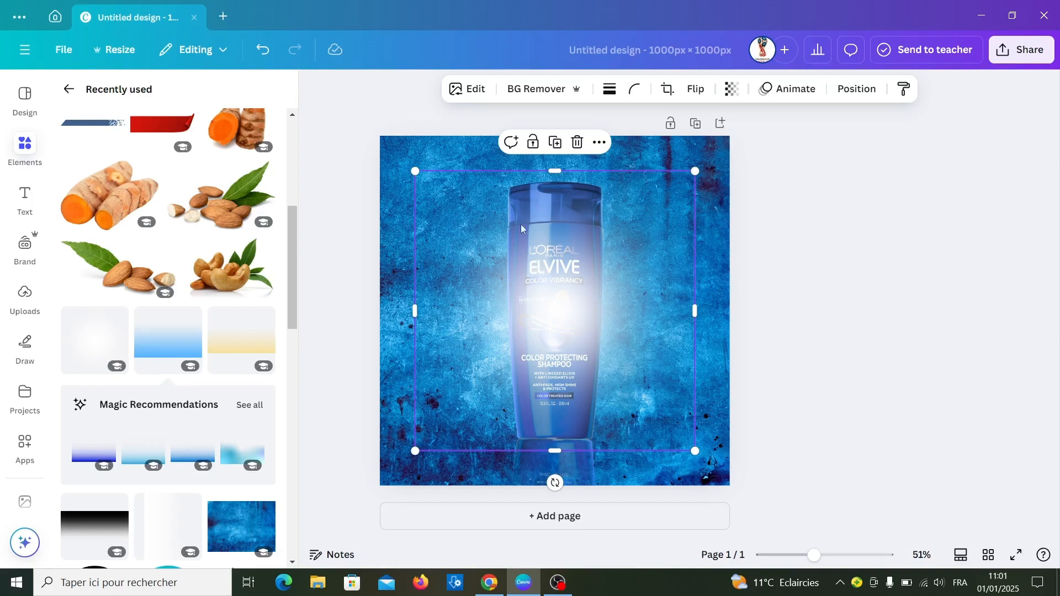
left_click(480, 90)
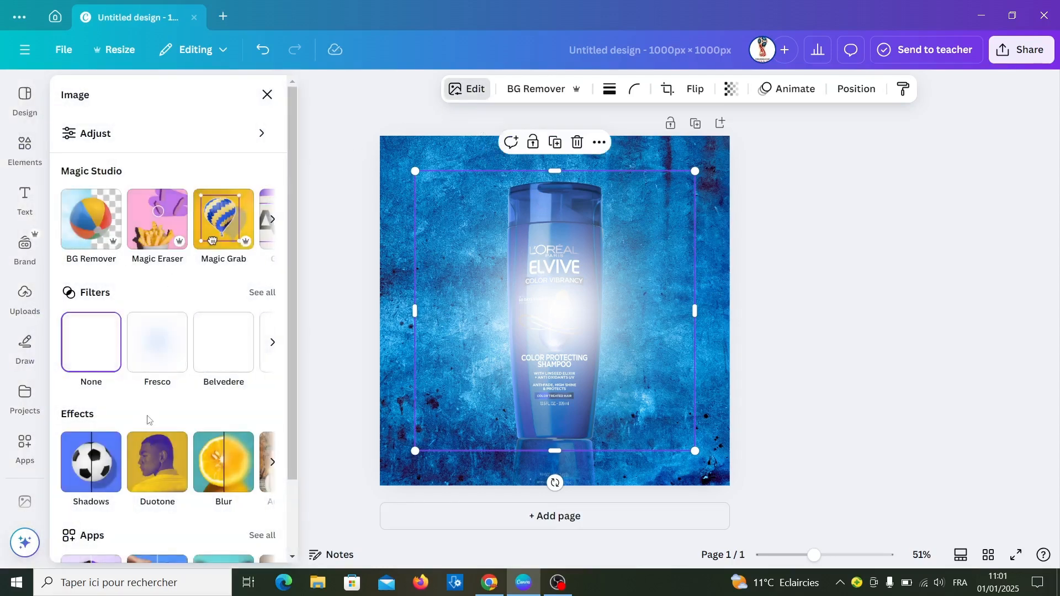
left_click(161, 468)
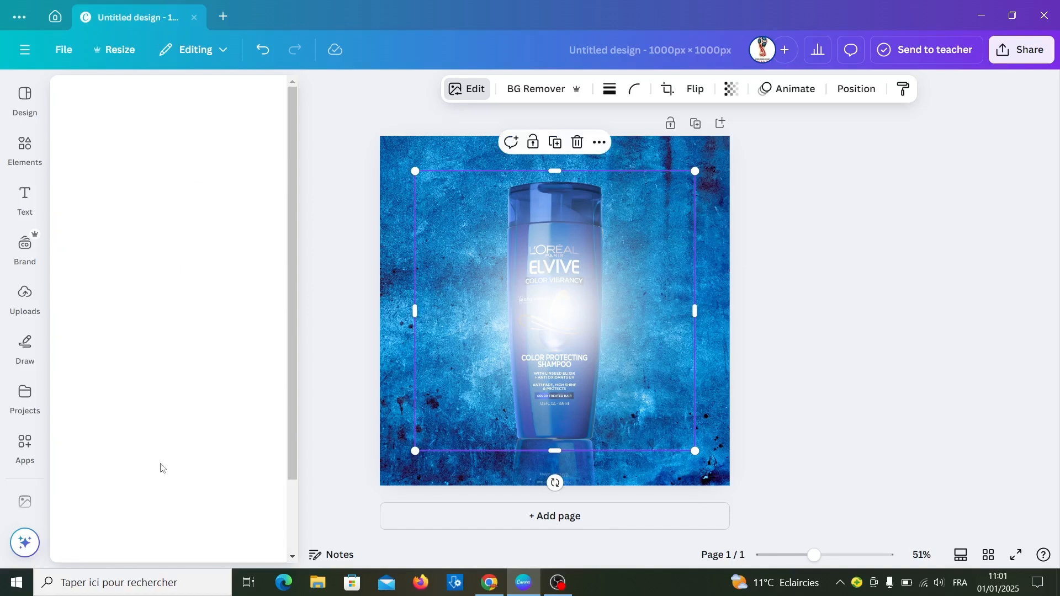
left_click(264, 320)
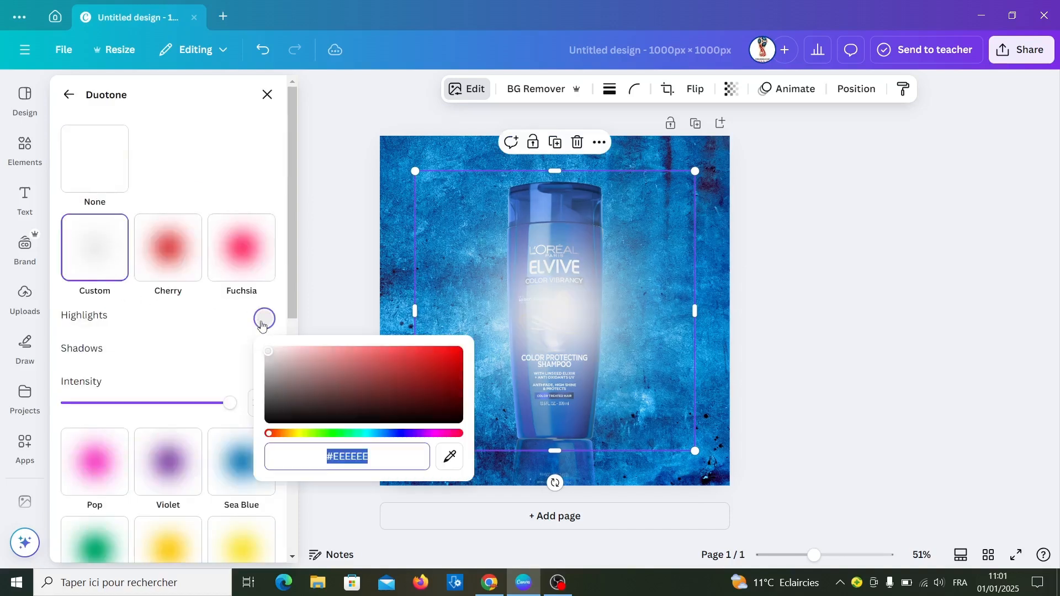
left_click_drag(271, 353, 453, 441)
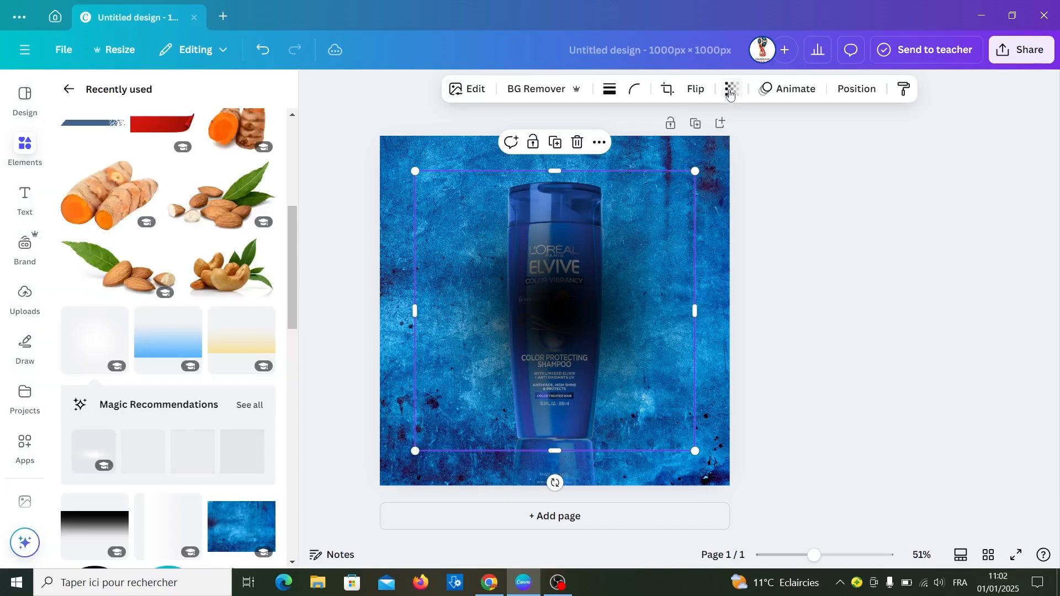
- Shrink the black glow, move it to the design's lower-right corner and set its transparency to 57
left_click(732, 89)
left_click_drag(771, 146, 728, 153)
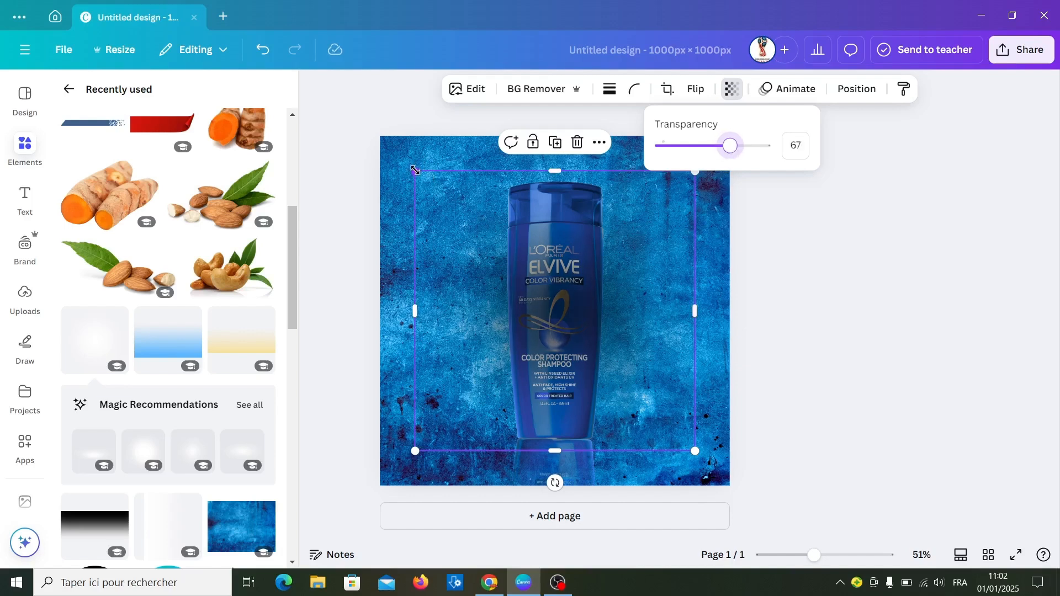
left_click_drag(415, 169, 486, 241)
left_click_drag(612, 340, 708, 459)
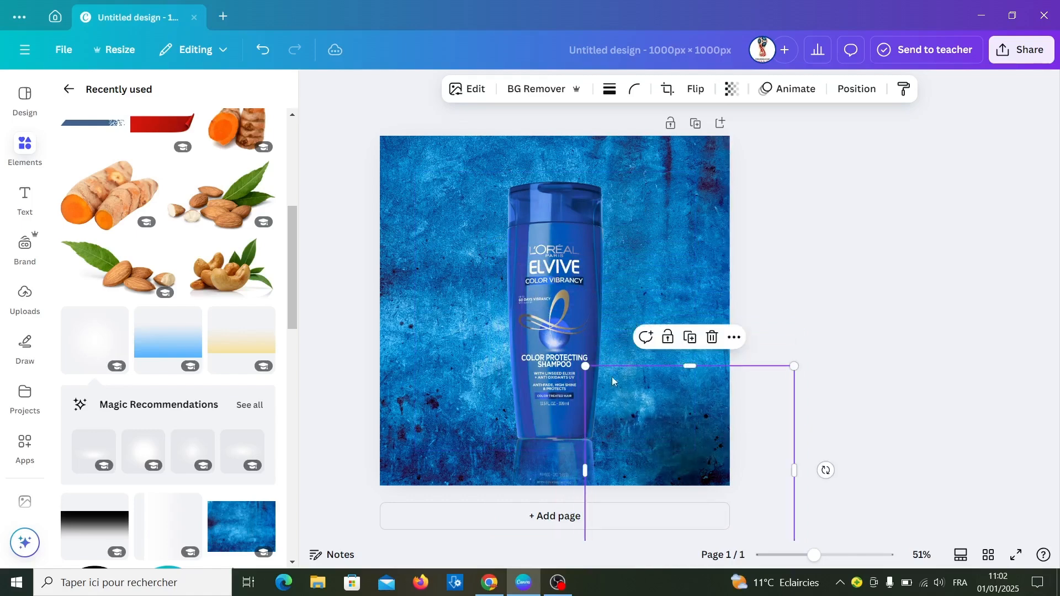
left_click(731, 88)
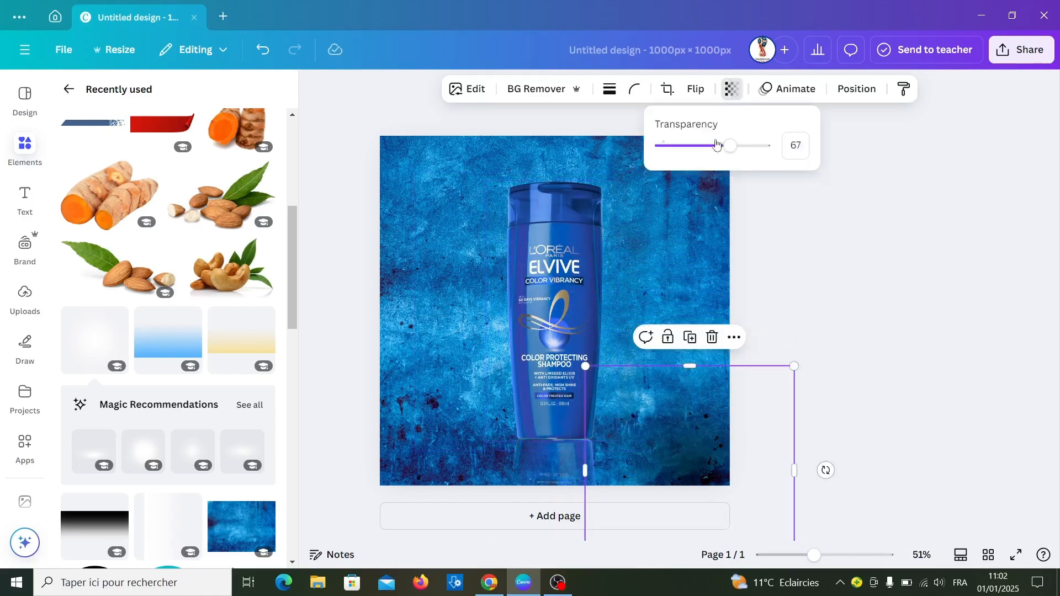
left_click_drag(729, 154, 719, 150)
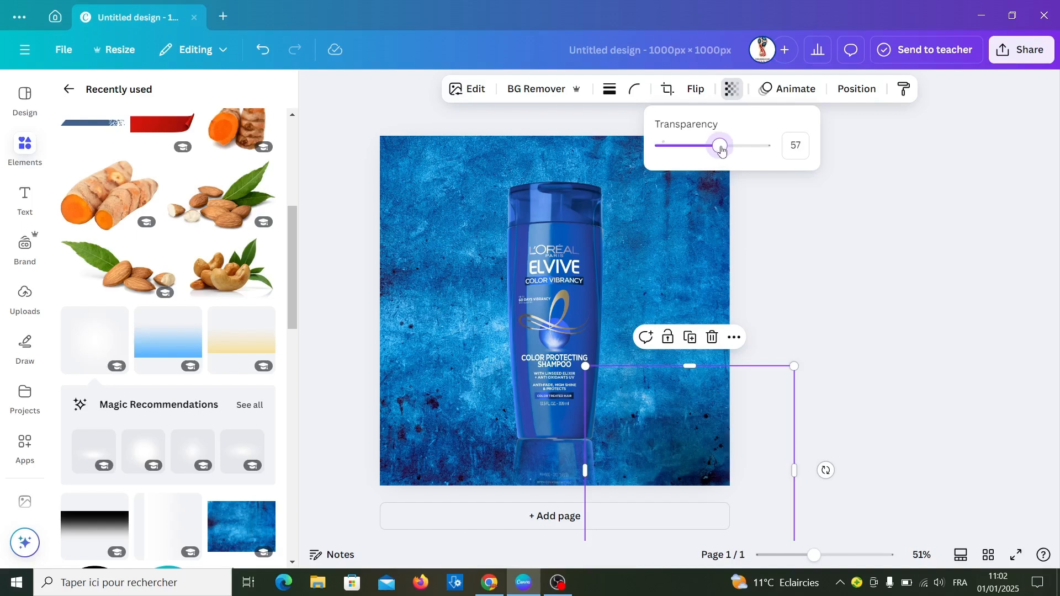
- Duplicate the black glow repeatedly and spread the copies over the design's lower edge and along the height of the bottle
left_click(689, 336)
left_click_drag(661, 463, 506, 482)
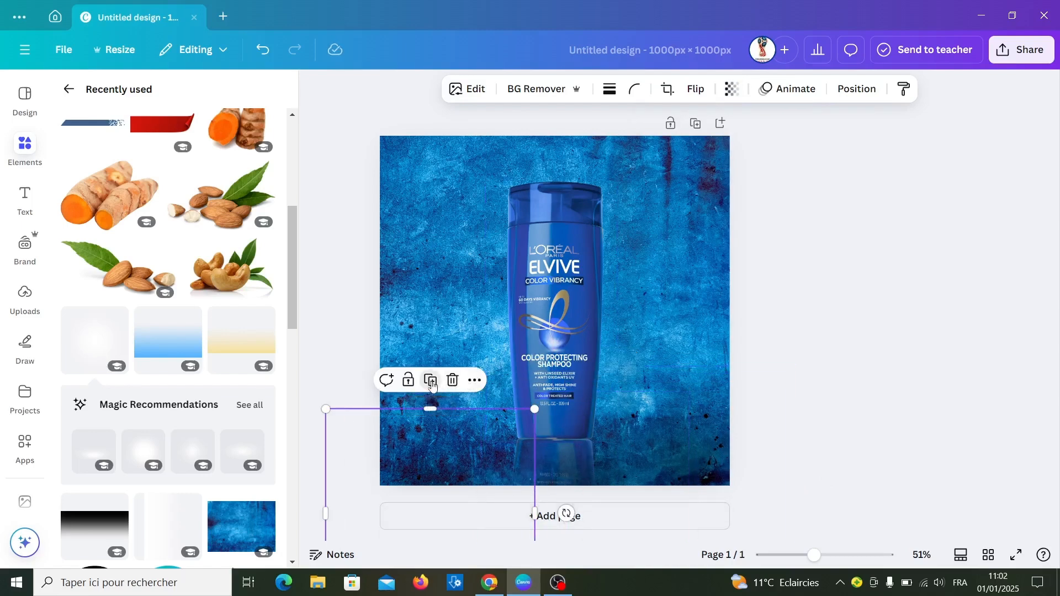
left_click_drag(436, 466, 551, 180)
left_click_drag(552, 228, 554, 320)
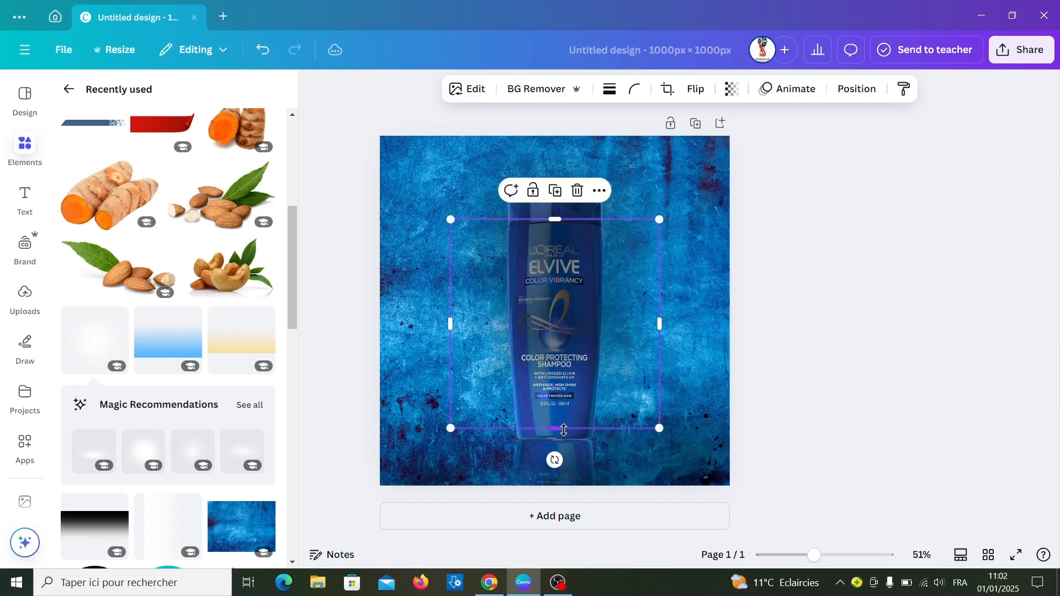
left_click(557, 193)
left_click_drag(556, 395, 559, 388)
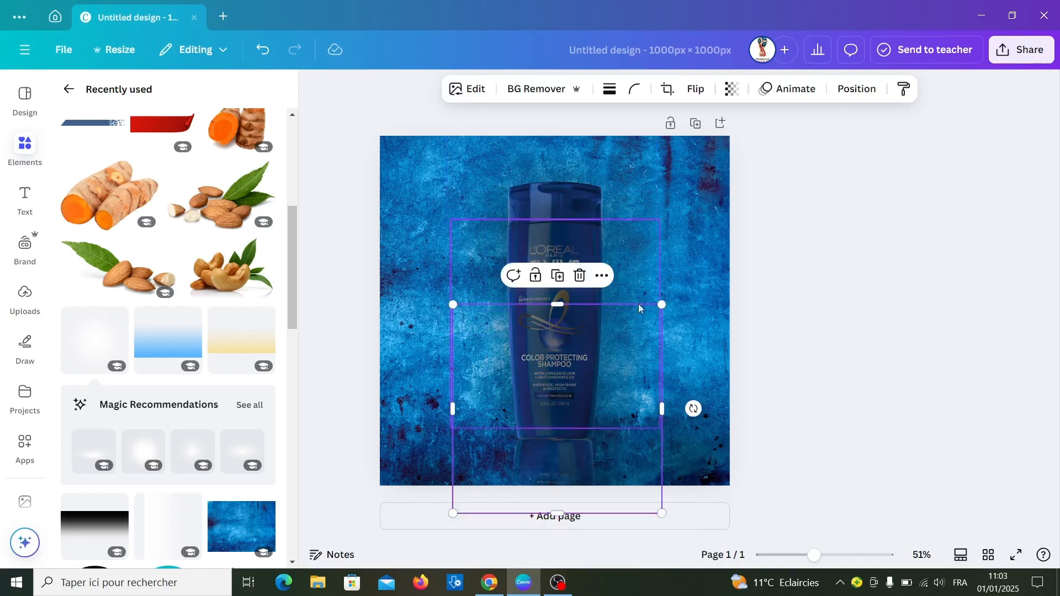
- Group the six black glow layers and move the group beneath both bottle layers, just above the background
left_click(849, 95)
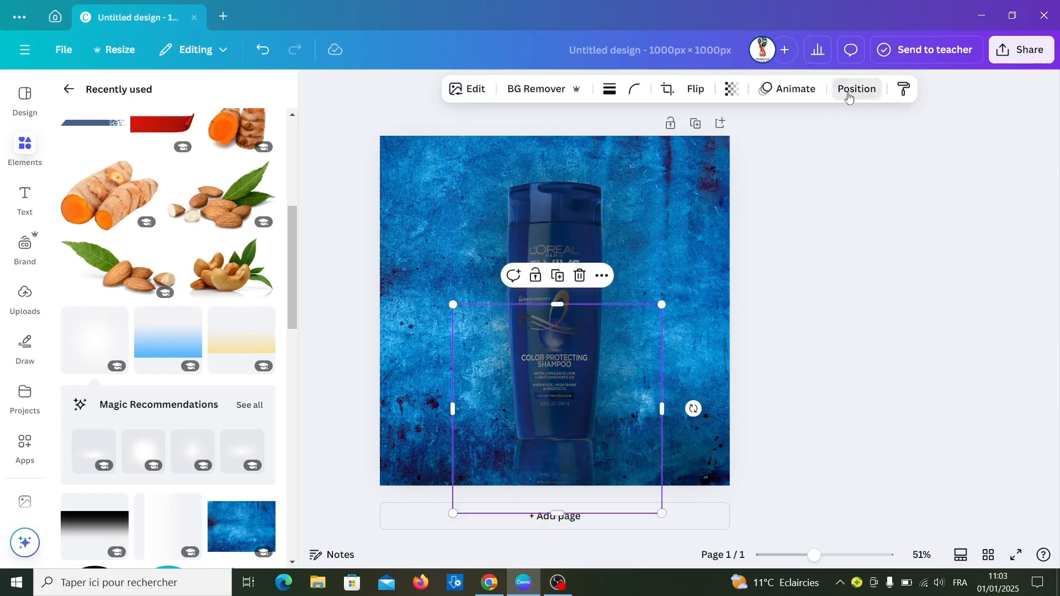
left_click(225, 126)
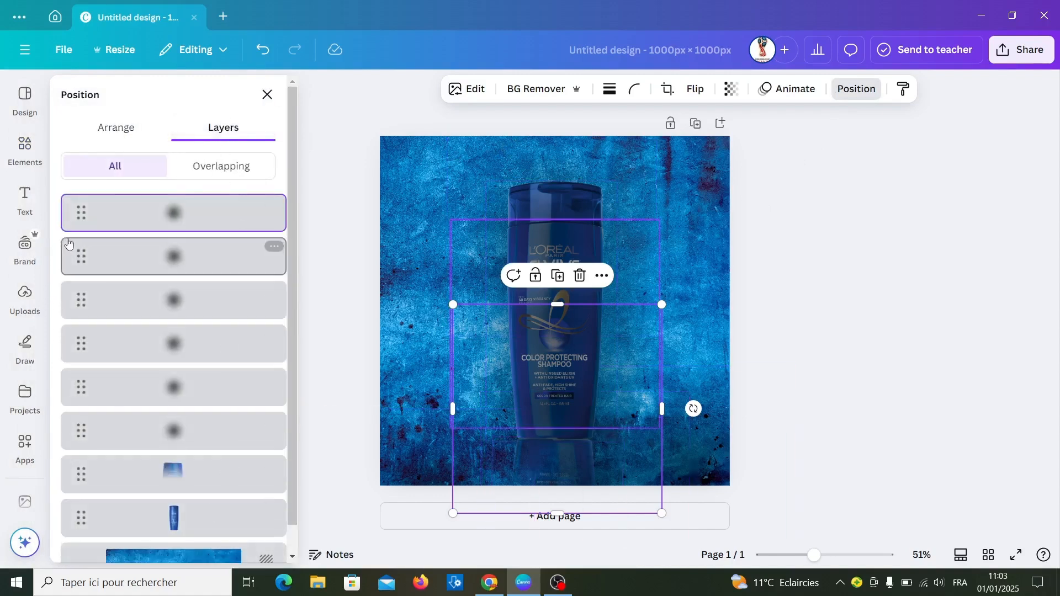
left_click(132, 256, "shift")
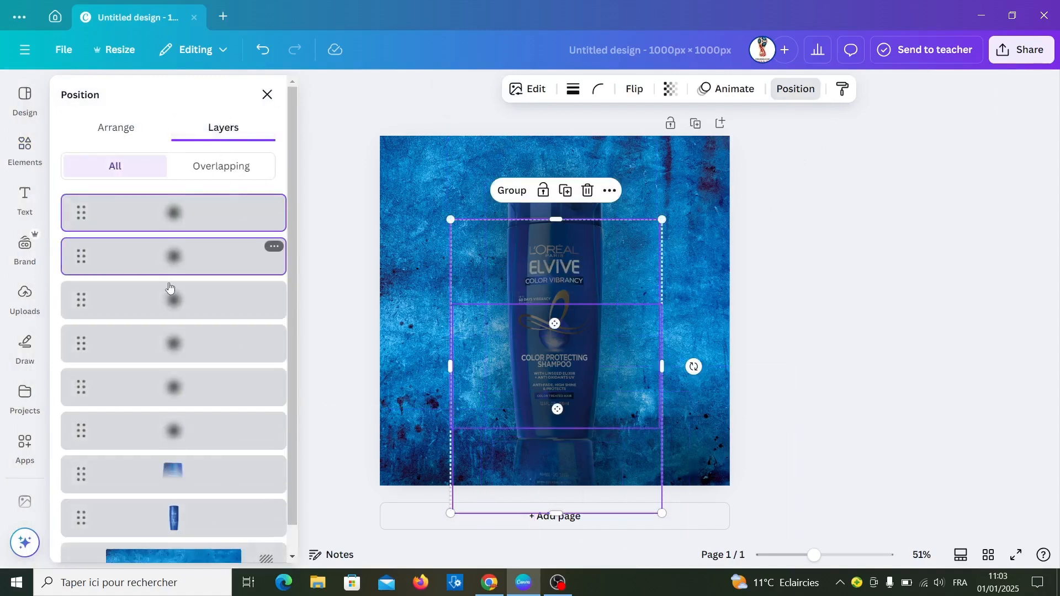
left_click(192, 302, "shift")
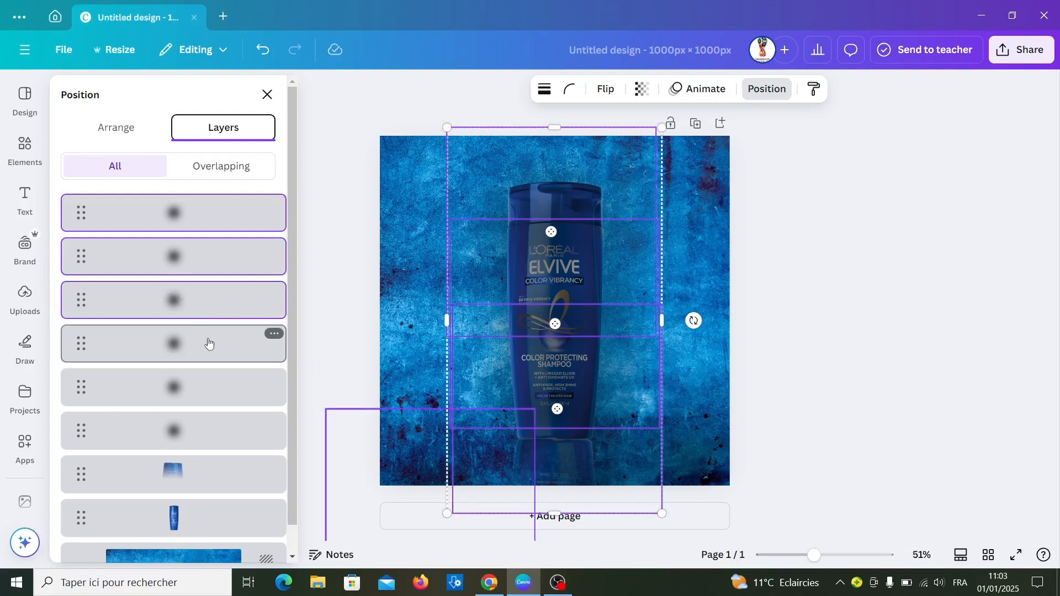
left_click(209, 344, "shift")
left_click(220, 393, "shift")
left_click(219, 431, "shift")
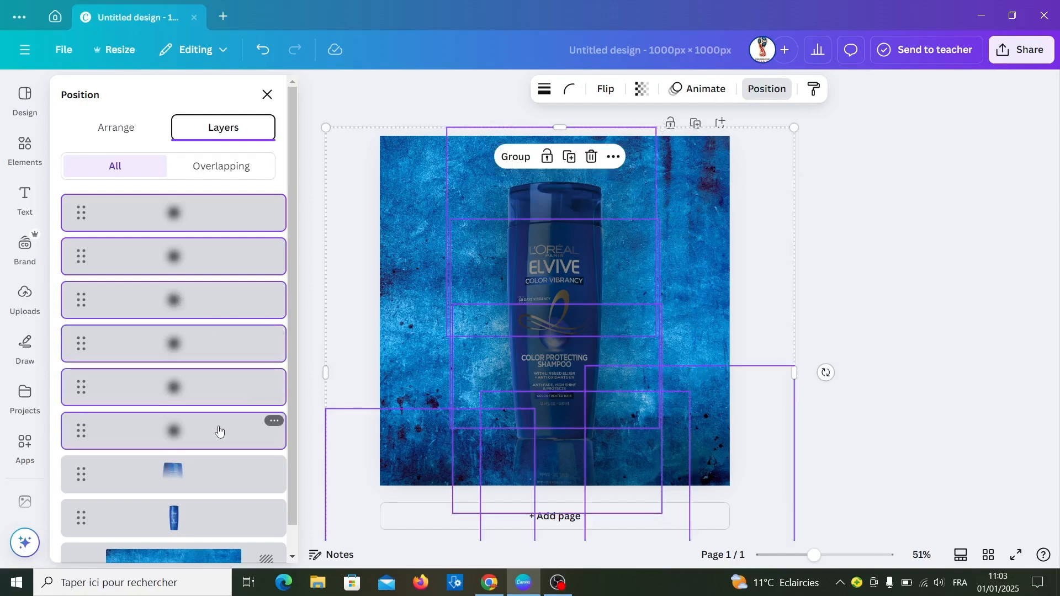
left_click(515, 158)
left_click_drag(105, 224, 128, 309)
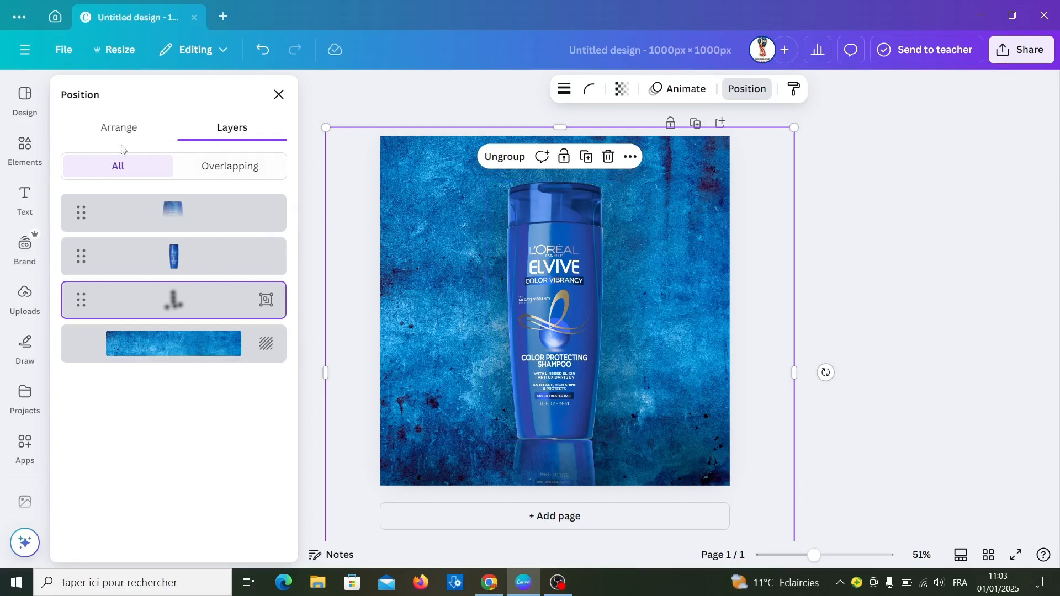
- Add the image of almonds with green leaves from the recently used elements and shrink it to fit beside the bottle
left_click(26, 144)
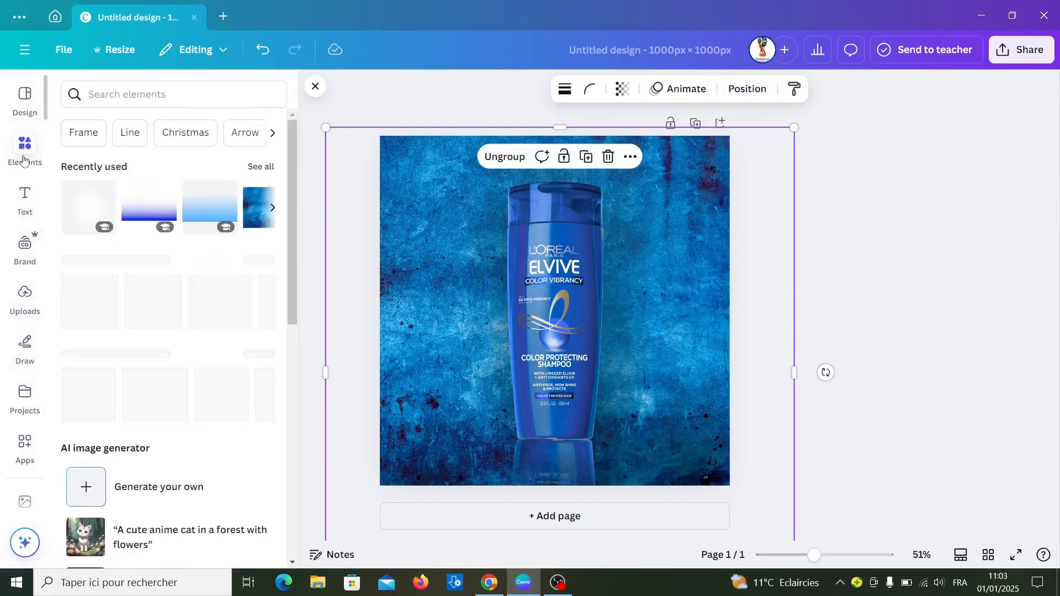
left_click(261, 168)
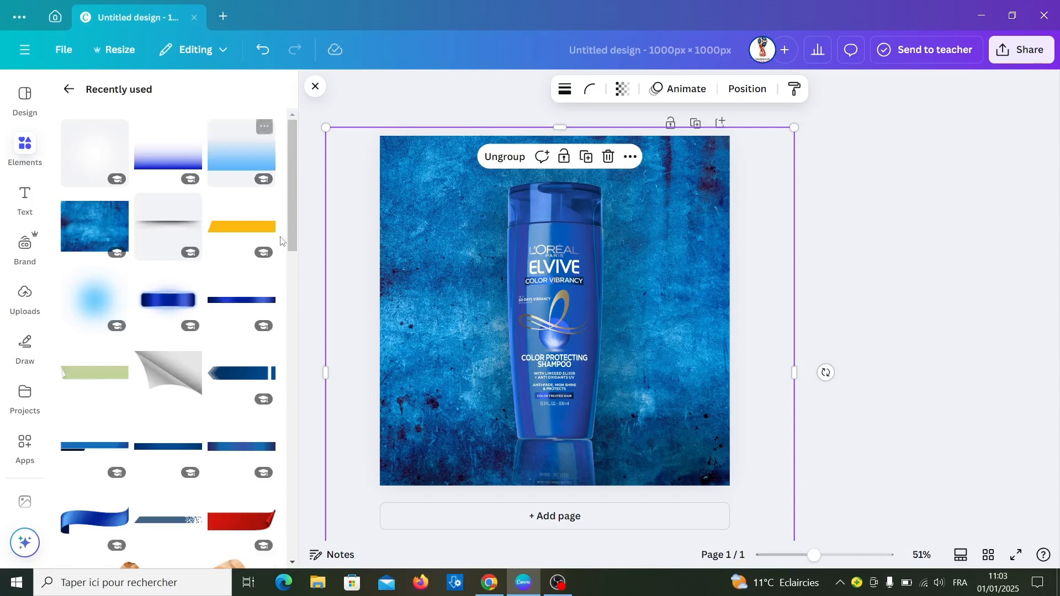
left_click_drag(293, 224, 316, 331)
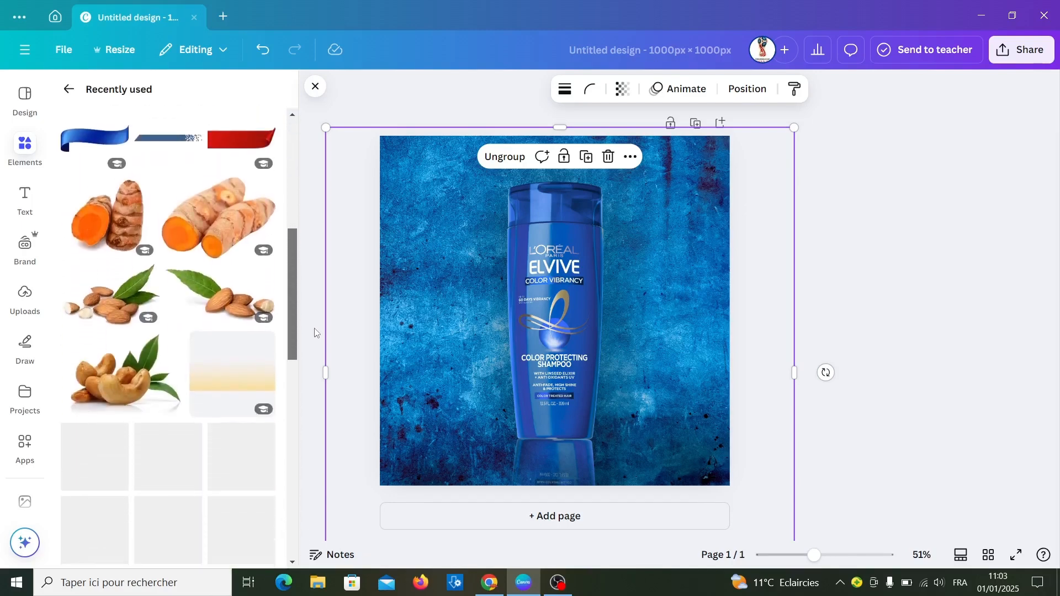
left_click(113, 298)
left_click_drag(415, 223, 600, 338)
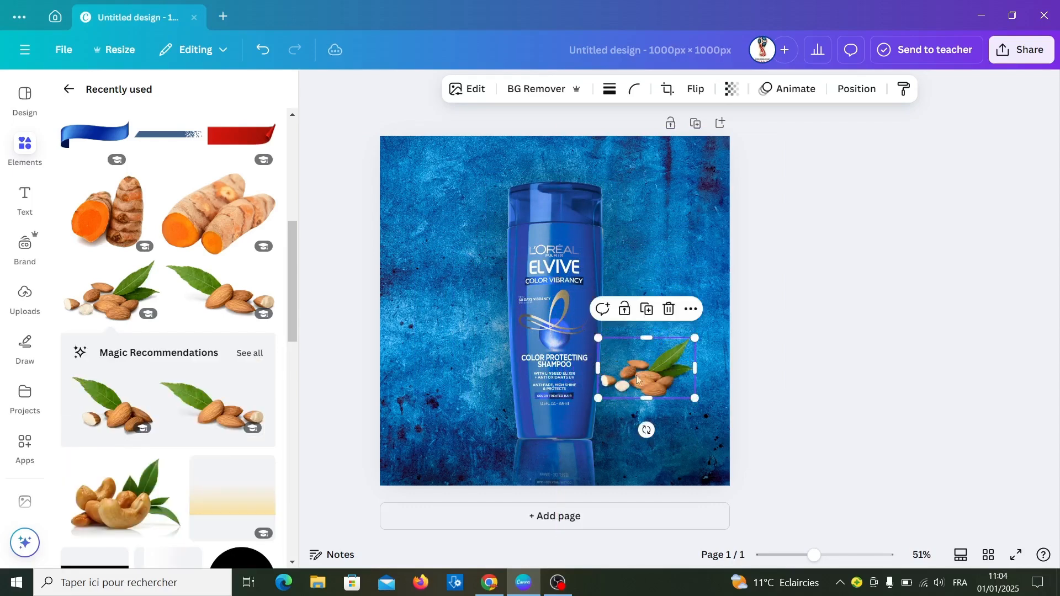
- Place the almonds at the right side of the bottle's base, slightly enlarged, and duplicate them
left_click_drag(637, 379, 607, 431)
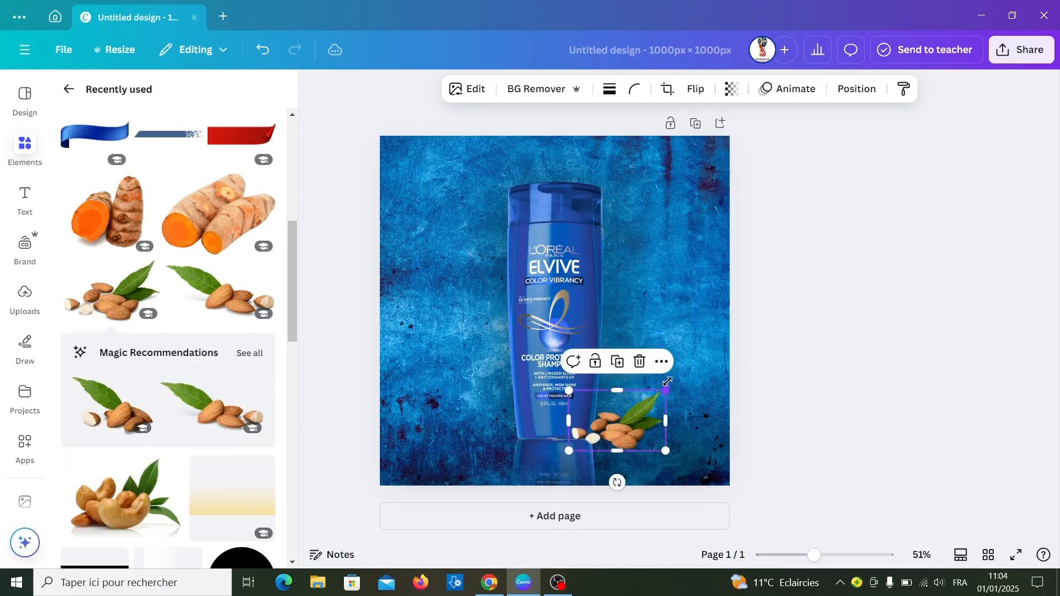
mouse_move(667, 381)
left_mouse_down()
mouse_move(684, 368)
mouse_move(685, 379)
left_mouse_up()
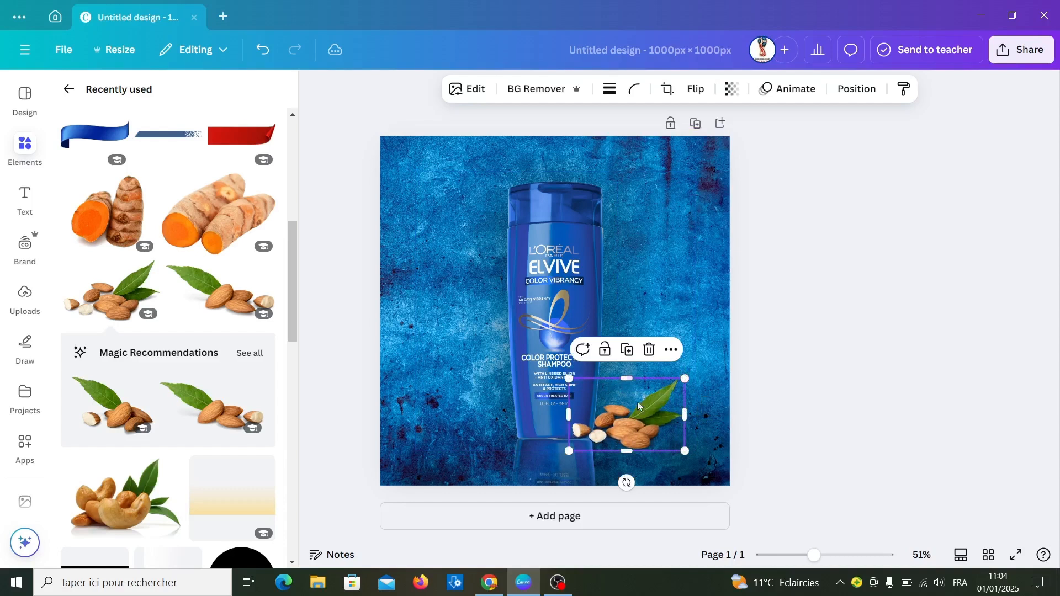
left_click(631, 350)
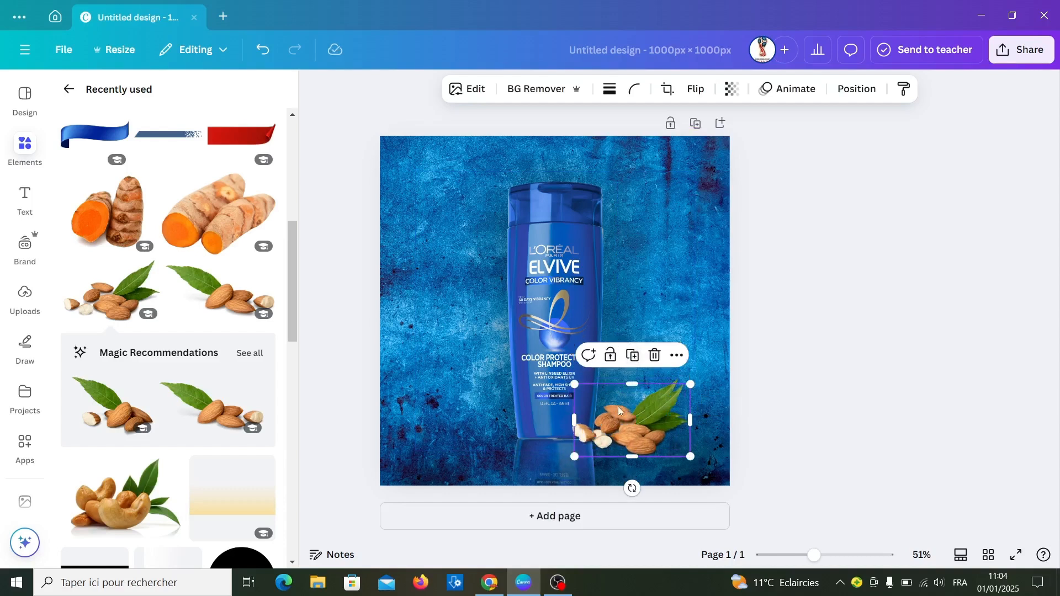
- Turn the duplicated almonds into a reflection: flip them vertically, place them directly below the originals and set transparency to 40
left_click(695, 89)
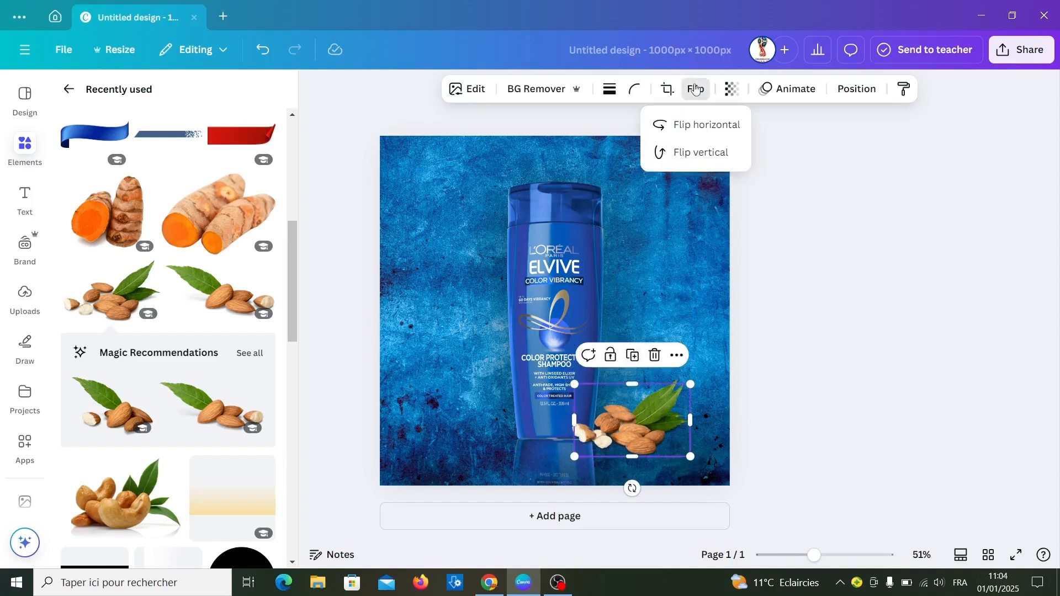
left_click(681, 153)
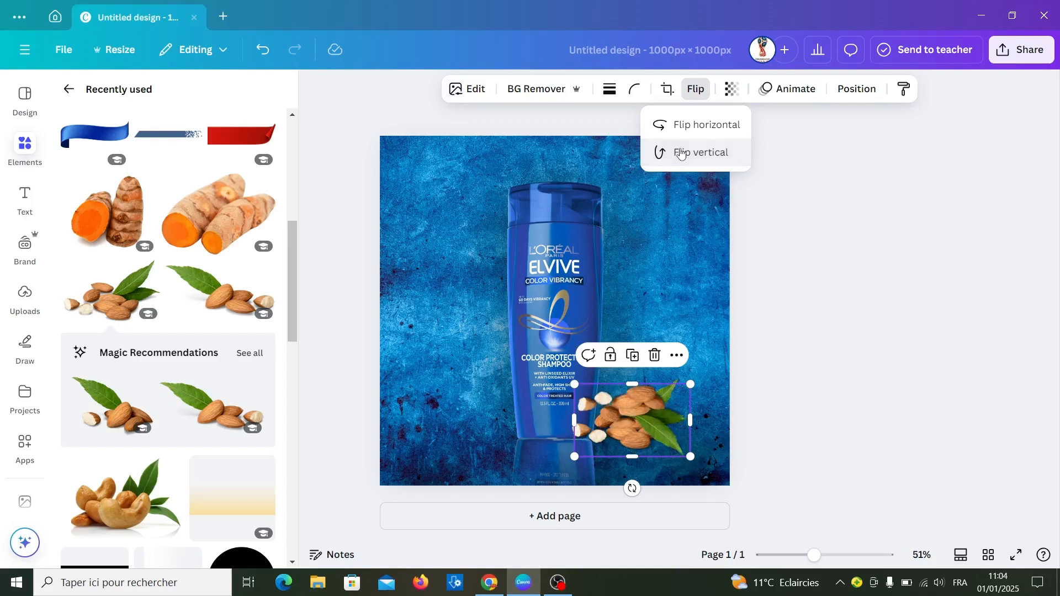
left_click(641, 398)
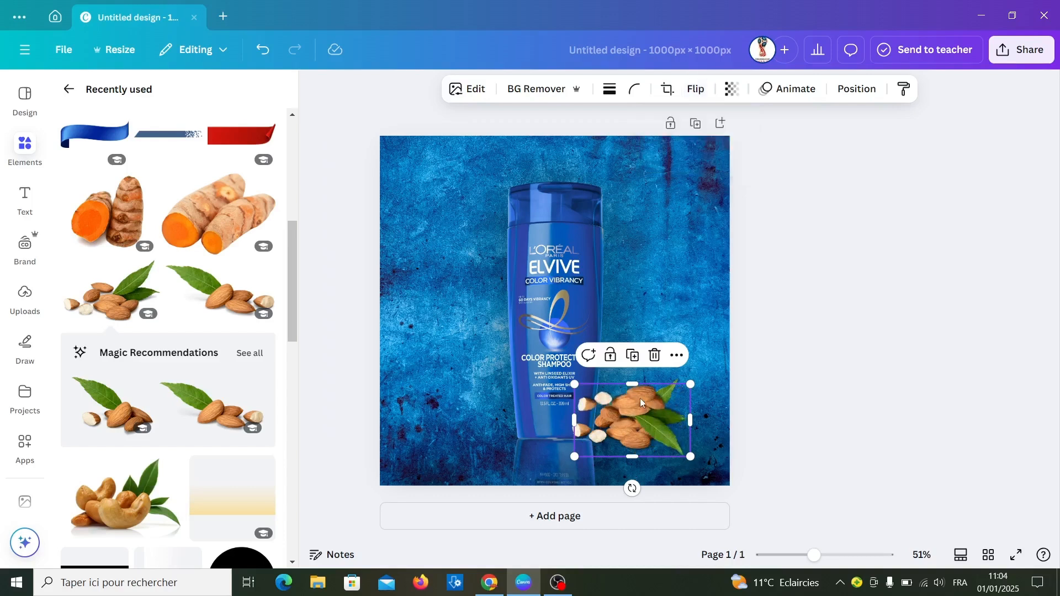
left_click_drag(641, 398, 636, 446)
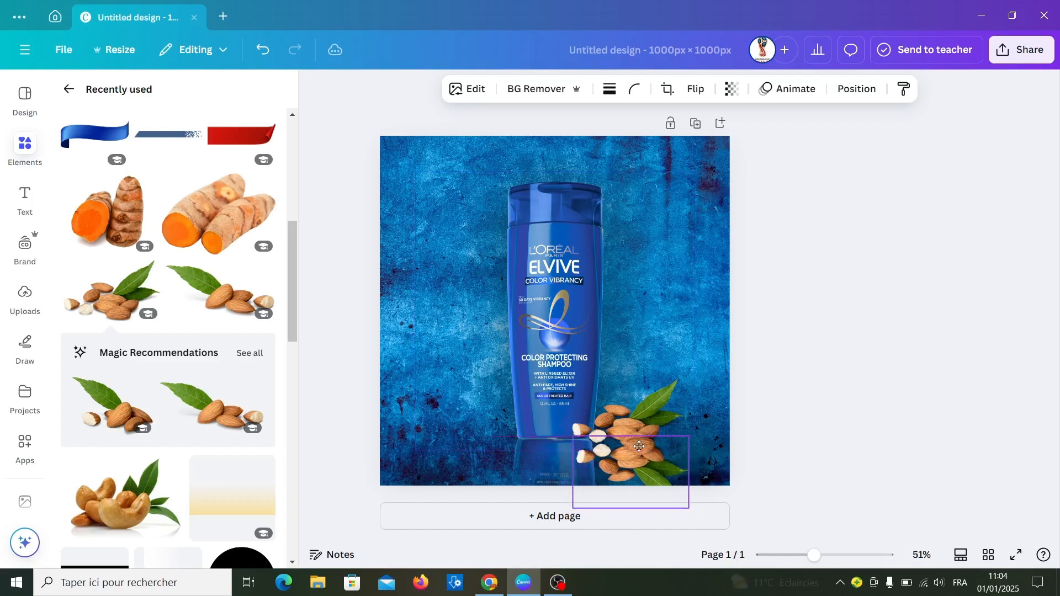
left_click(732, 89)
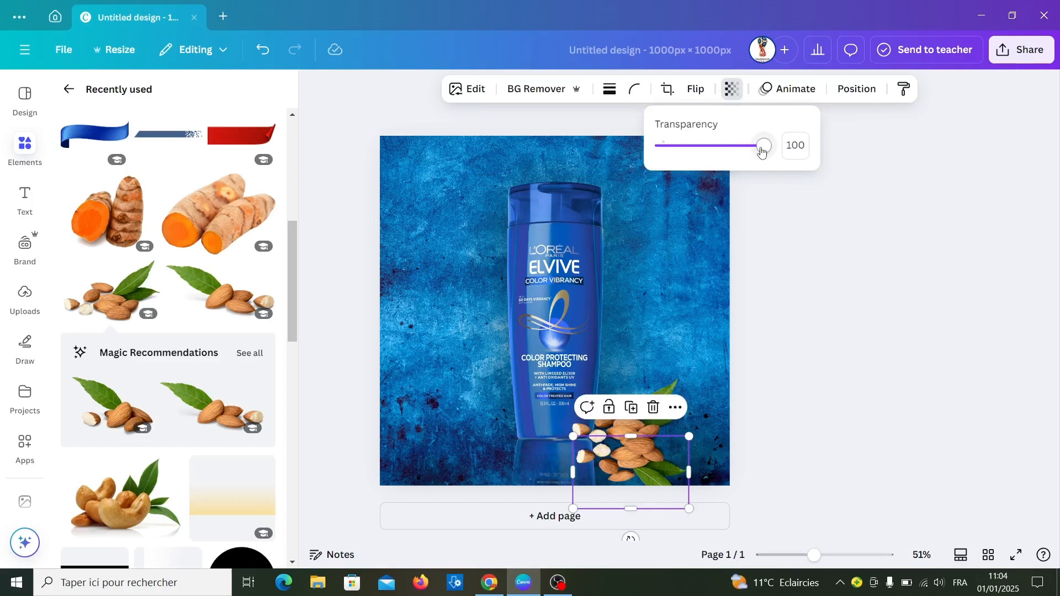
left_click_drag(763, 152, 705, 151)
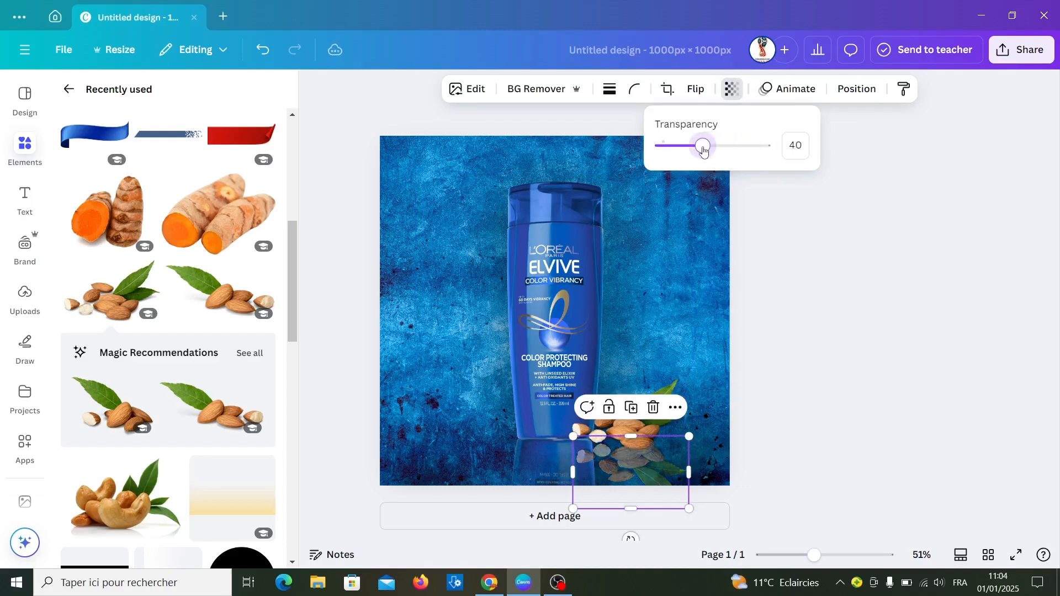
- Add the halved turmeric root image with its background removed and fit it, slightly tilted, at the left of the bottle's base
left_click(113, 221)
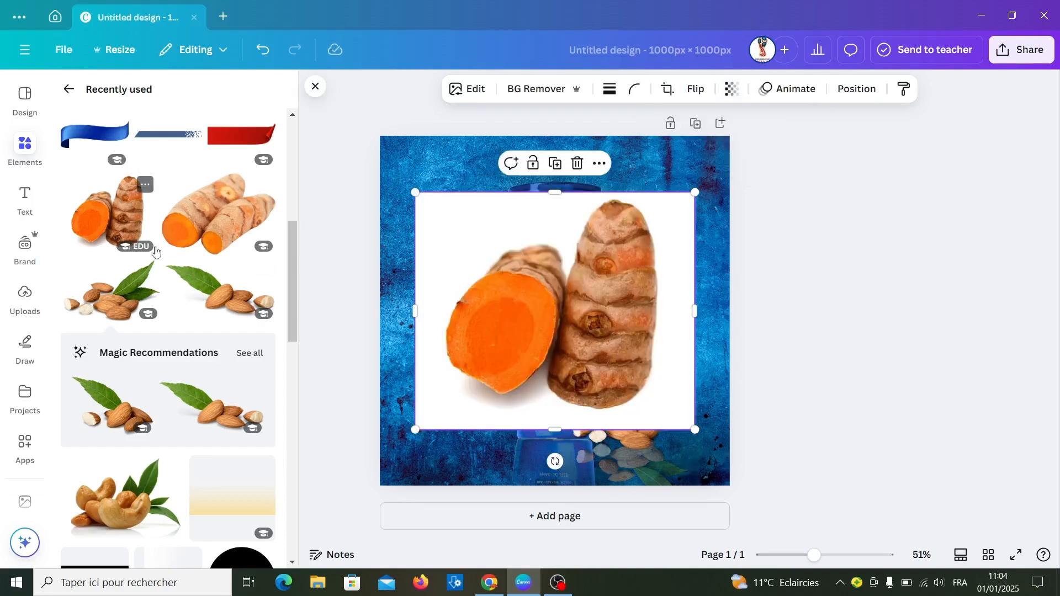
left_click(555, 94)
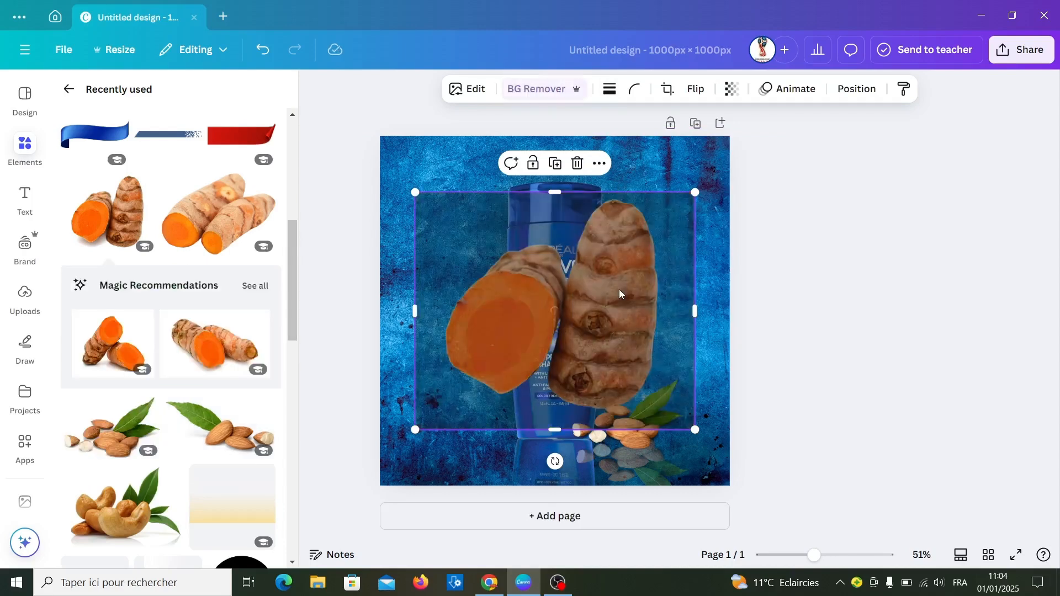
left_click_drag(694, 192, 551, 314)
left_click_drag(500, 367, 486, 388)
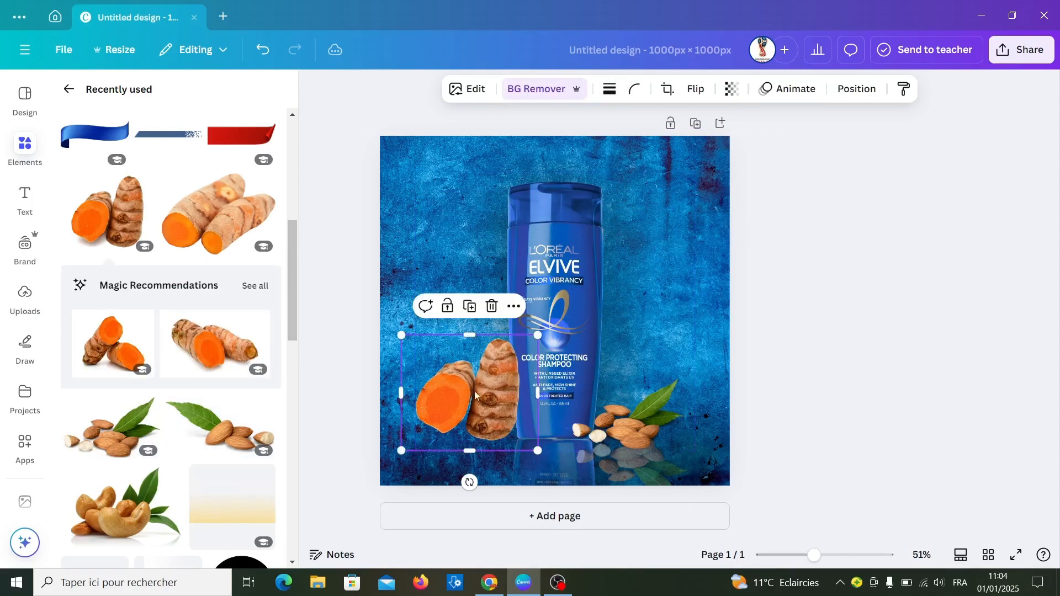
left_click_drag(470, 482, 489, 488)
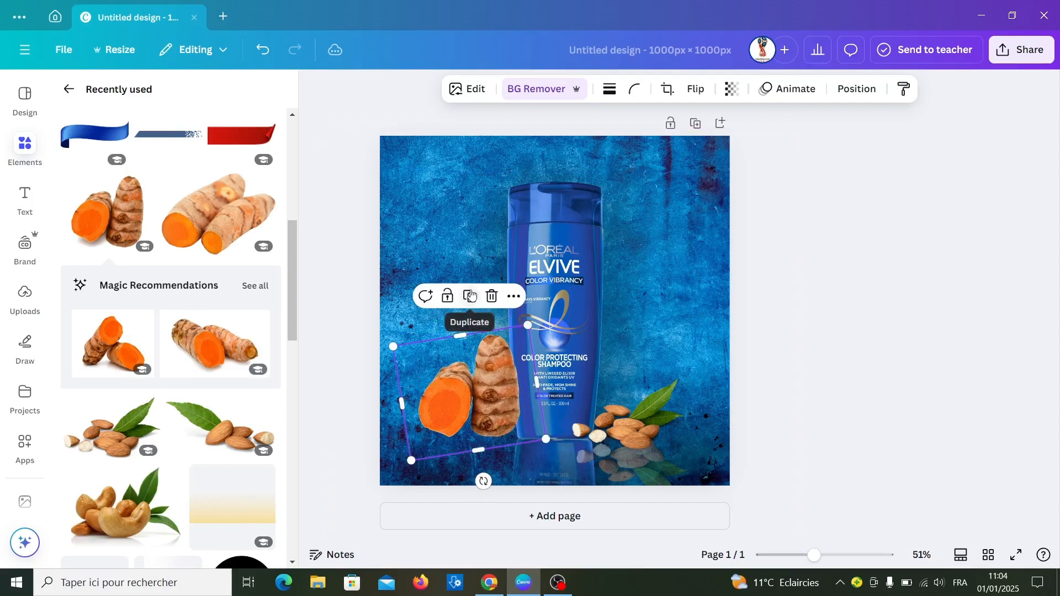
- Make a turmeric reflection from a vertically flipped duplicate, rotated to meet the original's underside, with transparency set to 40
left_click(697, 90)
left_click(674, 159)
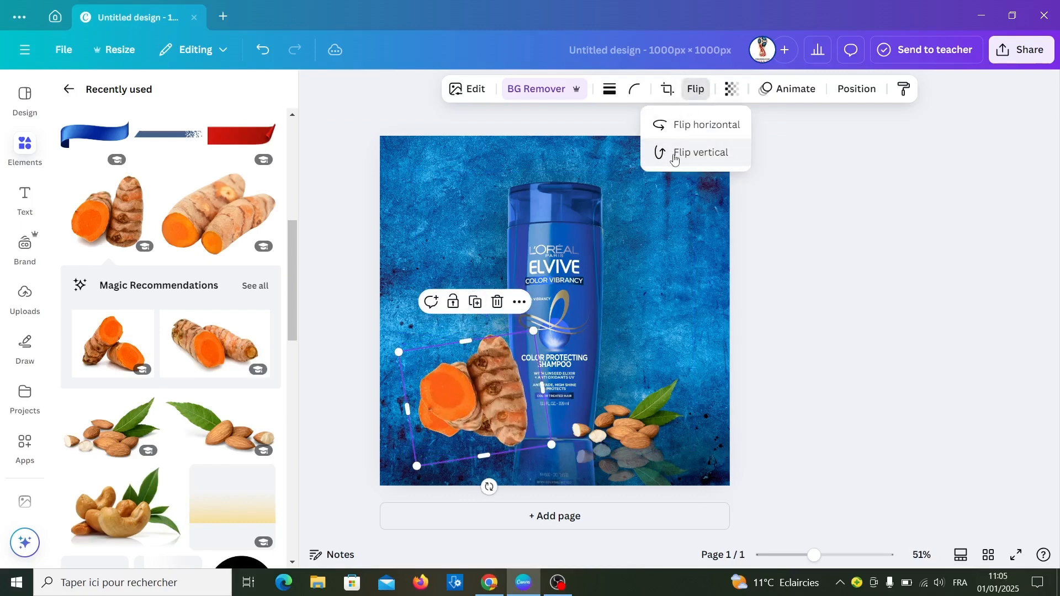
left_click_drag(486, 399, 487, 469)
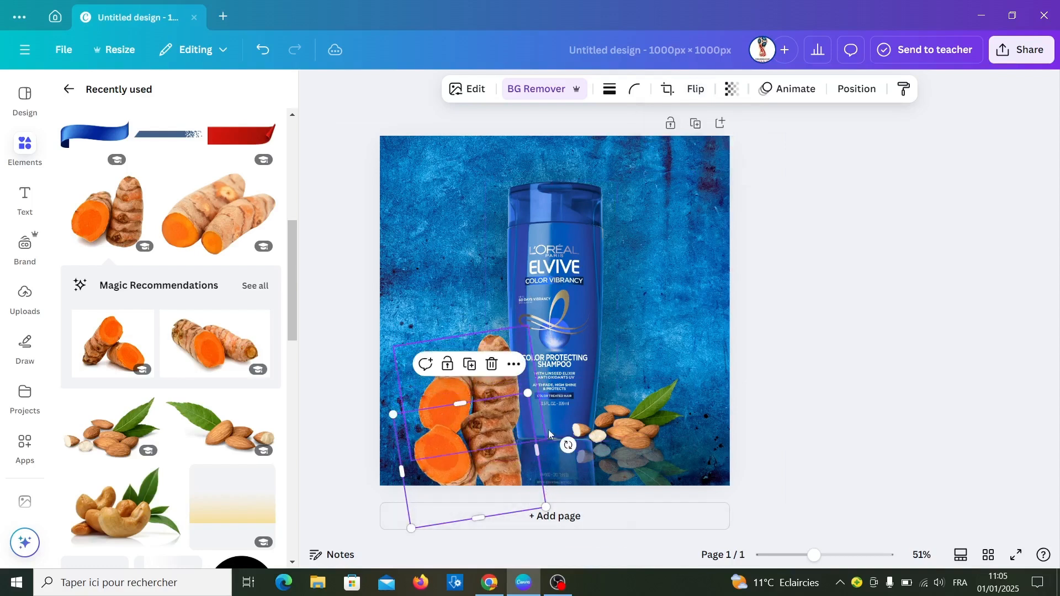
left_click_drag(568, 445, 553, 468)
left_click_drag(470, 454, 473, 479)
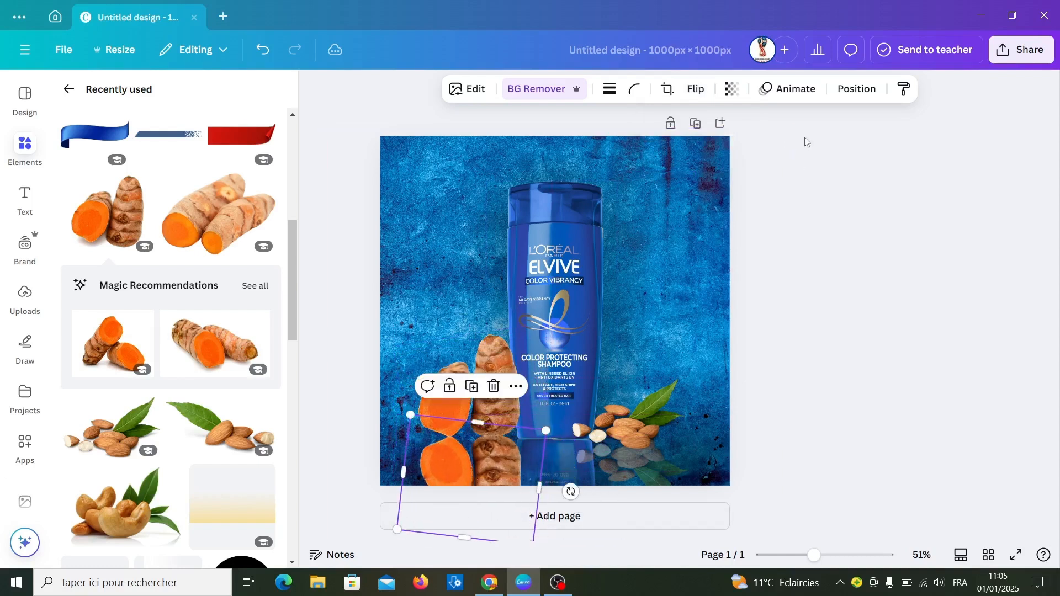
left_click(732, 89)
left_click_drag(763, 152, 706, 161)
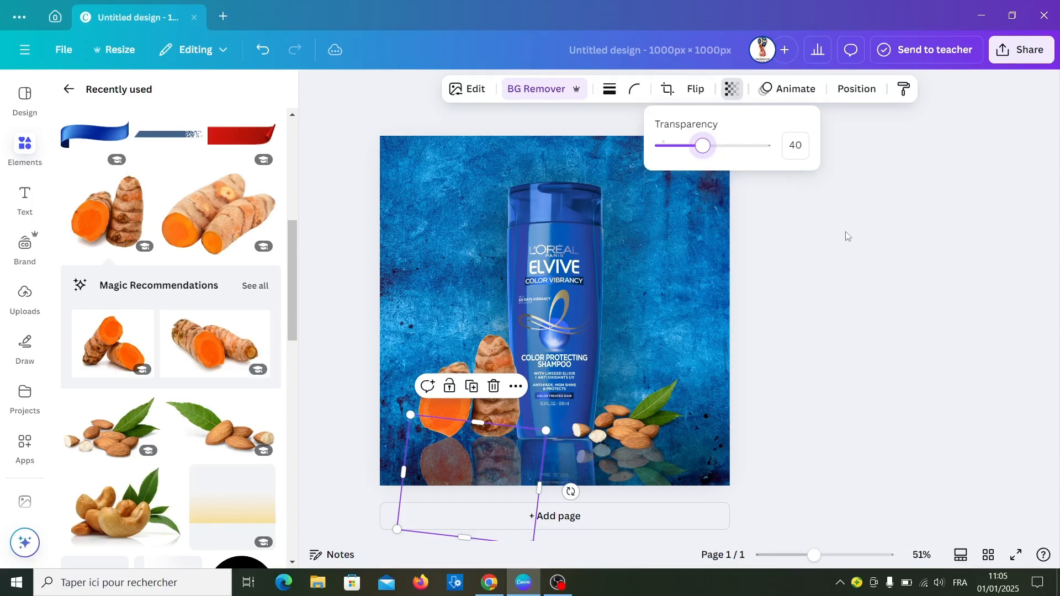
- Move the turmeric and almond reflection layers beneath the black glow group, just above the background
right_click(490, 450)
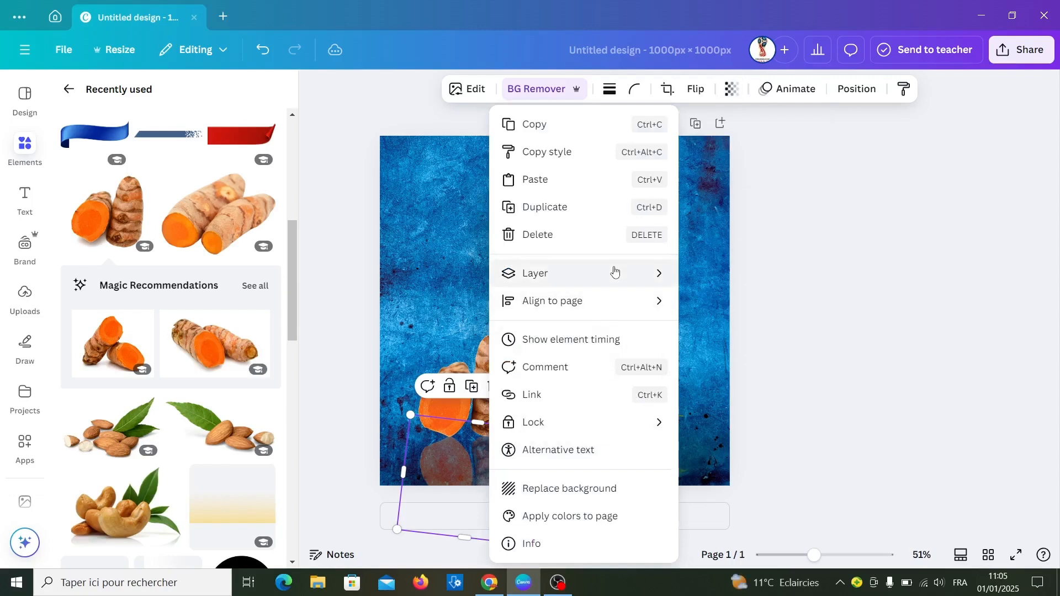
mouse_move(613, 271)
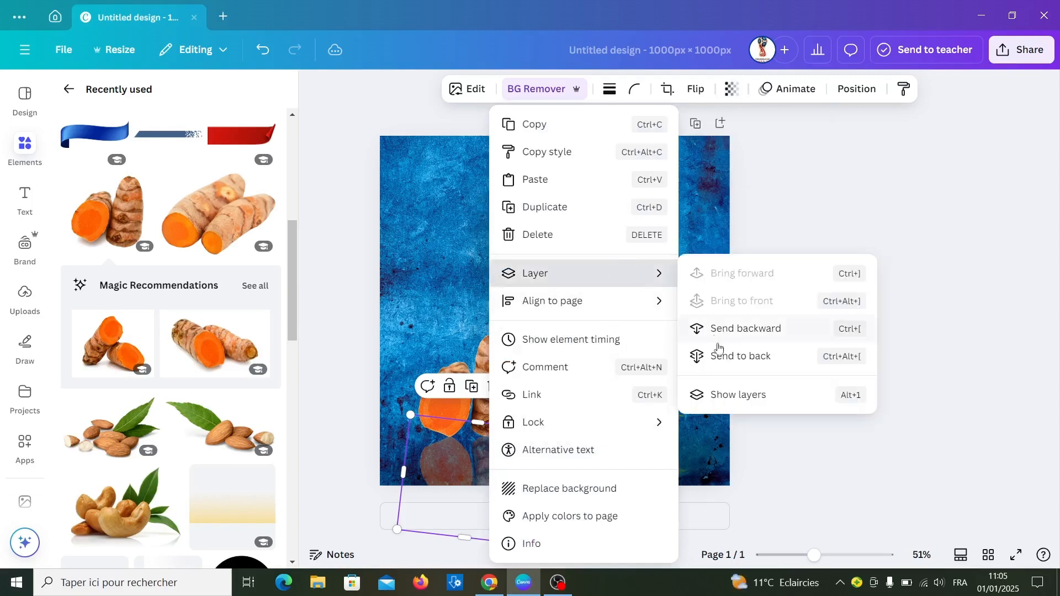
left_click(734, 395)
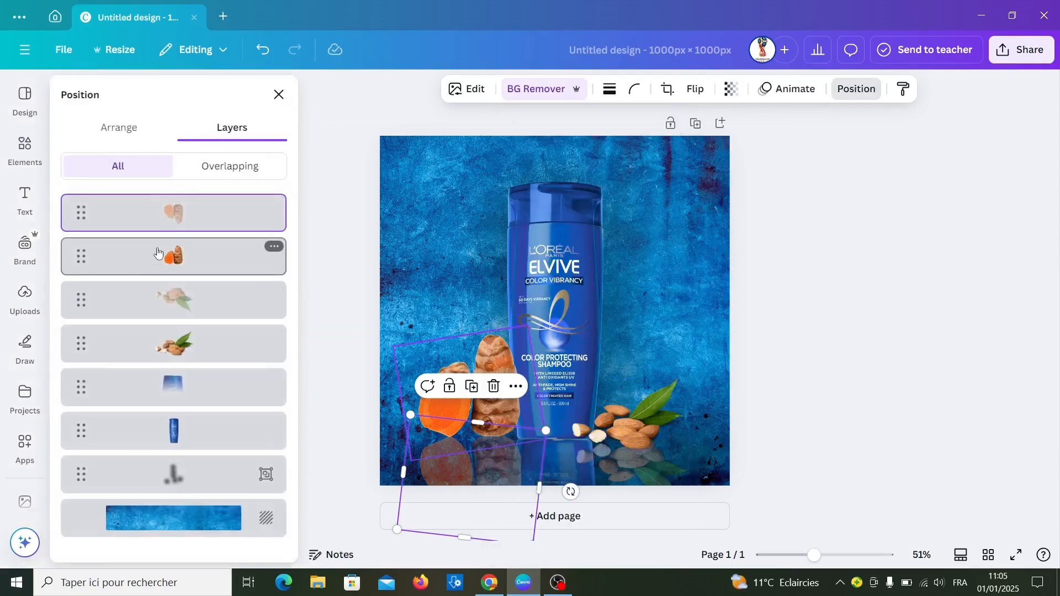
left_click_drag(130, 224, 141, 500)
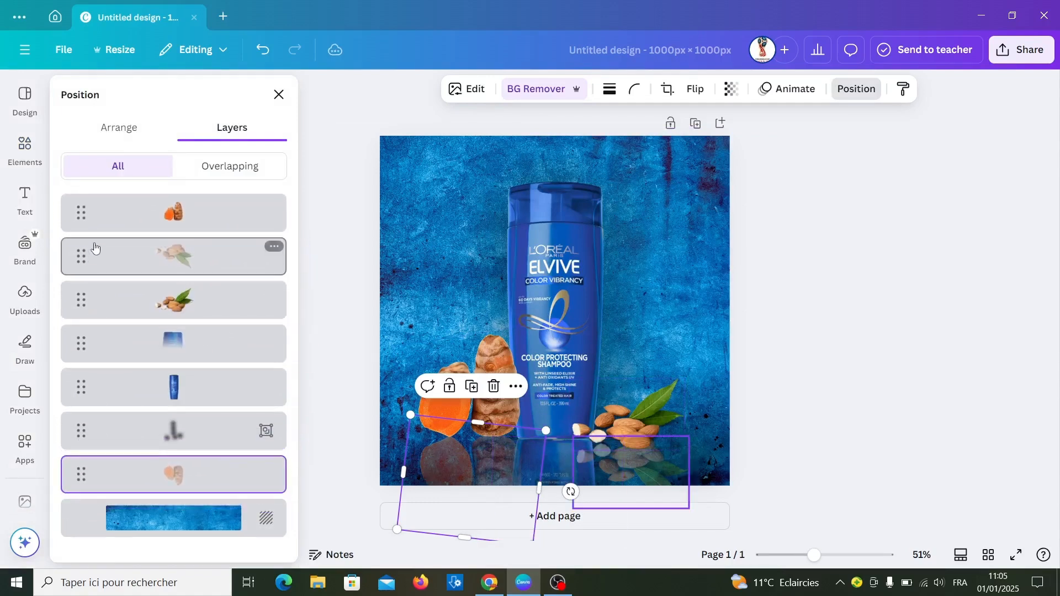
left_click_drag(99, 255, 138, 482)
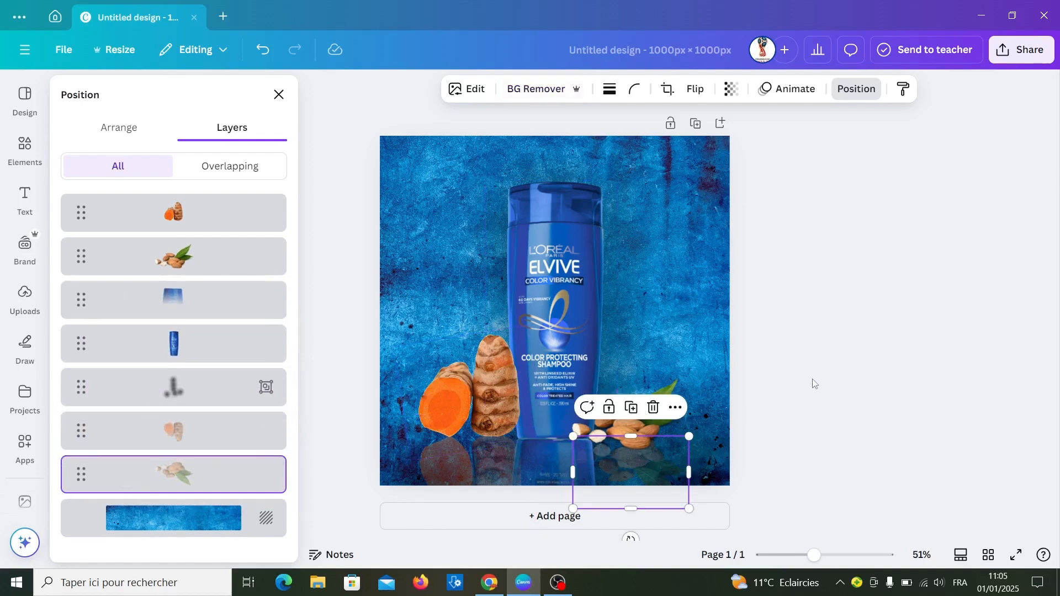
- Add the yellow slanted banner from the recently used elements and shrink it to fit left of the bottle's upper part
left_click(25, 149)
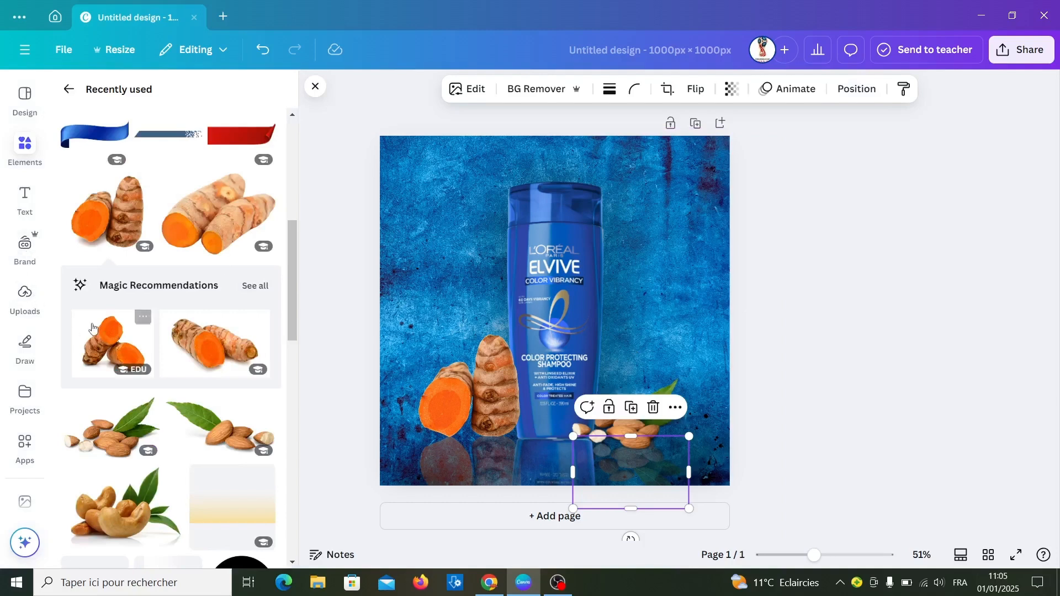
scroll(143, 375, "up", 5)
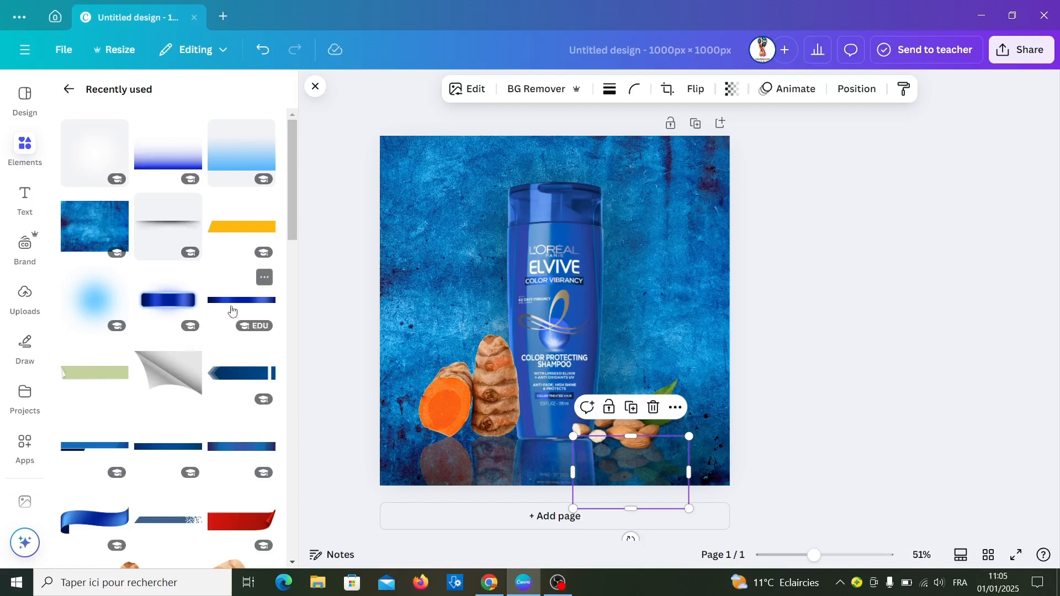
left_click(241, 227)
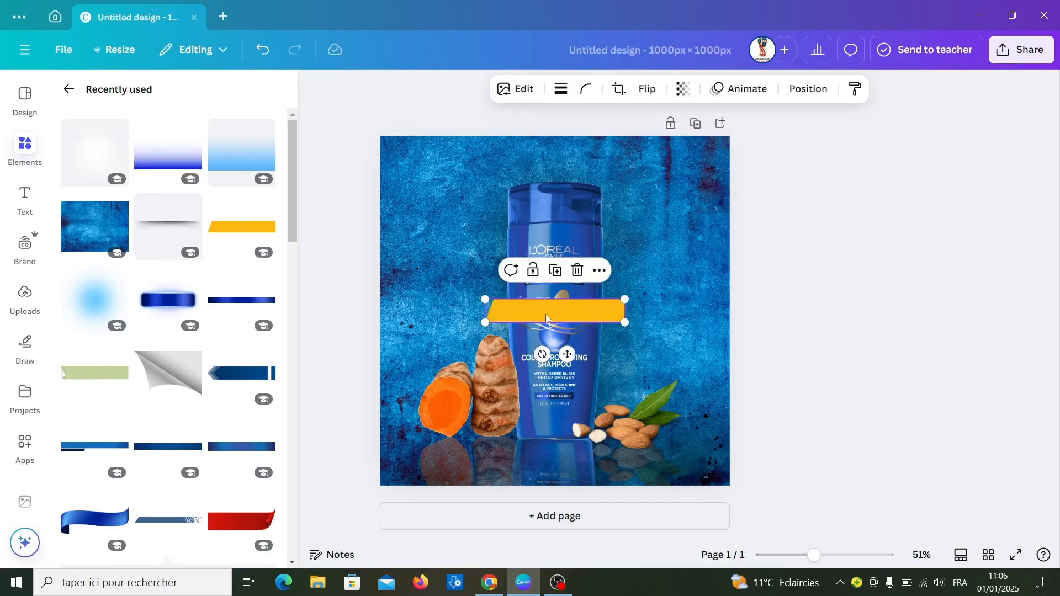
left_click_drag(549, 315, 431, 220)
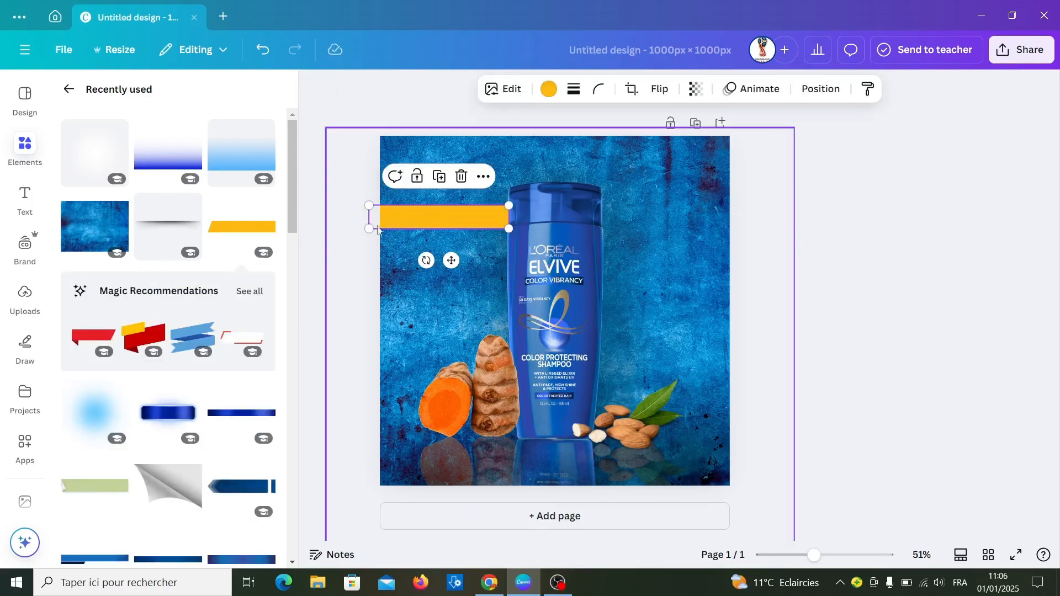
left_click_drag(367, 206, 401, 216)
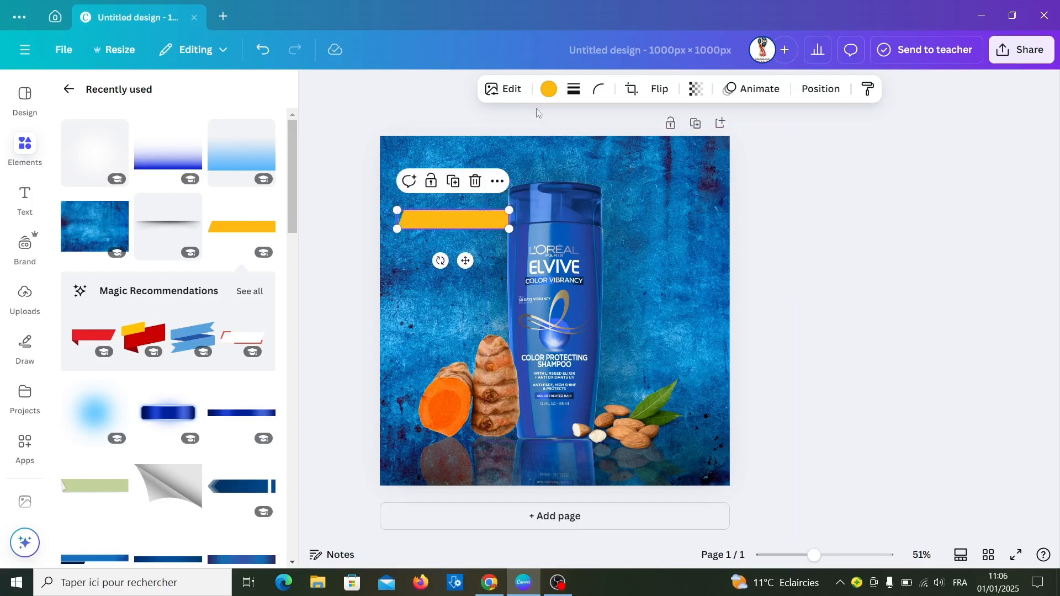
- Recolor the yellow banner to the blue #2F47A8 sampled from the bottle
left_click(549, 90)
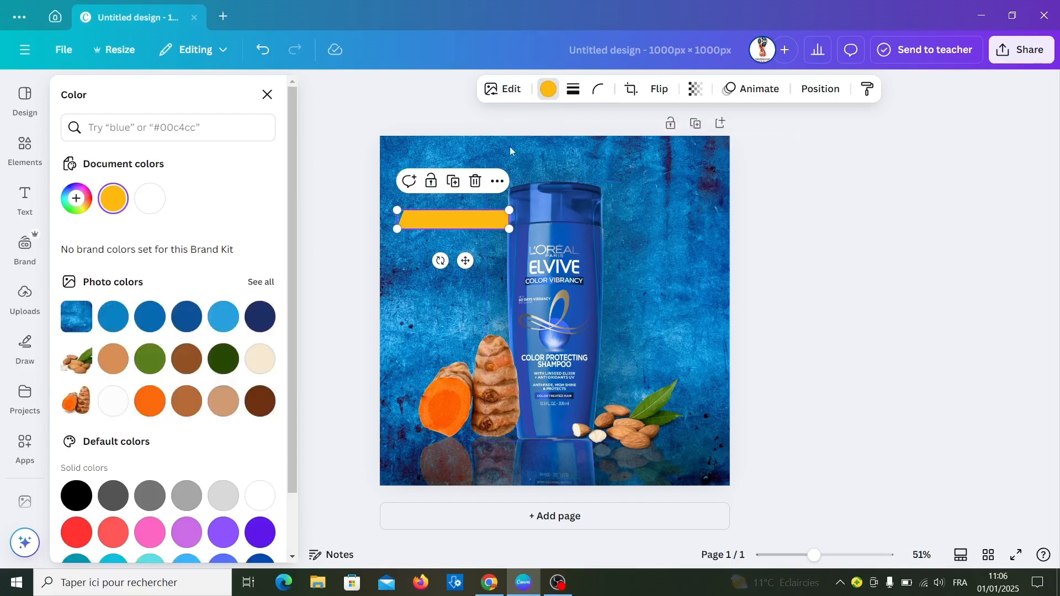
left_click(76, 199)
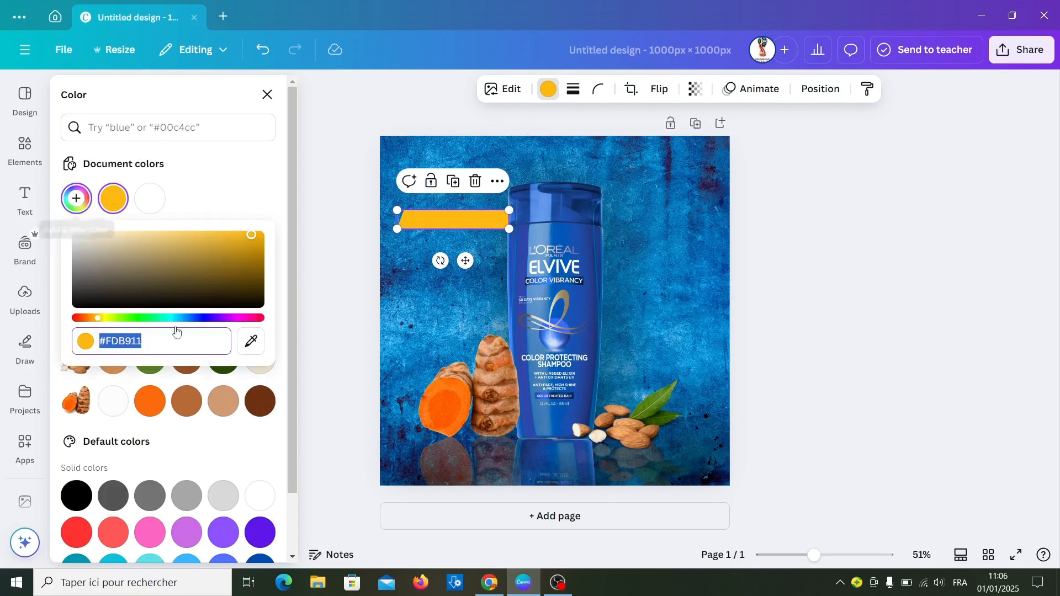
left_click(242, 350)
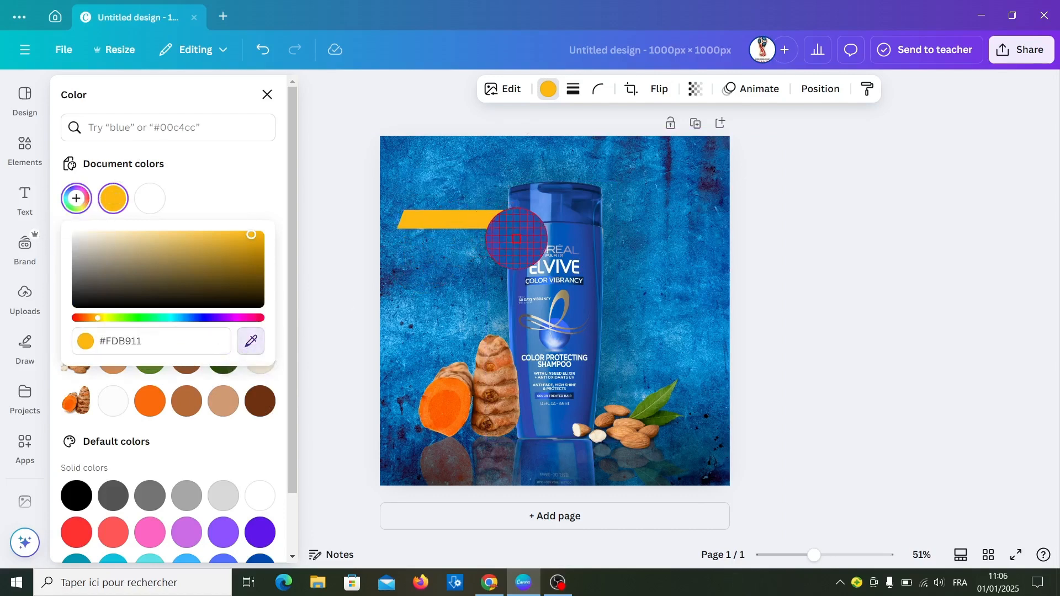
left_click(523, 238)
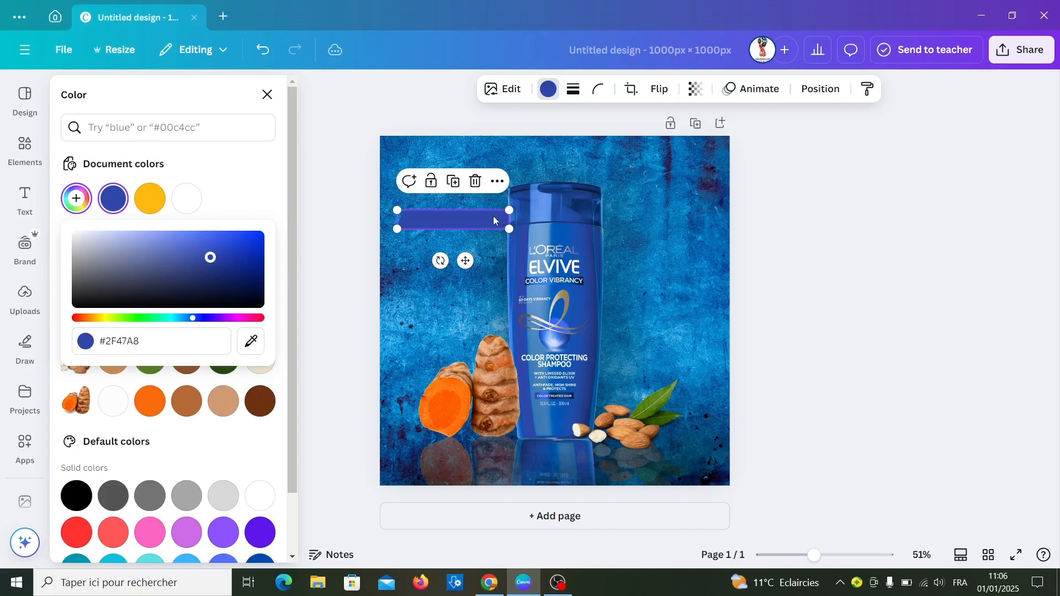
- Duplicate the blue banner, place the copy just above the turmeric, and lengthen both banners slightly
left_click(454, 182)
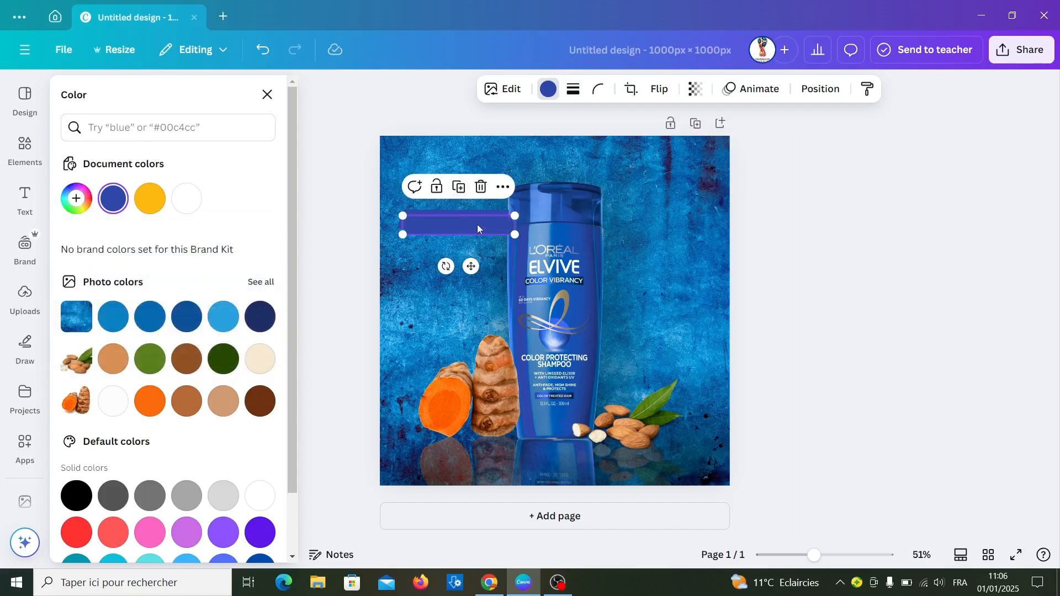
left_click_drag(477, 224, 466, 321)
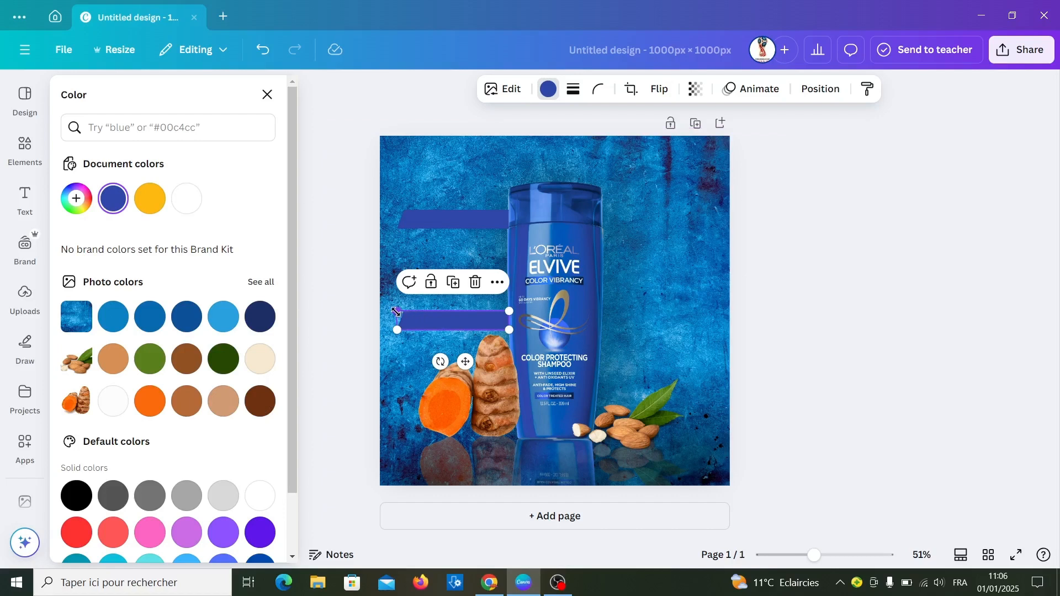
left_click_drag(394, 310, 393, 311)
left_click(425, 220)
left_click_drag(399, 210, 394, 210)
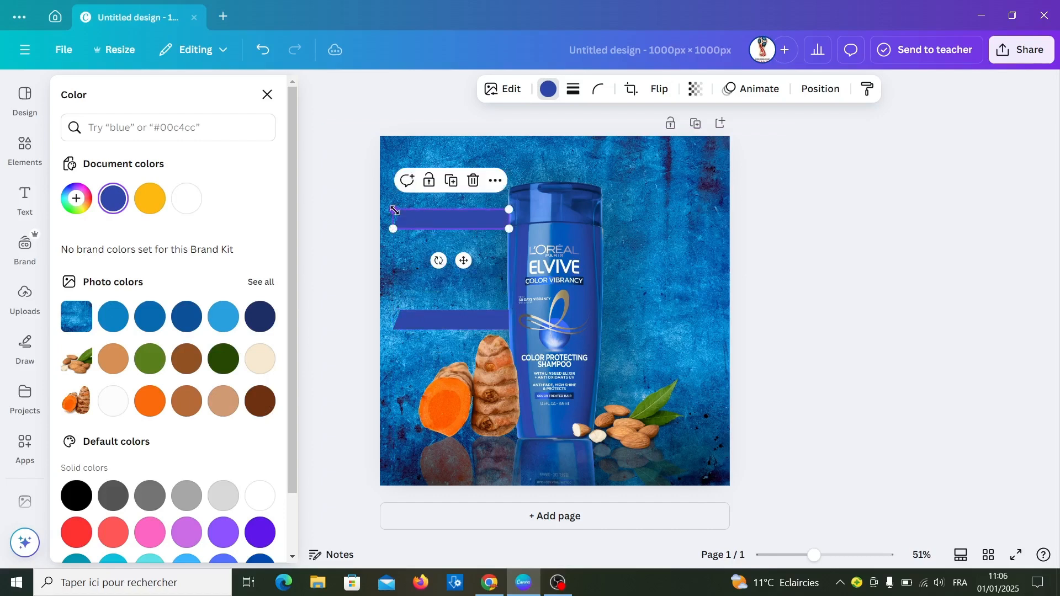
- Duplicate the upper banner, move the copy to the right side of the bottle and flip it horizontally
left_click(453, 182)
left_click_drag(490, 232, 670, 226)
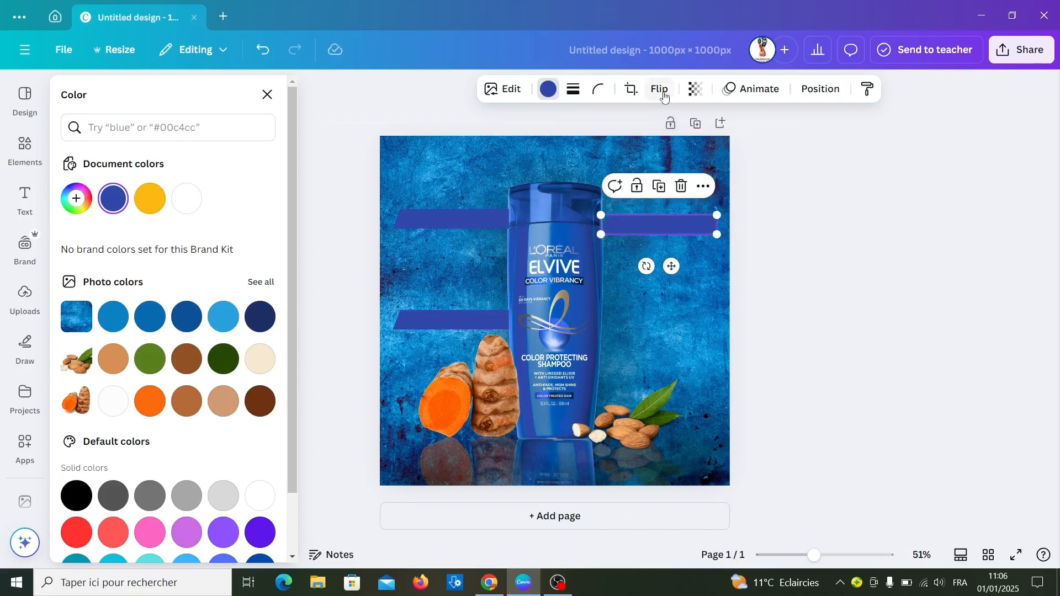
left_click(664, 95)
left_click(661, 128)
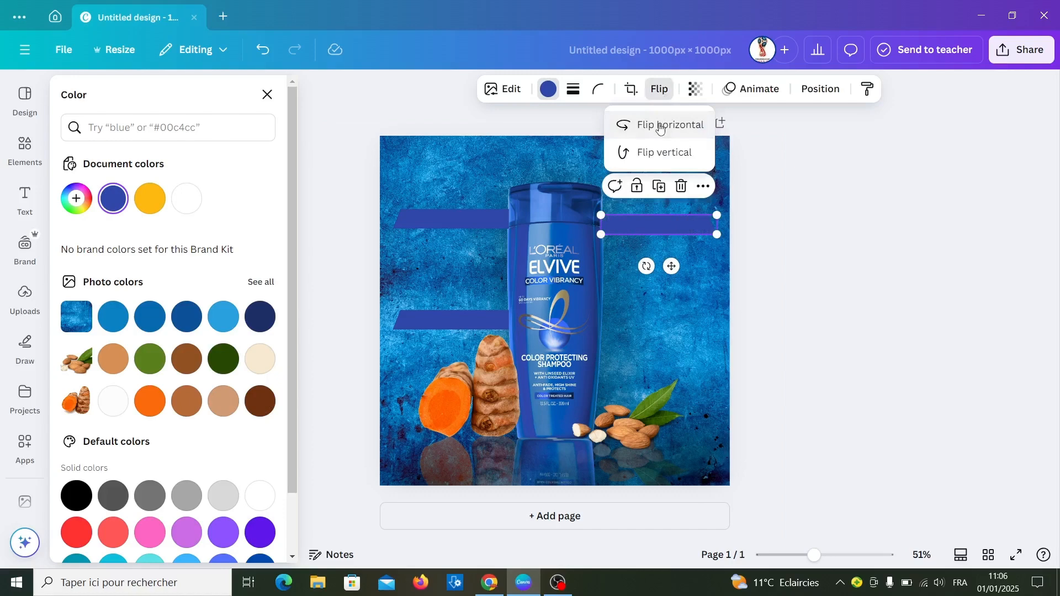
- Duplicate the flipped banner to have two on the bottle's right side, and nudge the upper one left toward the bottle
left_click(661, 187)
mouse_move(662, 237)
left_mouse_down()
mouse_move(668, 347)
mouse_move(658, 352)
mouse_move(643, 232)
mouse_move(647, 240)
left_mouse_up()
key("ctrl+z")
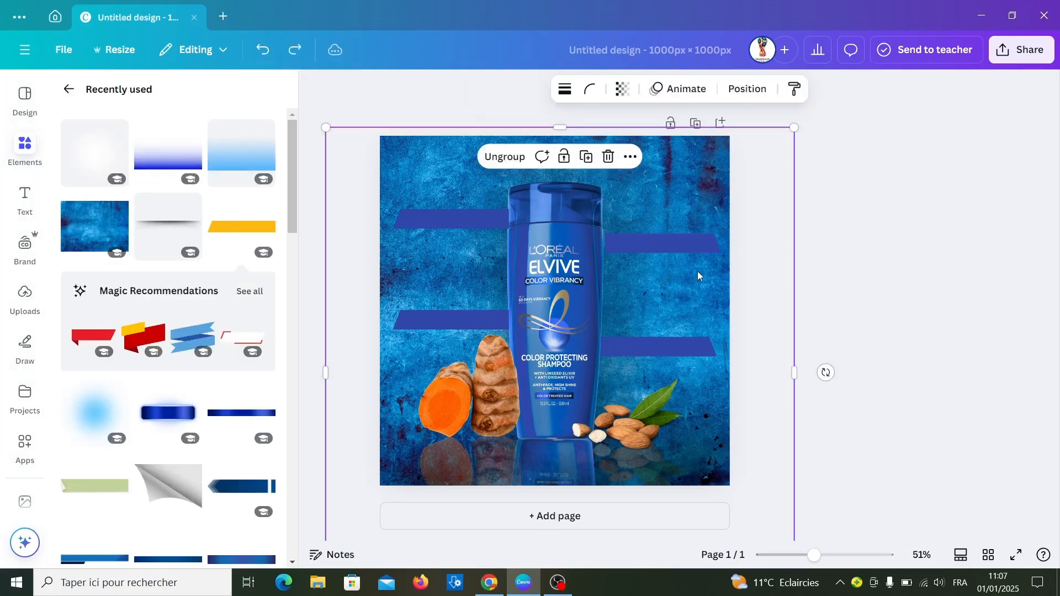
left_click(668, 241)
key("Left")
key("Left")
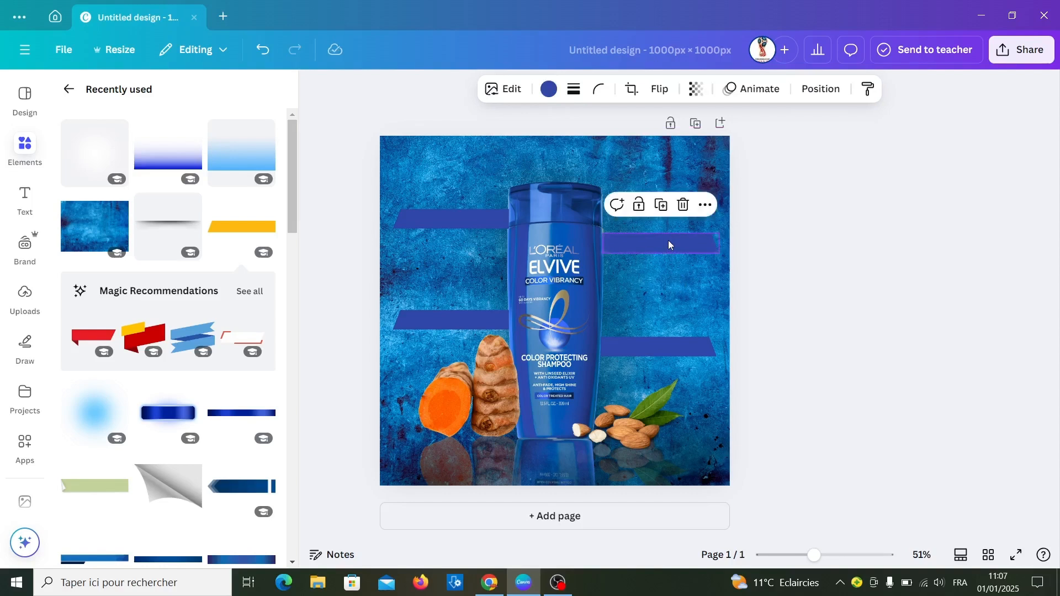
- Group the four blue banners on both sides of the bottle
left_click(626, 348)
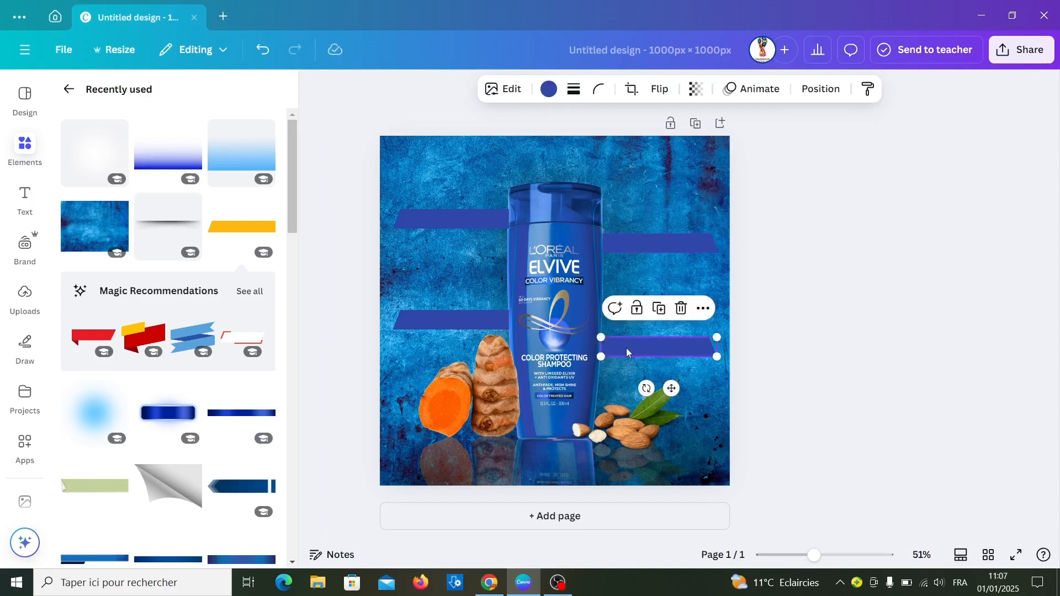
left_click(457, 227)
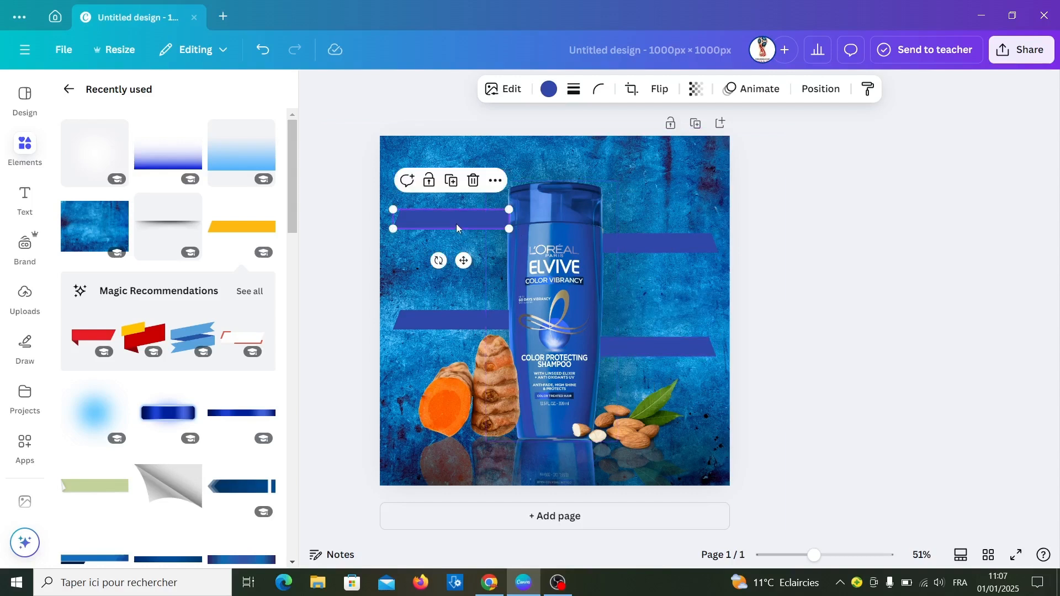
left_click(461, 324, "shift")
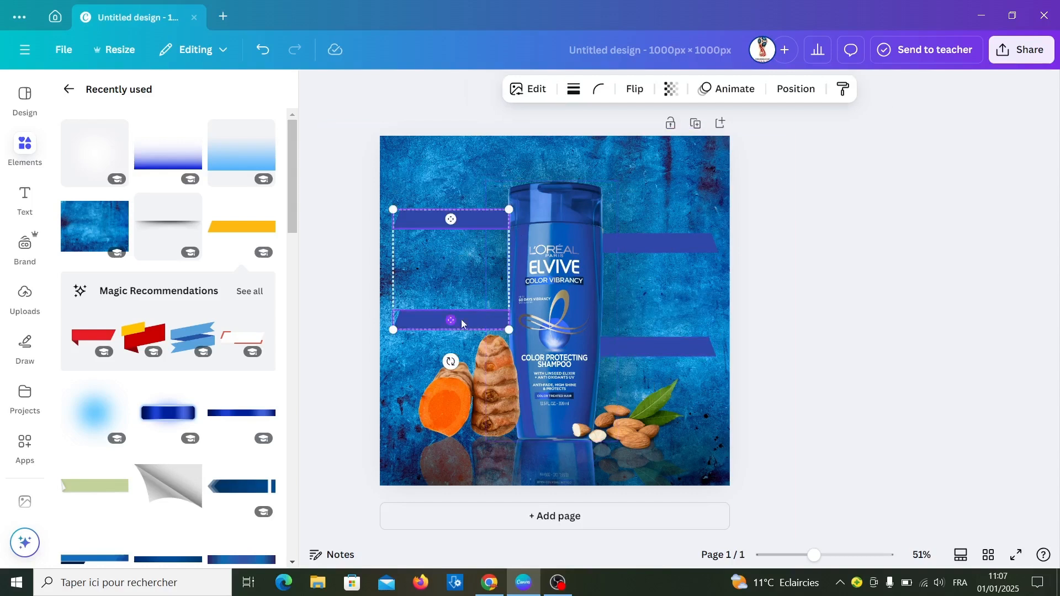
left_click(689, 351, "shift")
left_click(674, 250, "shift")
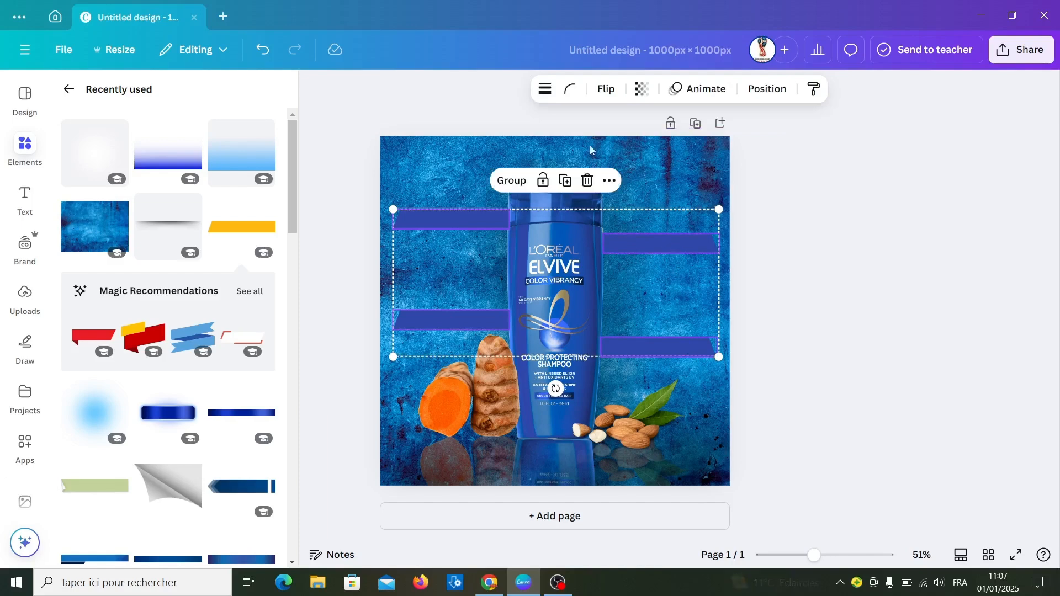
left_click(508, 182)
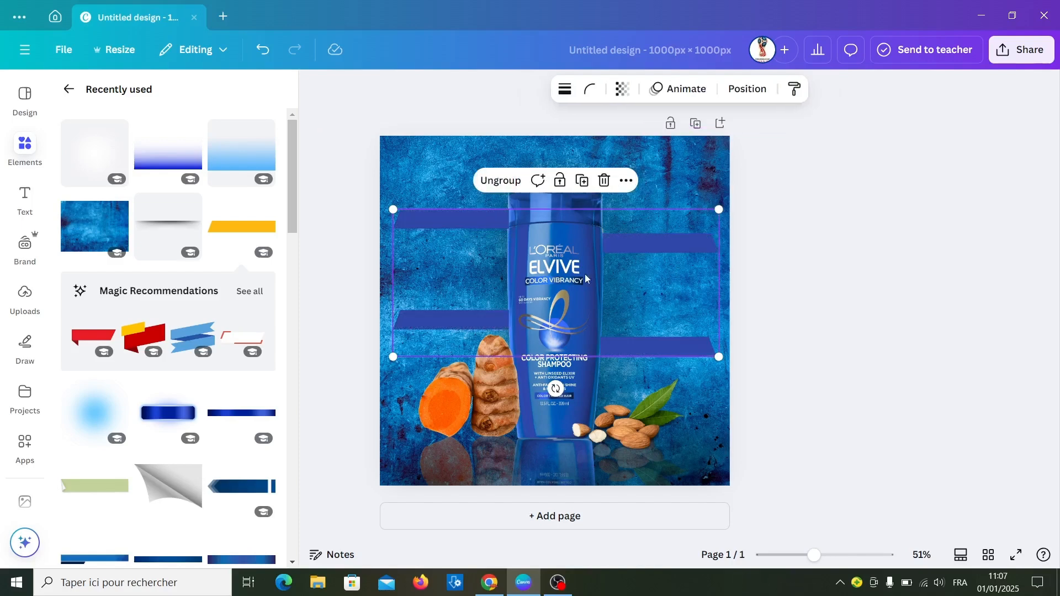
- Move the banner group directly below the bottle in the layer order
right_click(639, 250)
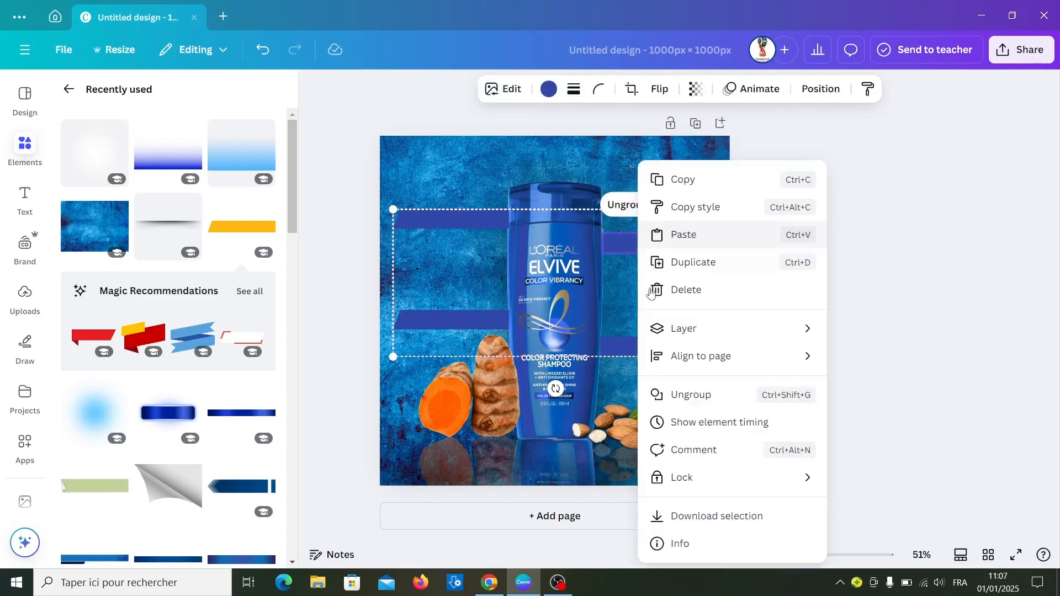
mouse_move(689, 328)
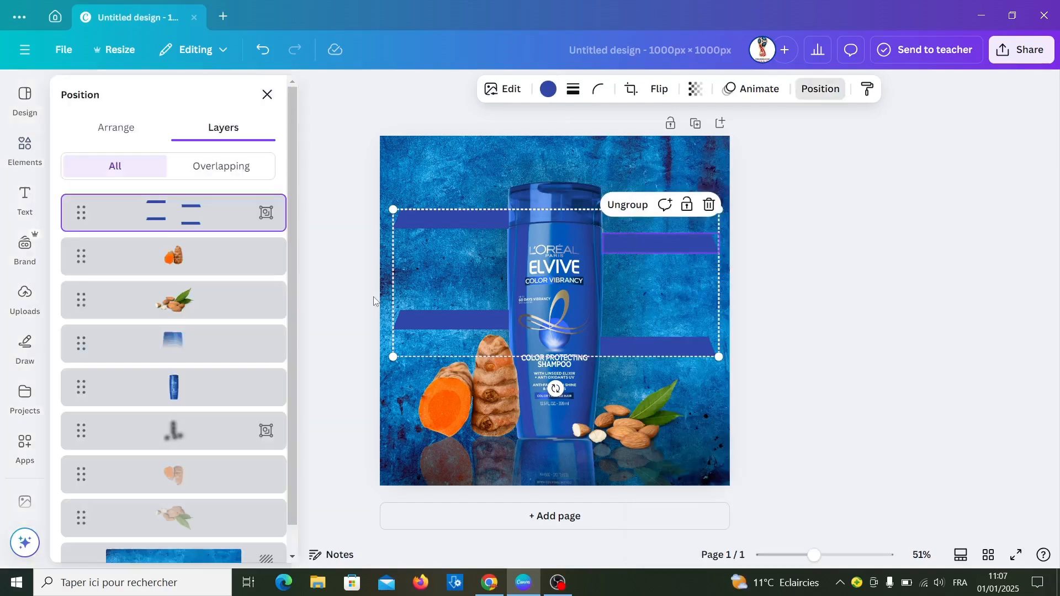
left_click_drag(178, 213, 162, 408)
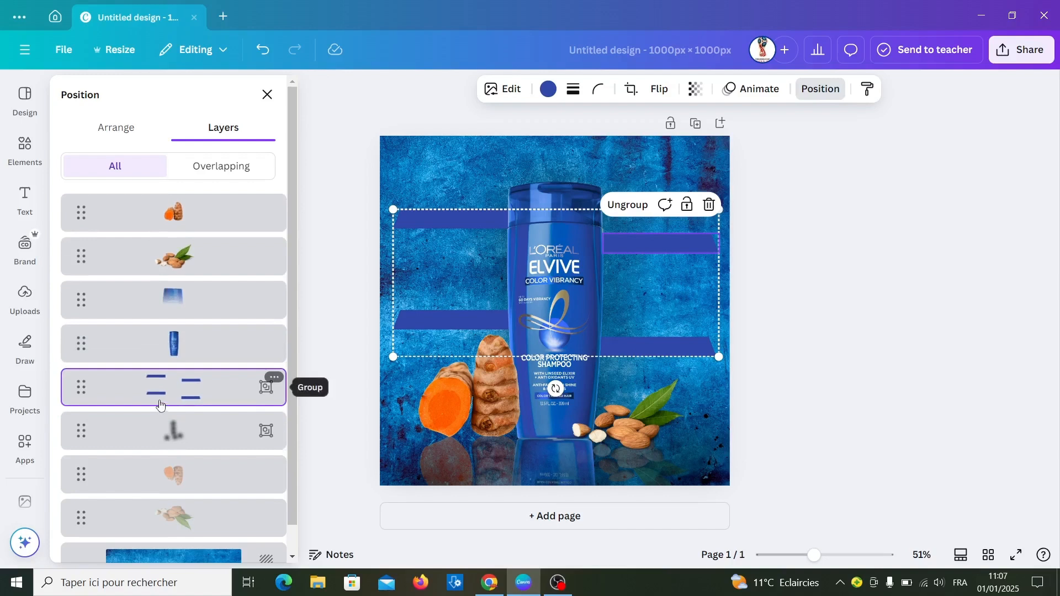
- Add a subheading reading "Varied formulas", reduce its font size to 27 and fit it onto the upper-left banner
left_click(30, 197)
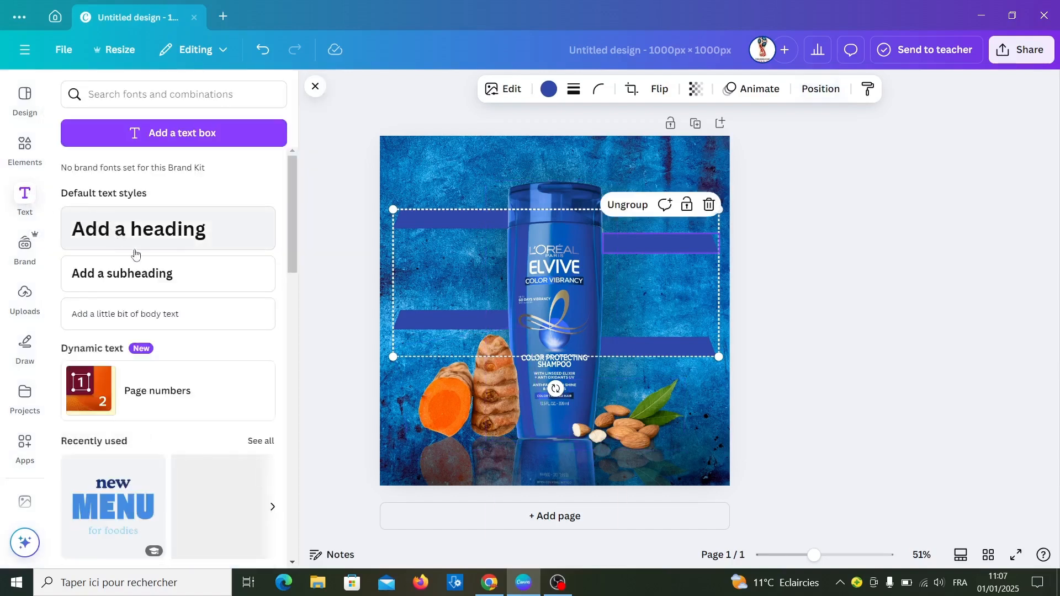
left_click(145, 279)
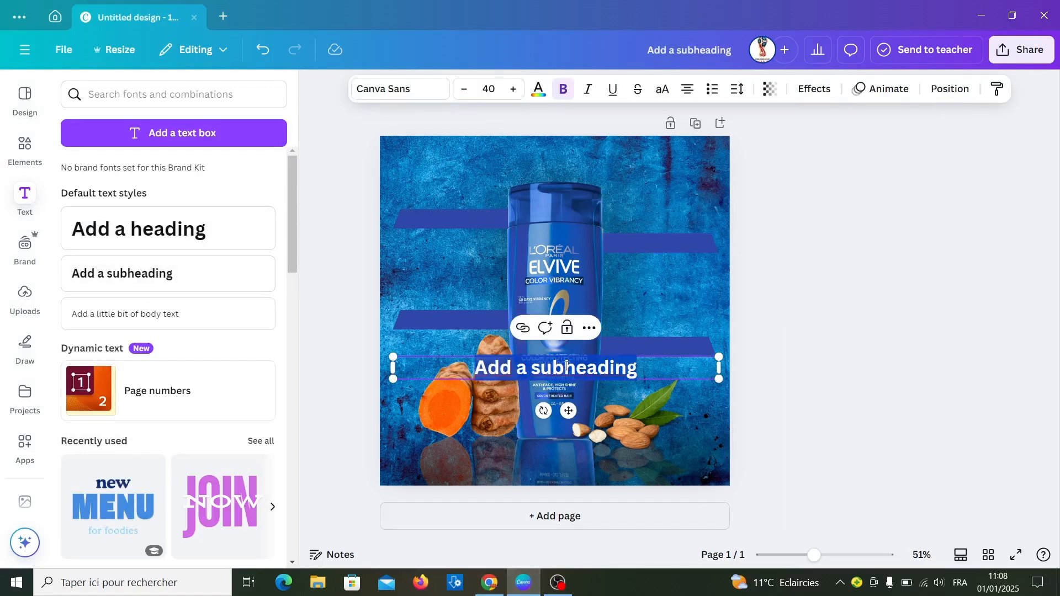
type("Varied formulas")
key("ctrl+shift+Left")
key("ctrl+shift+Left")
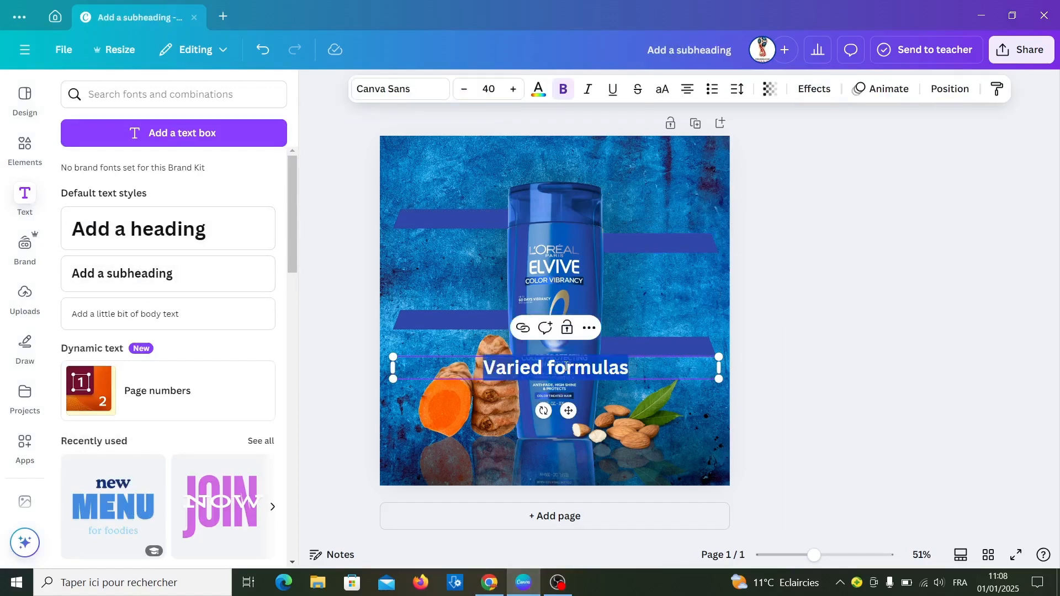
left_click(465, 89)
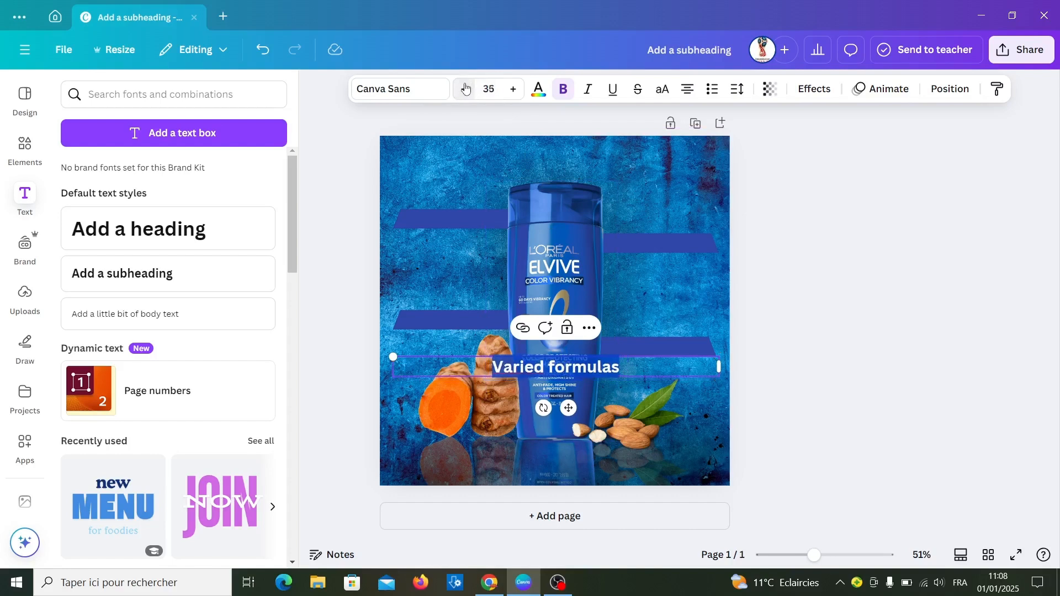
left_click_drag(719, 364, 468, 253)
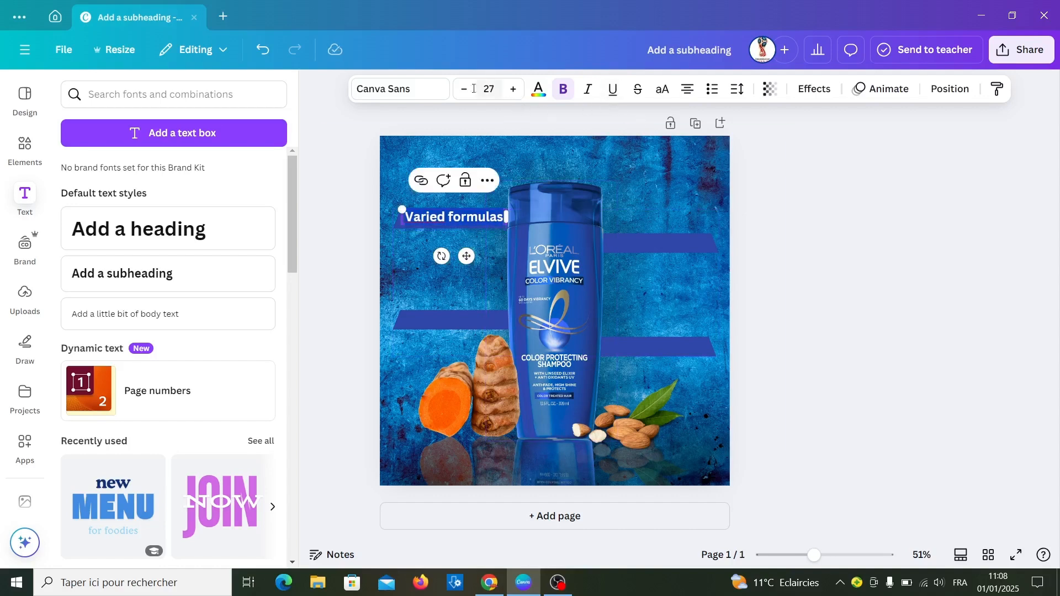
- Set the "Varied formulas" text to the Glacial Indifference font in Bold
left_click(406, 93)
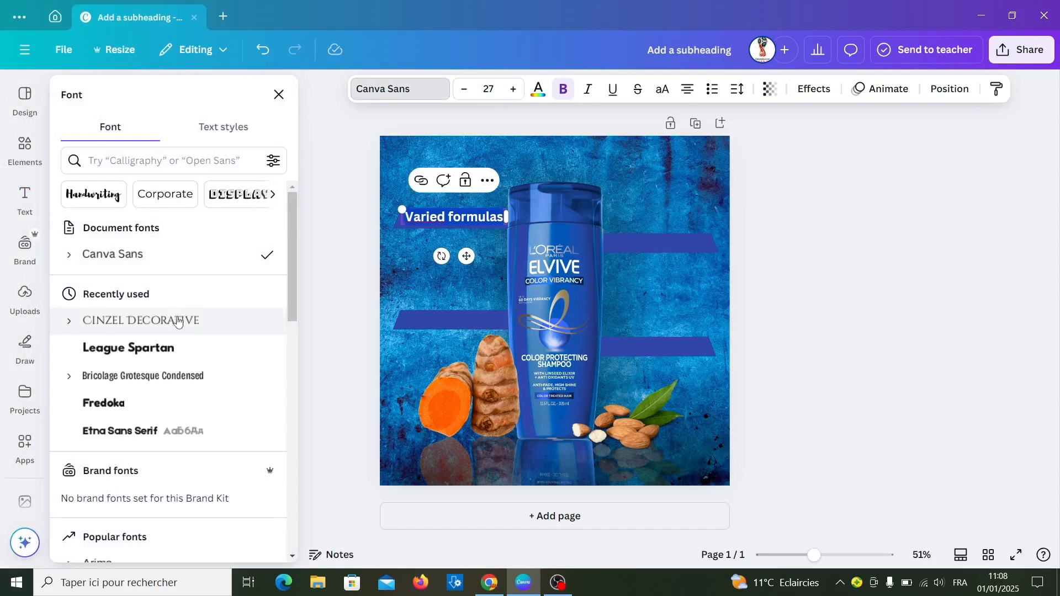
left_click(169, 382)
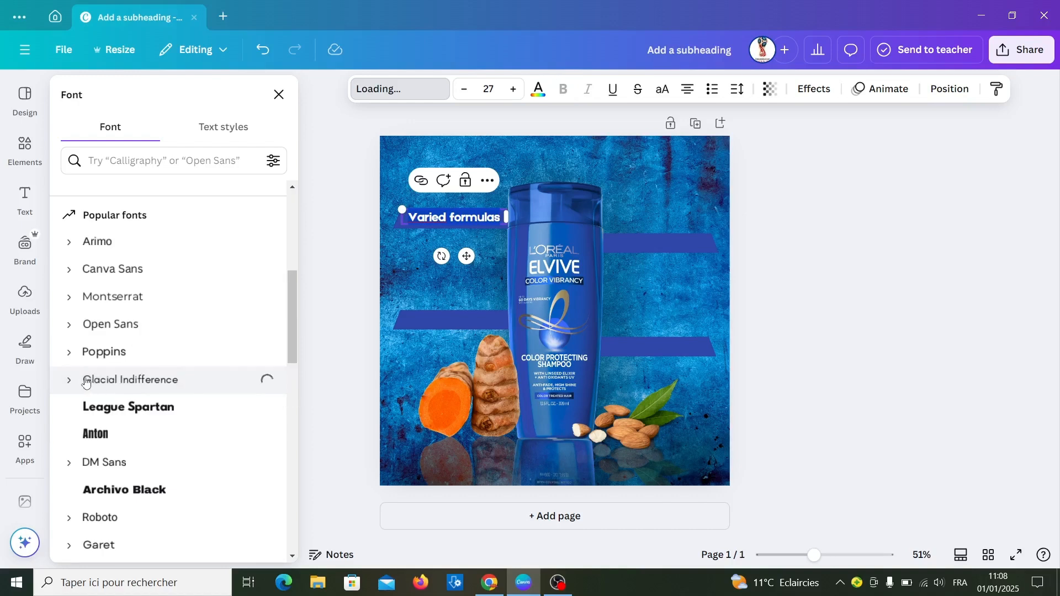
left_click(72, 381)
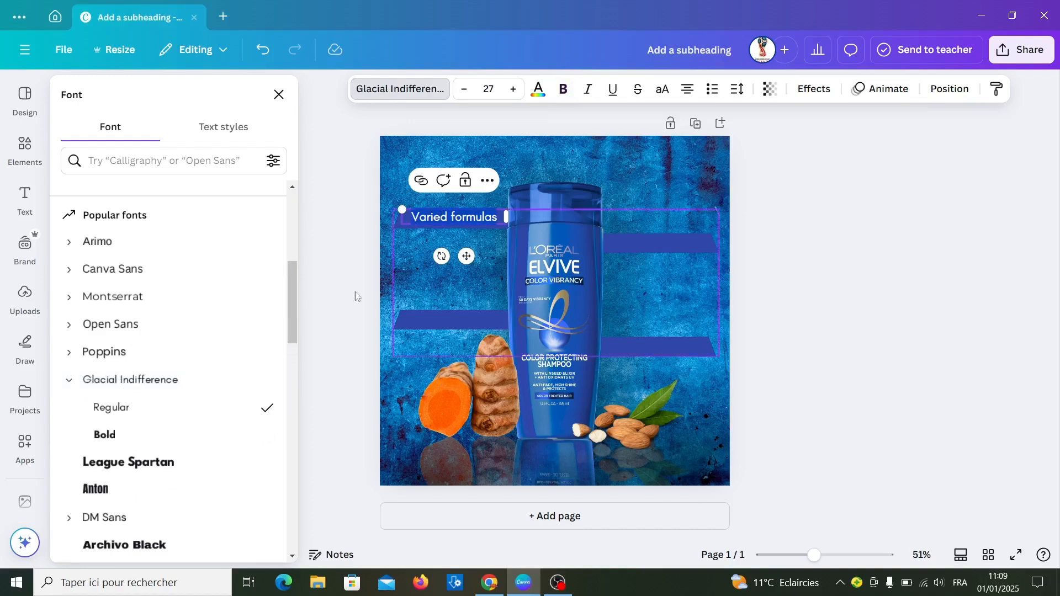
left_click(133, 441)
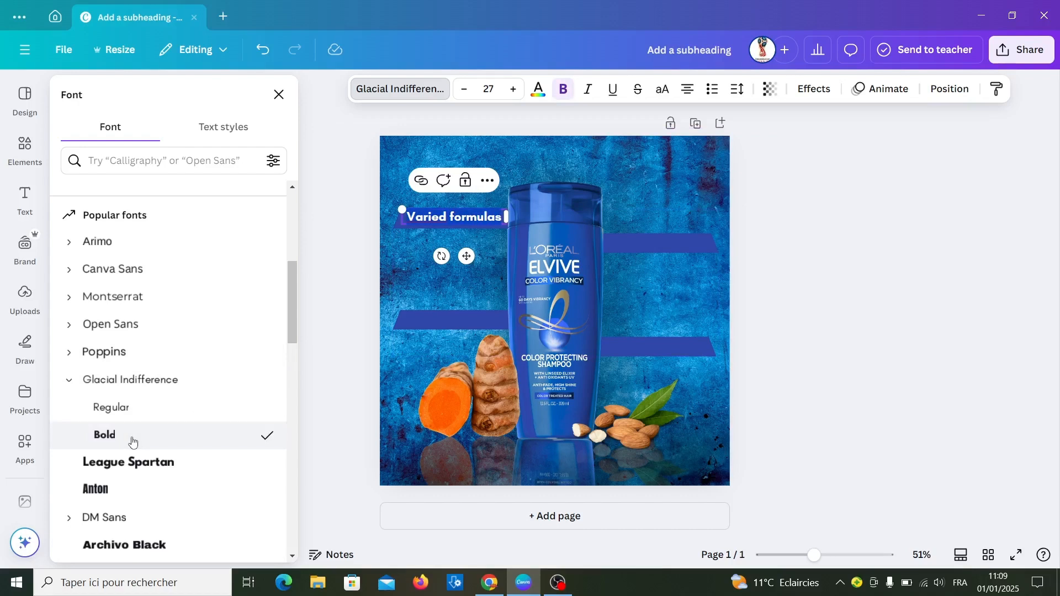
- Recolor the "Varied formulas" text to the cream #FCF5E3 sampled from the almonds
left_click(539, 91)
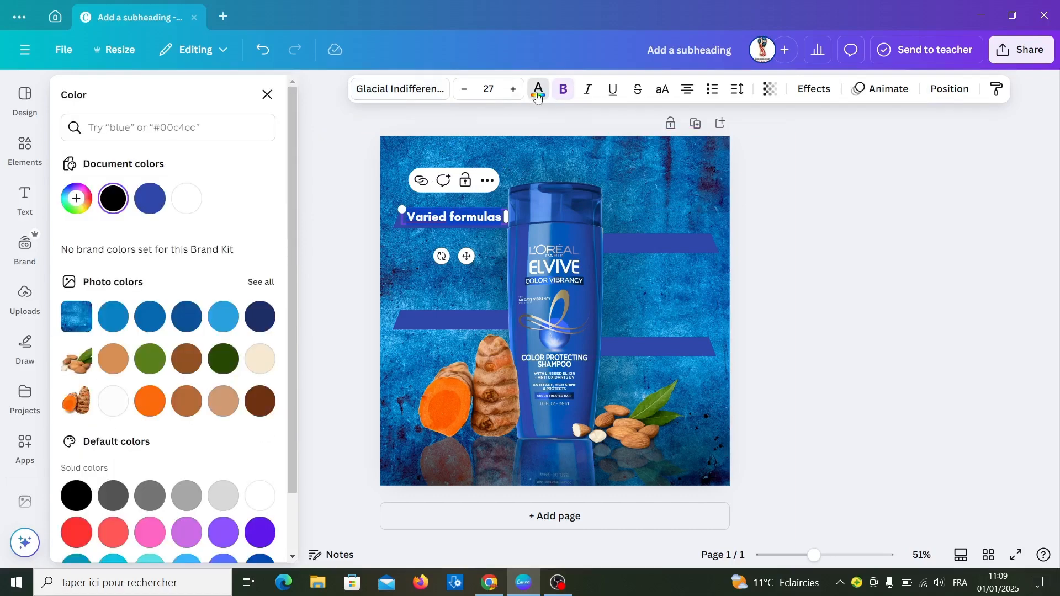
left_click(257, 369)
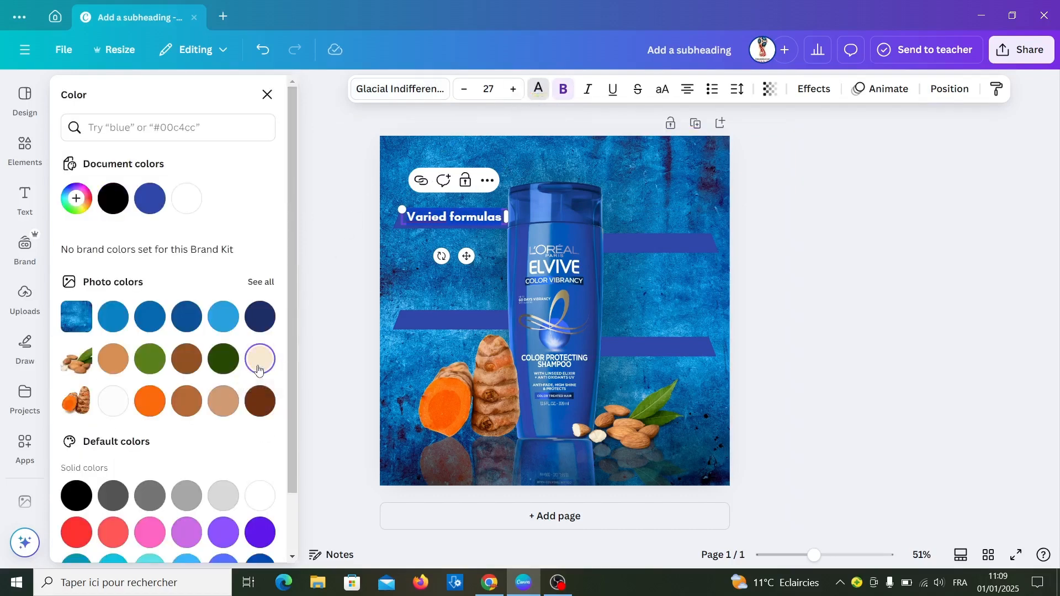
left_click(476, 218)
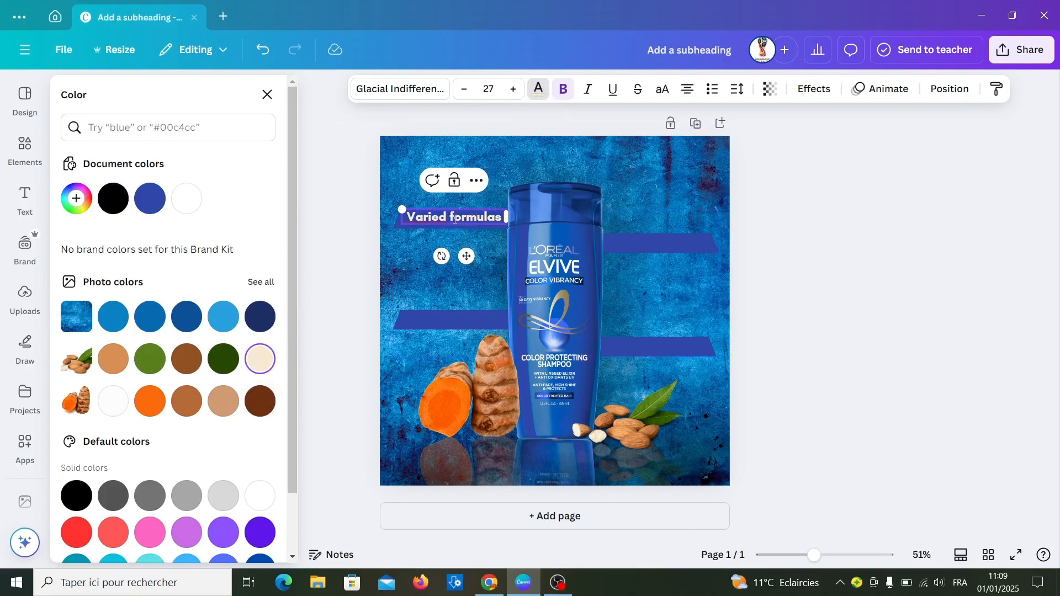
triple_click(455, 217)
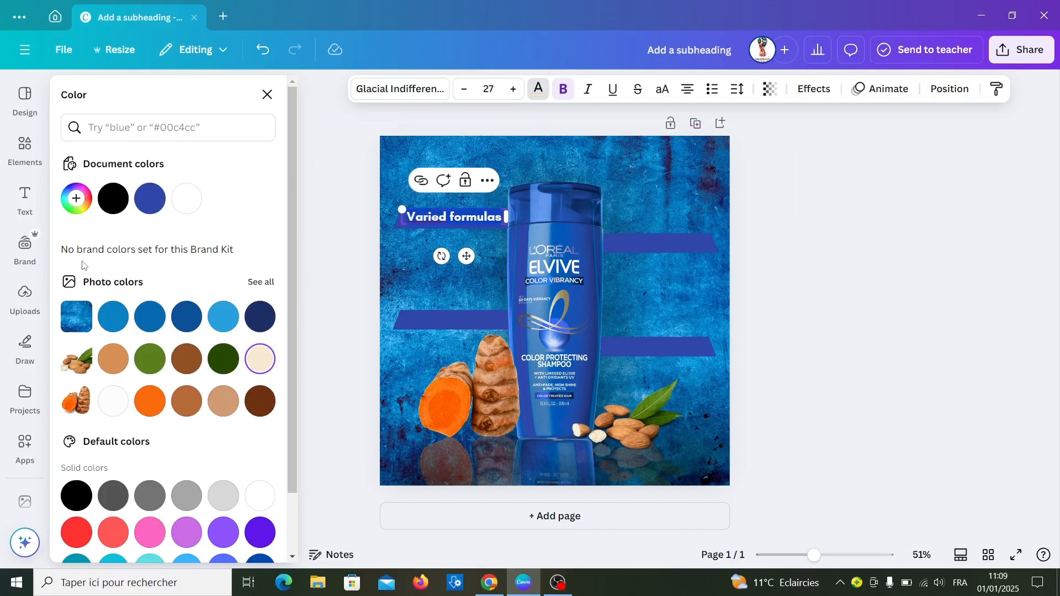
left_click(78, 199)
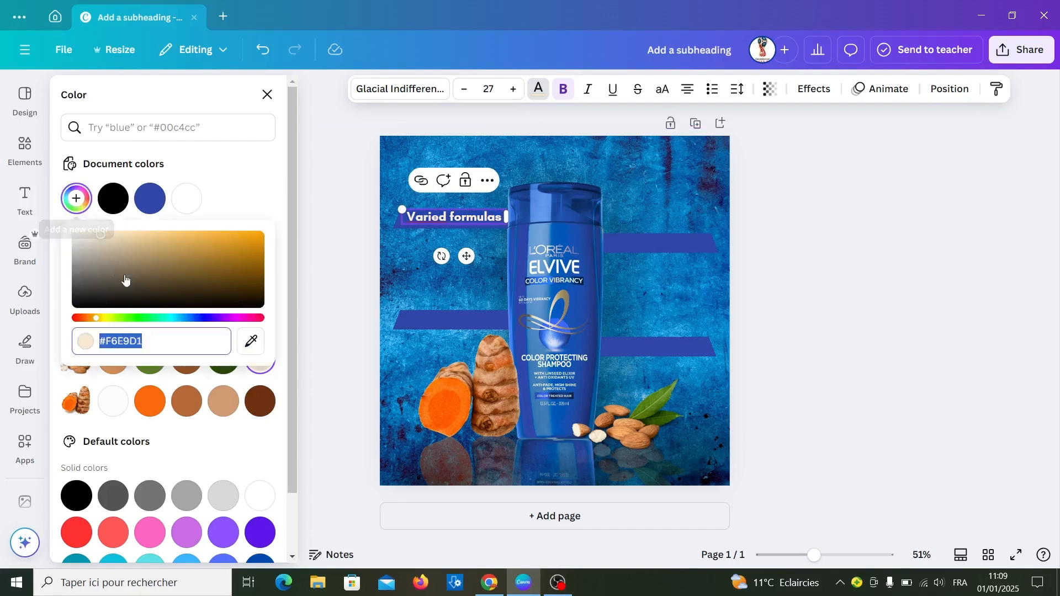
left_click(251, 341)
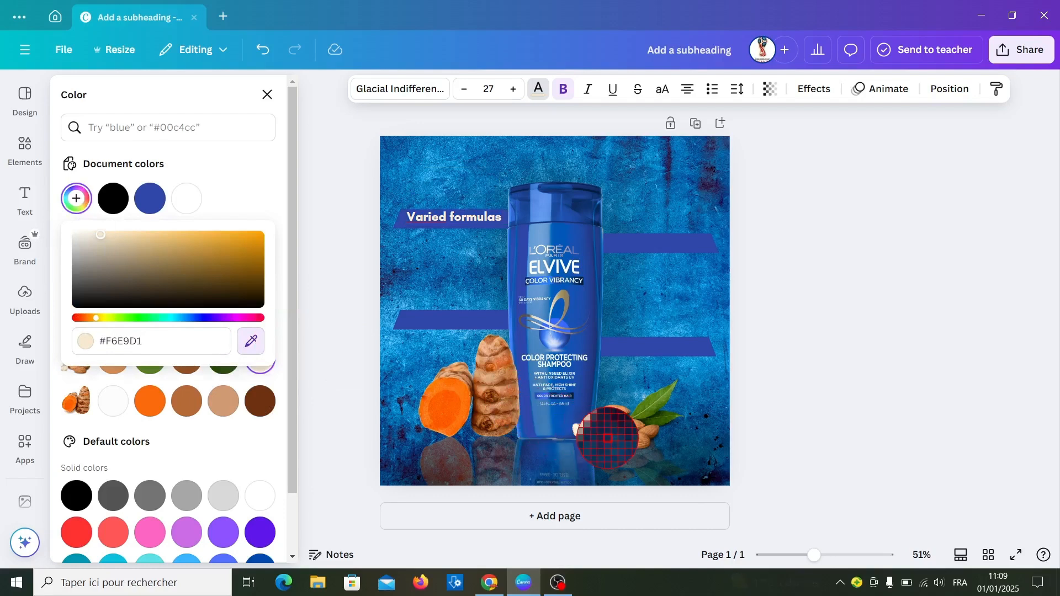
left_click(595, 434)
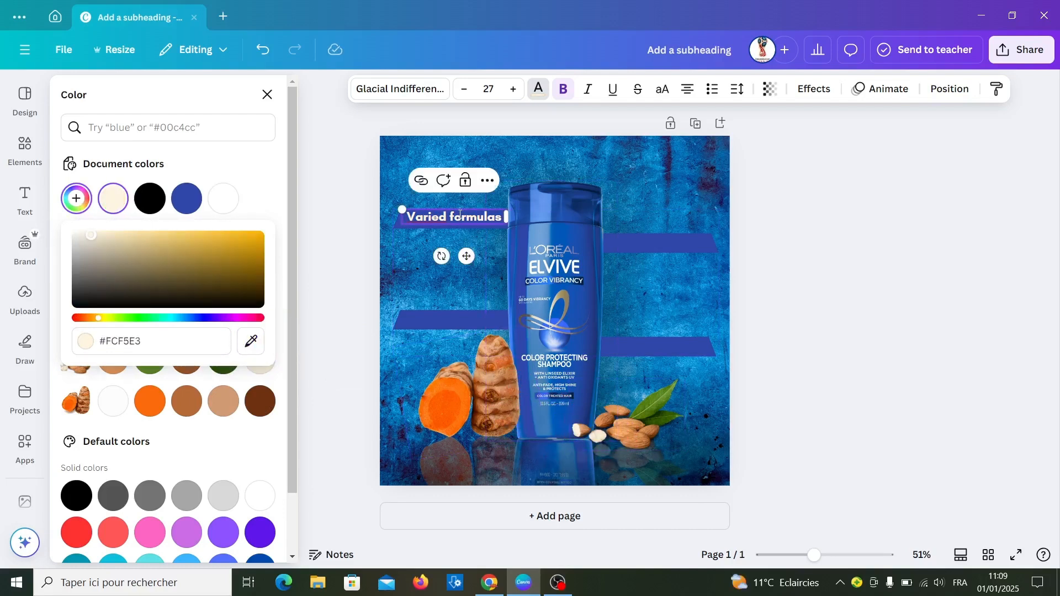
left_click(632, 166)
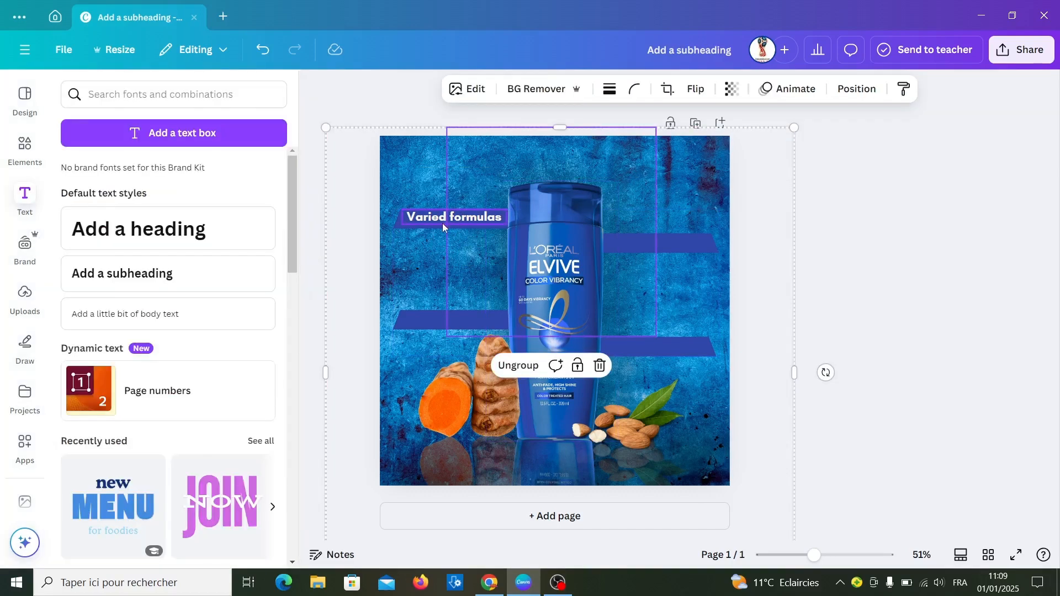
- Duplicate the "Varied formulas" text three times and place one copy on each of the other three banners
left_click(442, 220)
left_click(459, 187)
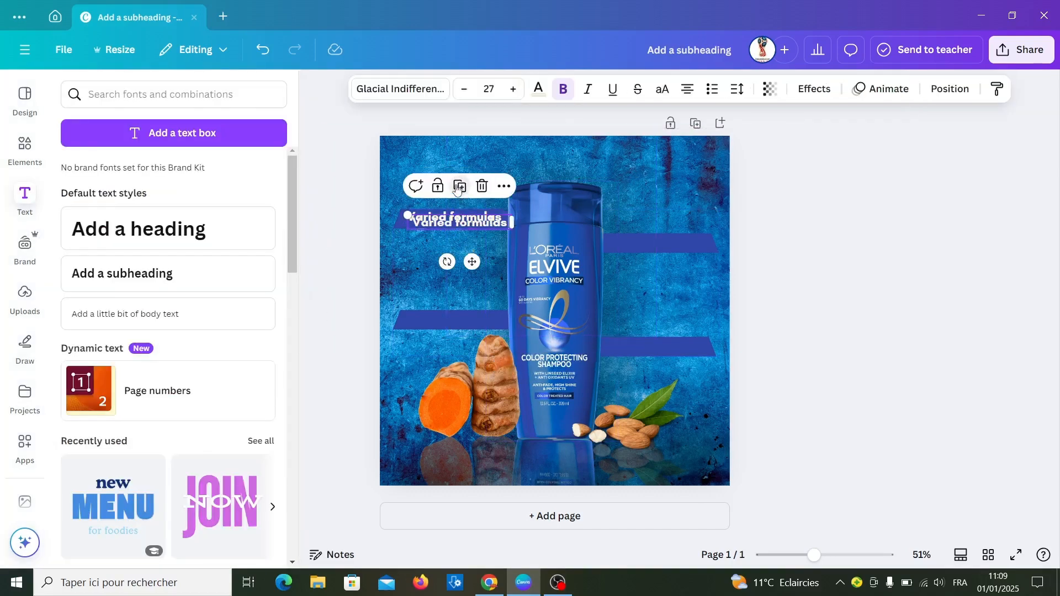
left_click_drag(472, 261, 461, 356)
left_click(450, 282)
left_click_drag(457, 457, 670, 279)
left_click(660, 308)
left_click(687, 242)
left_click(749, 246)
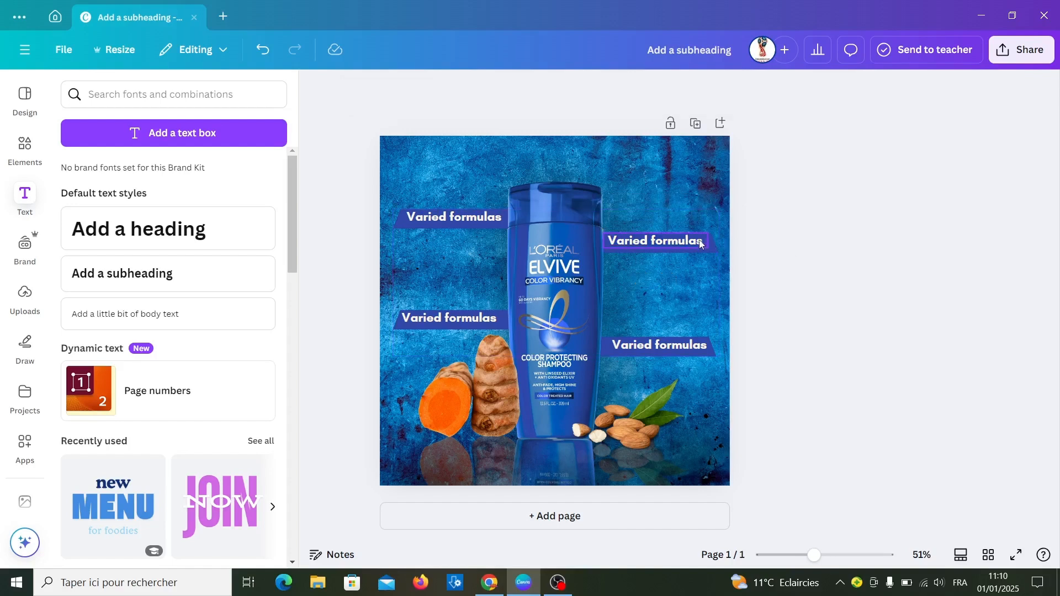
- Center the "Varied formulas" text on the upper-right banner and both left banners with small position adjustments
left_click_drag(704, 243, 699, 245)
left_click_drag(486, 321, 489, 322)
left_click(441, 224)
key("Down")
key("Down")
key("Down")
key("Down")
key("Down")
key("Down")
key("Down")
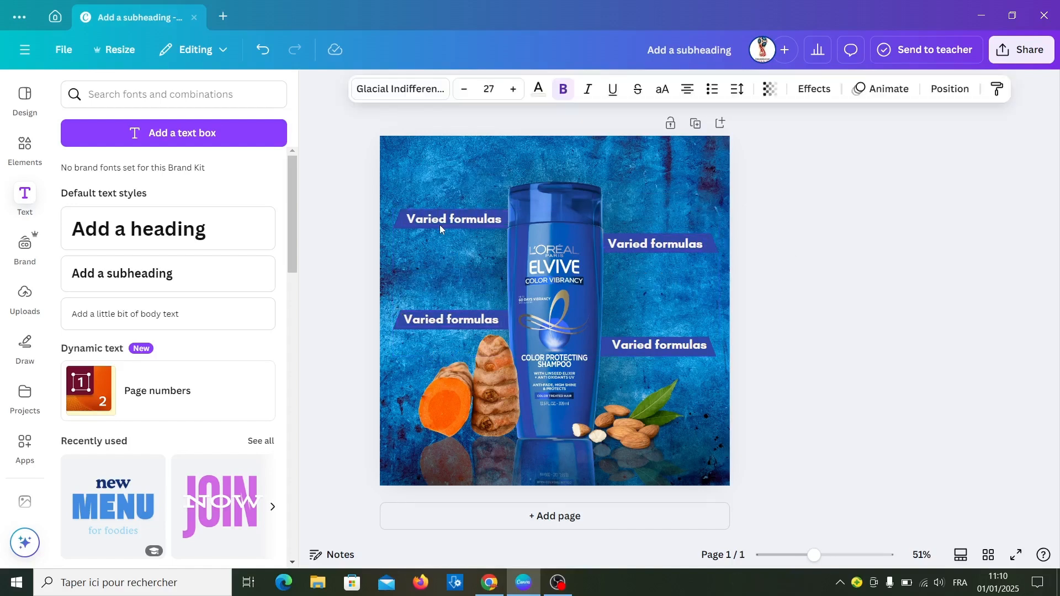
key("Left")
key("Left")
key("Left")
key("Left")
key("Left")
key("Left")
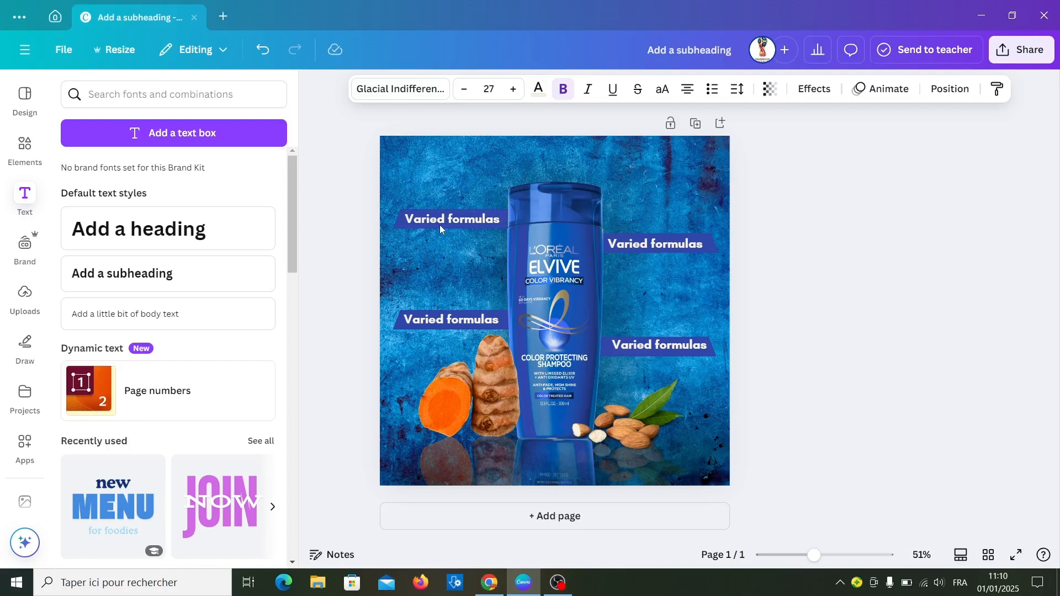
- Nudge the lower-right banner's text slightly left and down to center it on its banner
left_click(658, 346)
key("Left")
key("Left")
key("Left")
key("Left")
key("Left")
key("Left")
key("Left")
key("Left")
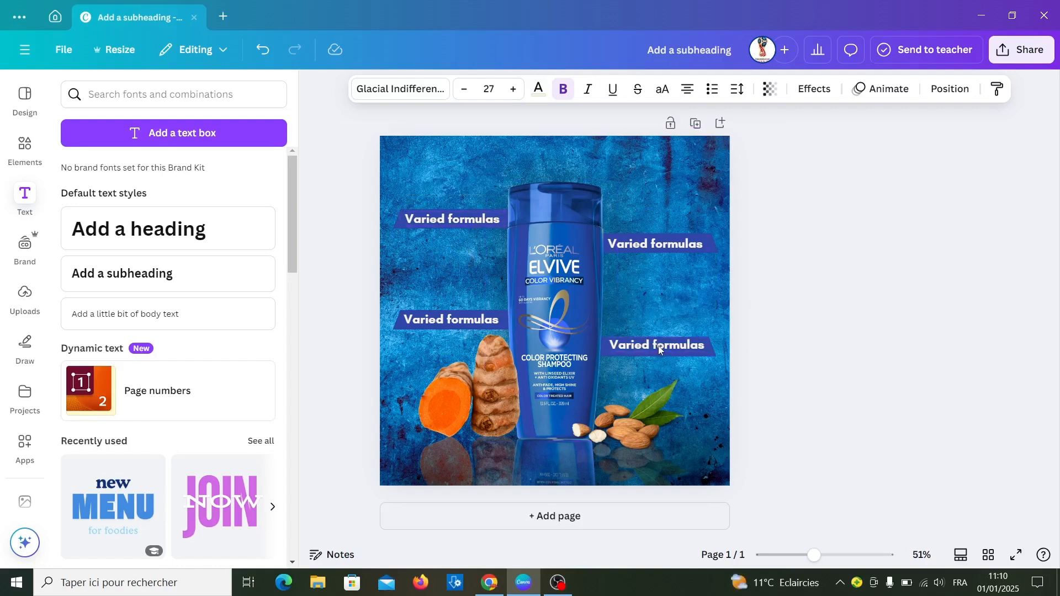
key("Down")
key("Down")
key("Down")
key("Down")
key("Down")
key("Down")
- Replace the upper-right banner's text with "Quality ingredients" and set its font size to 24
left_click(649, 243)
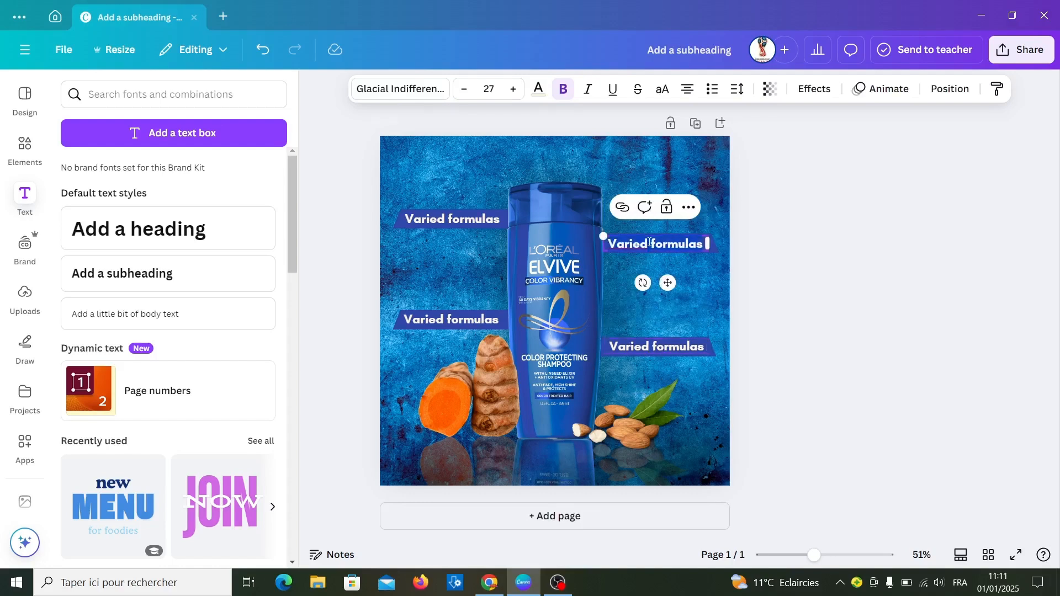
type("Quality ingredients")
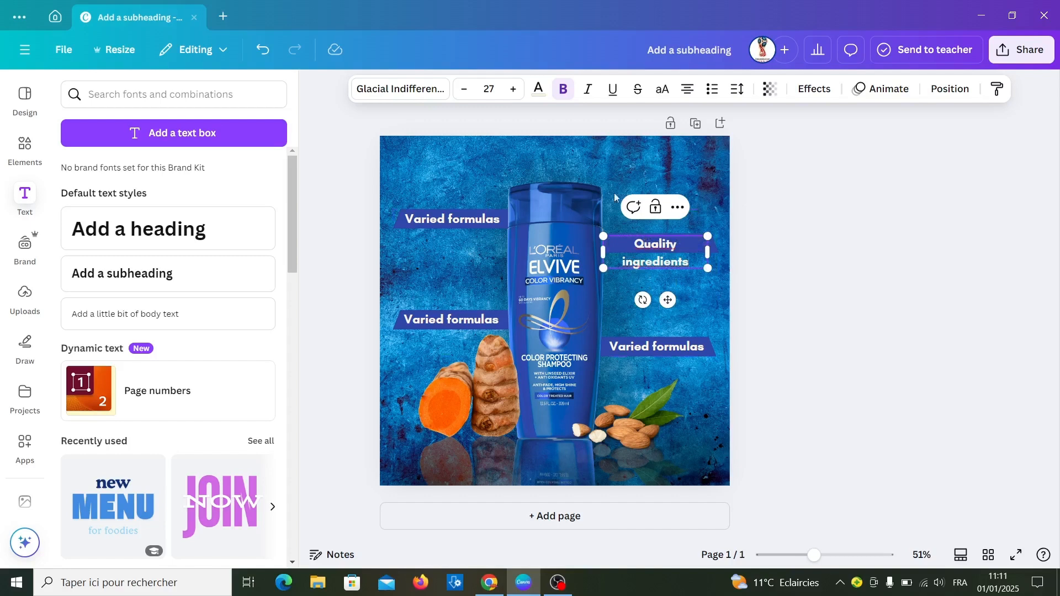
left_click(467, 97)
left_click(467, 98)
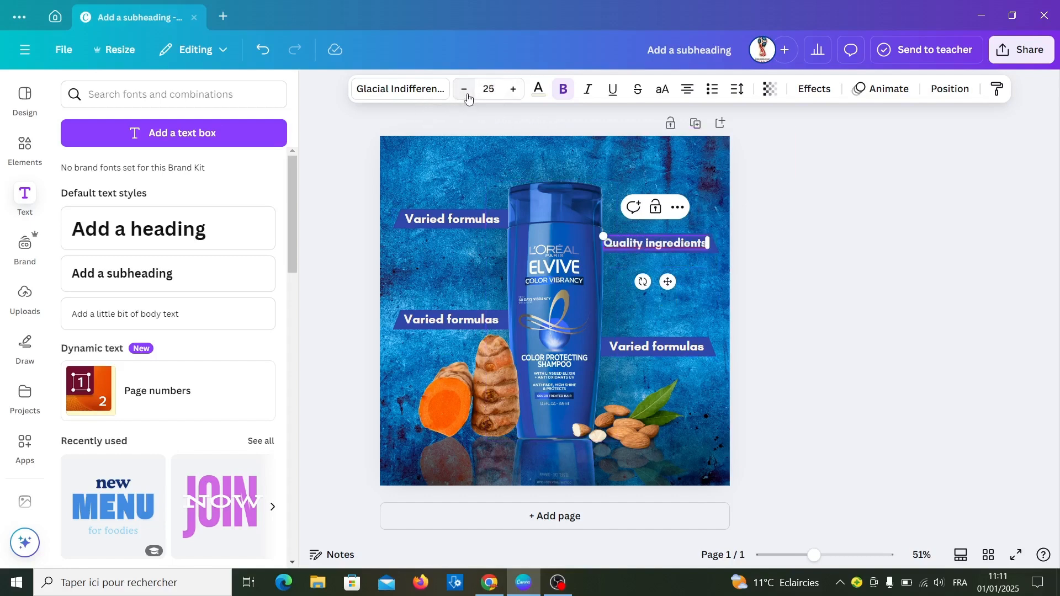
left_click(467, 97)
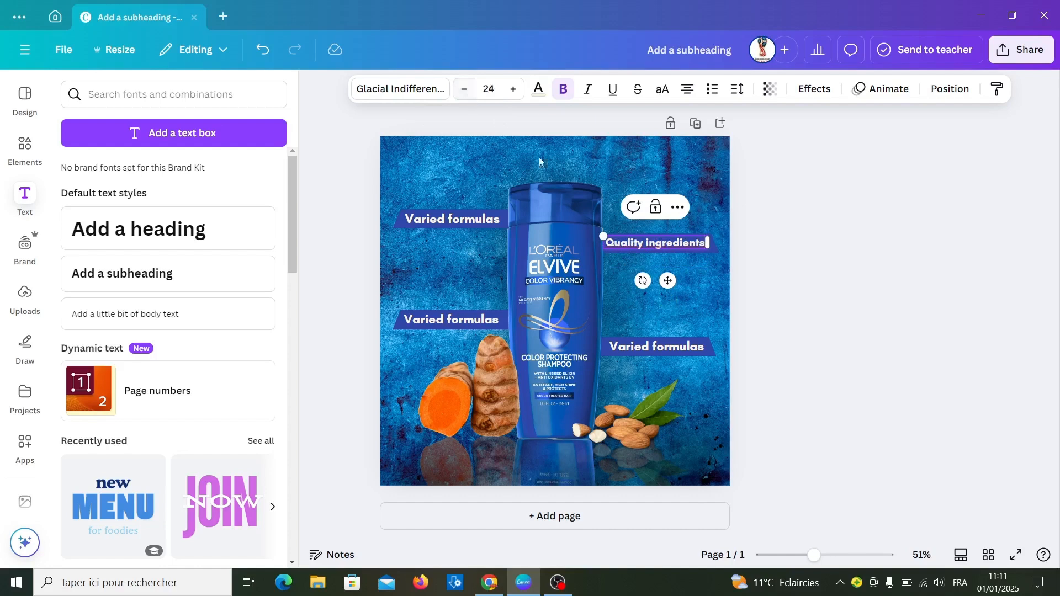
left_click(864, 275)
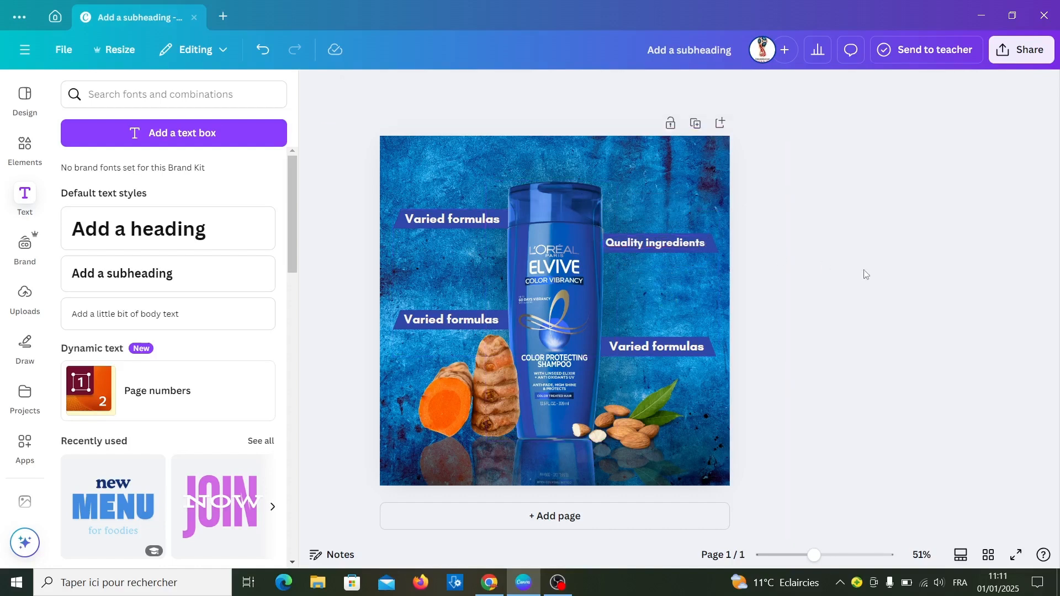
- Replace the lower-left banner's "Varied formulas" text with "Specific ranges"
left_click(673, 246)
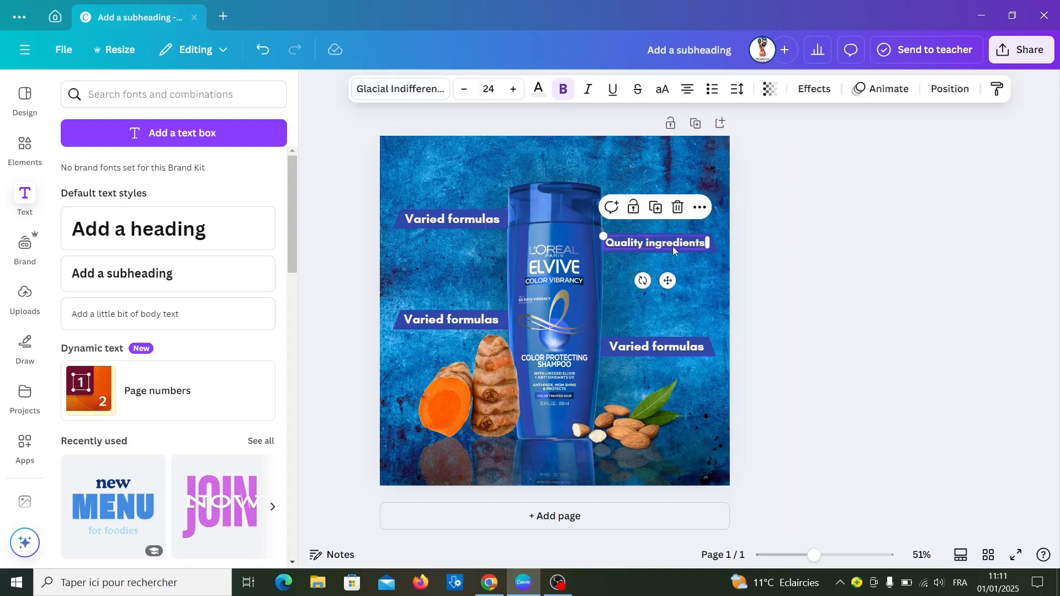
left_click(672, 246)
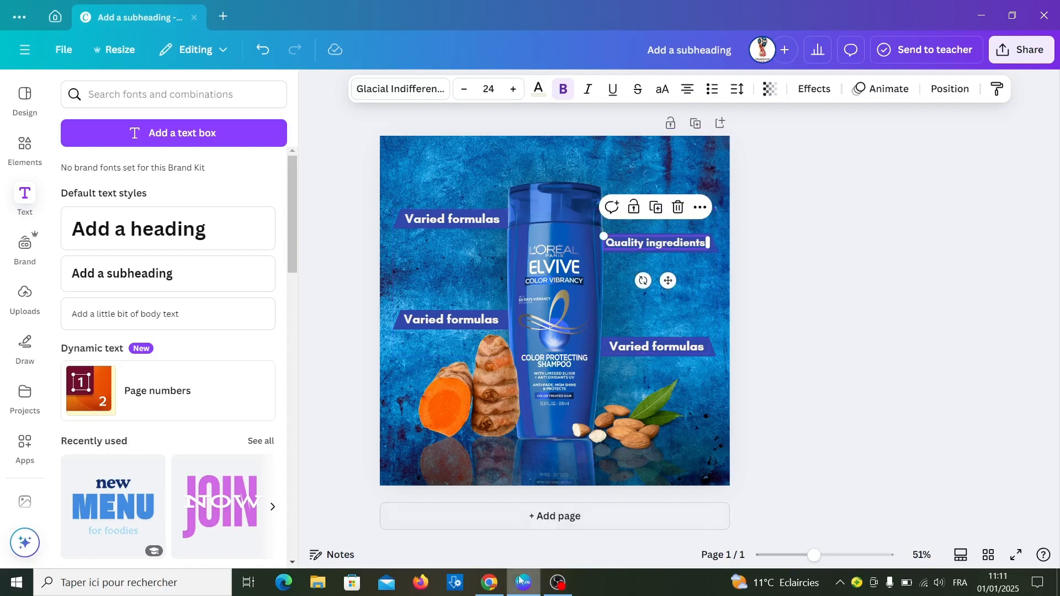
left_click(442, 324)
left_click(443, 323)
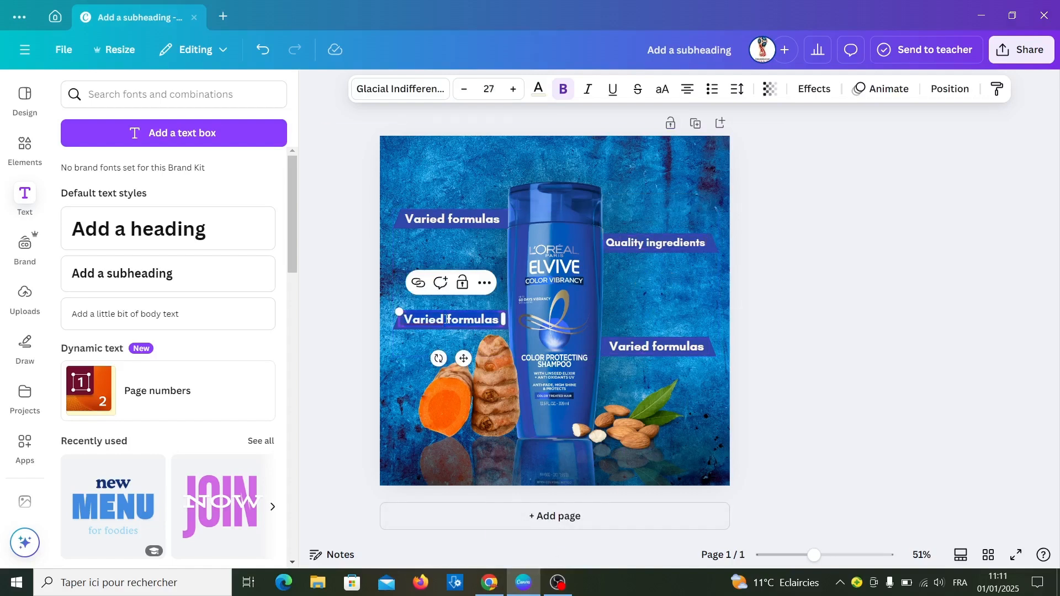
key("ctrl+a")
type("Specific ranges")
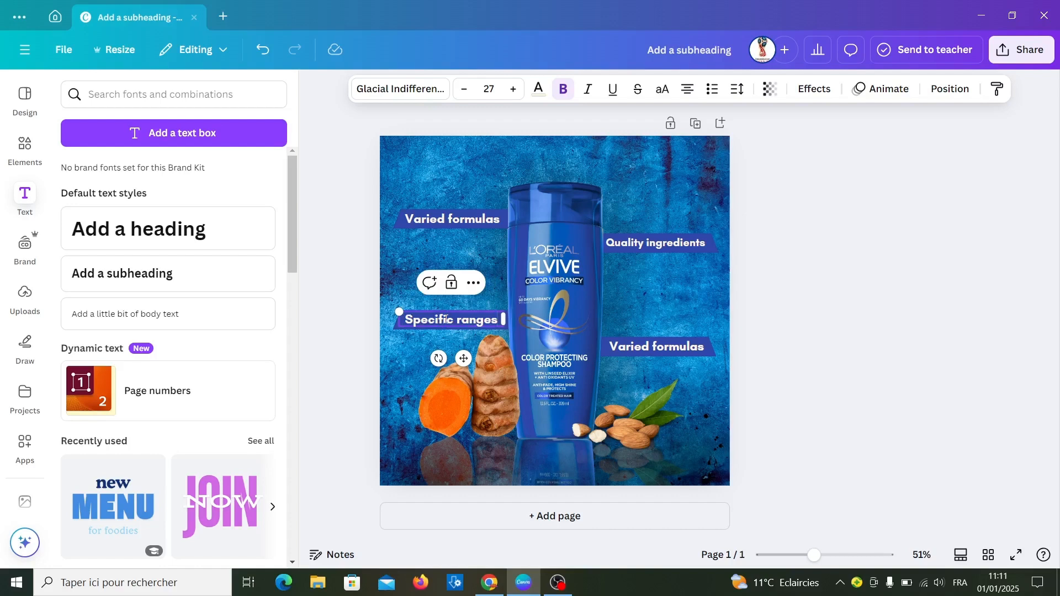
- Replace the lower-right banner's text with "Innovative technology" and set its font size to 22
left_click(629, 348)
left_click(629, 349)
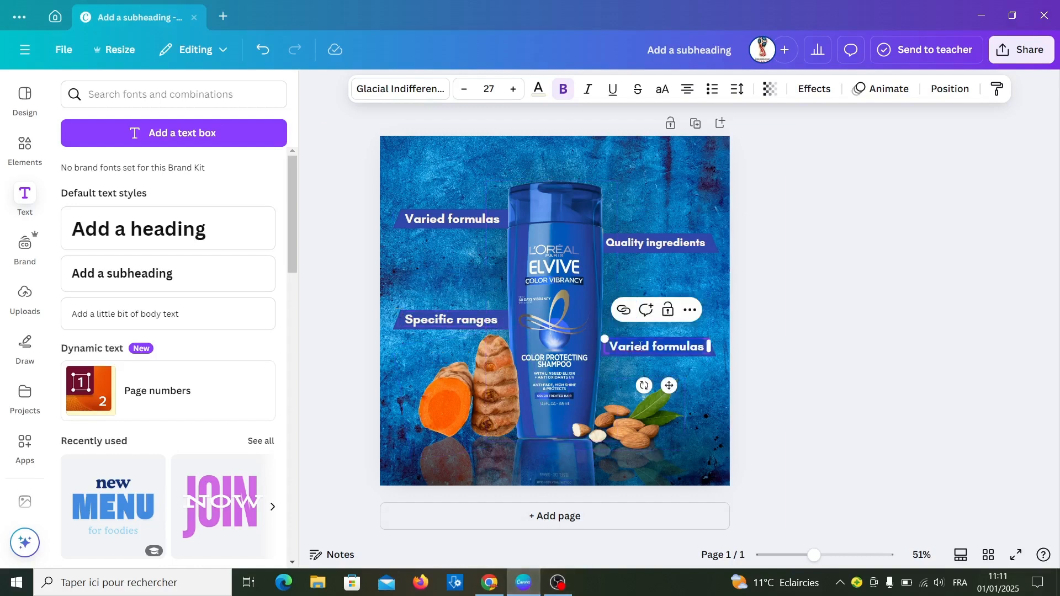
double_click(645, 346)
type("Innovative technology")
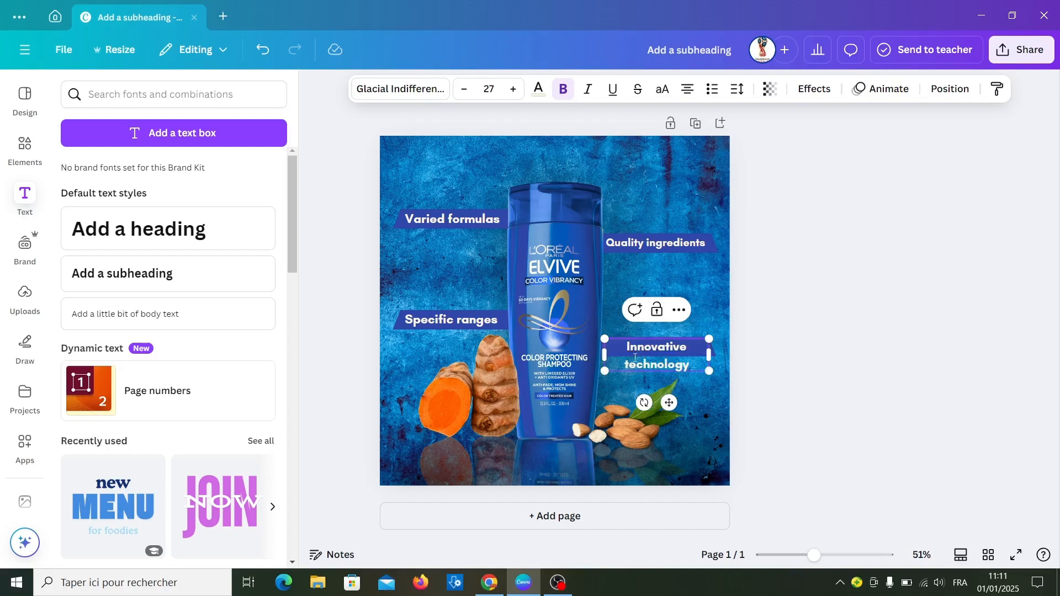
left_click(465, 88)
left_click(464, 89)
left_click(464, 89)
left_click(464, 89)
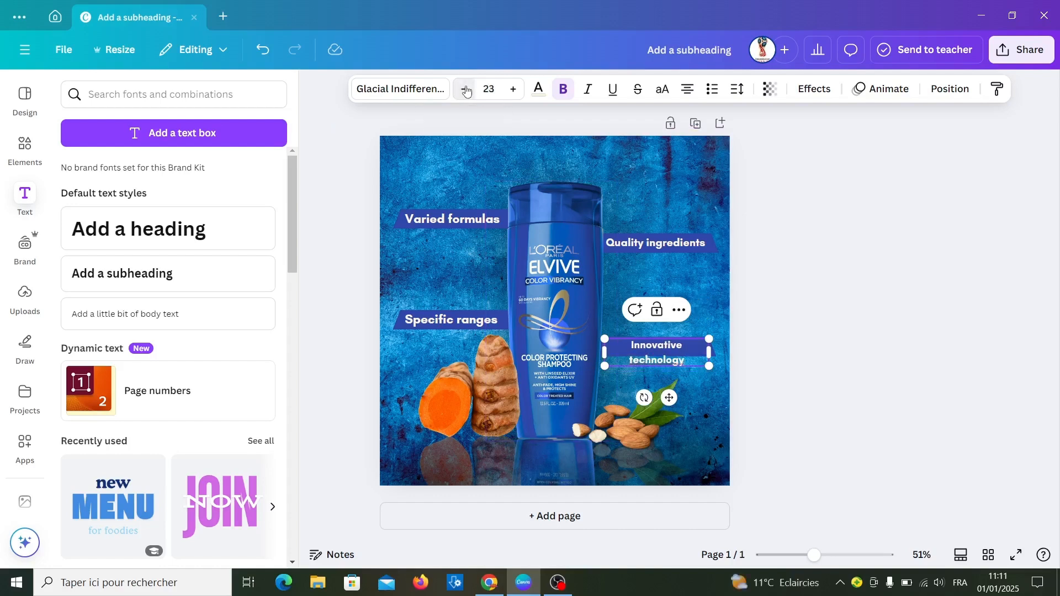
left_click(465, 89)
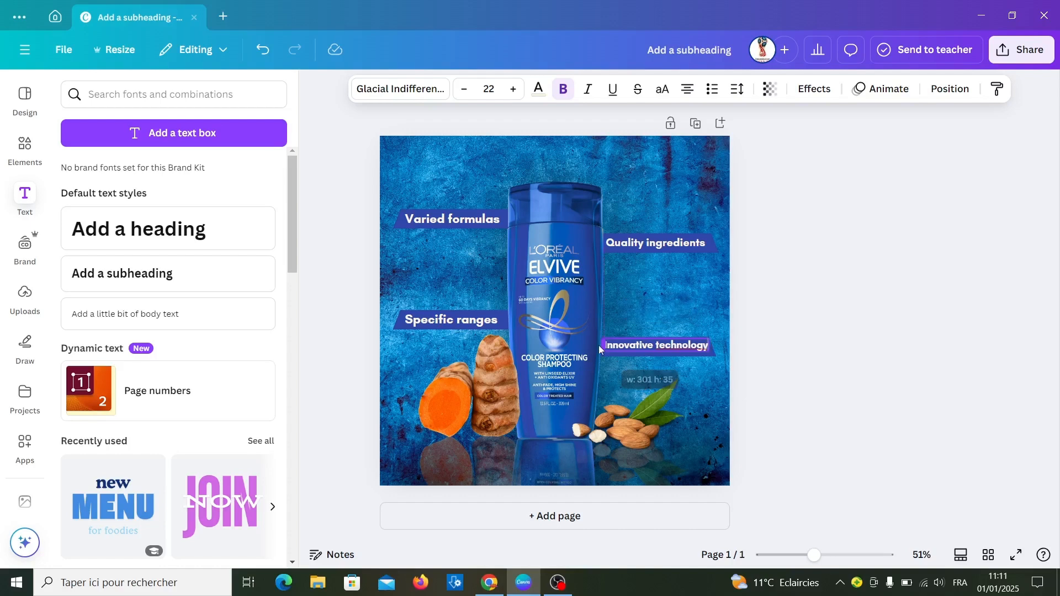
- Shift the lower-right banner and its text slightly to the right beside the bottle
left_click(717, 351)
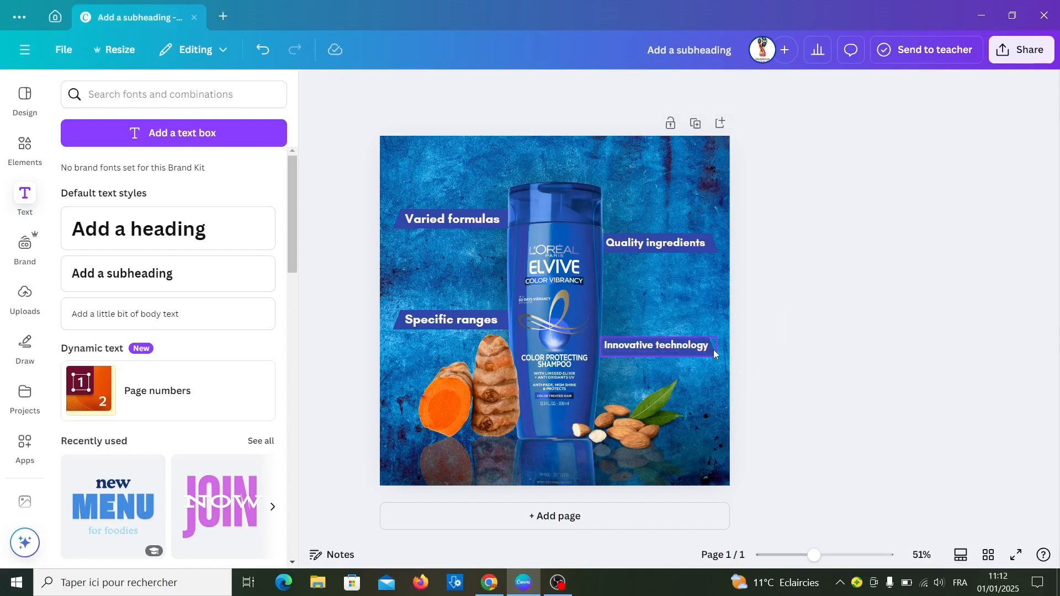
left_click(714, 351)
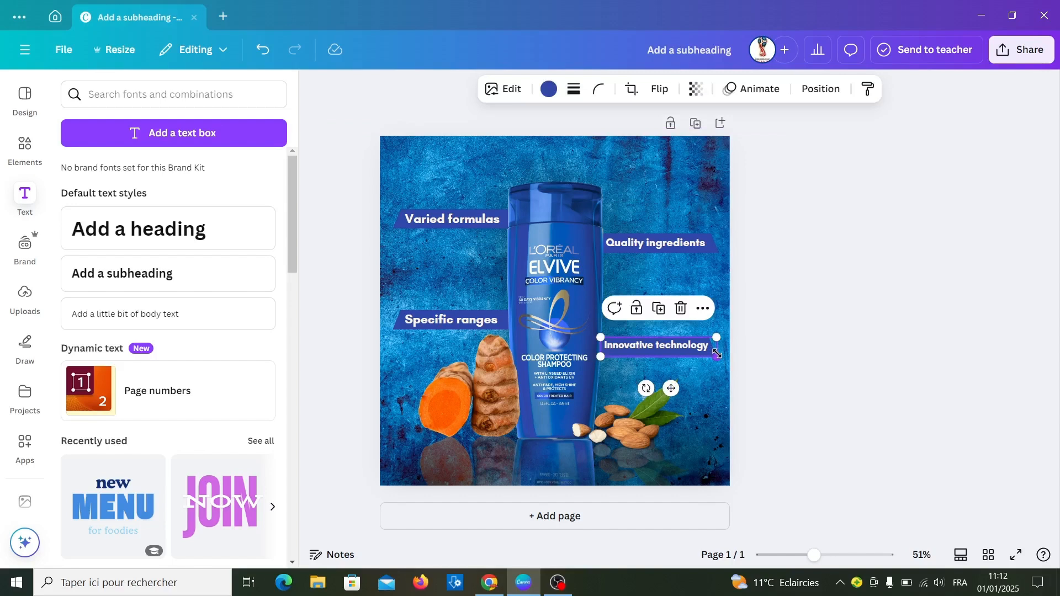
left_click_drag(720, 354, 705, 352)
- Try font size 24 on the "Innovative technology" text and restore it to 22
left_click(698, 348)
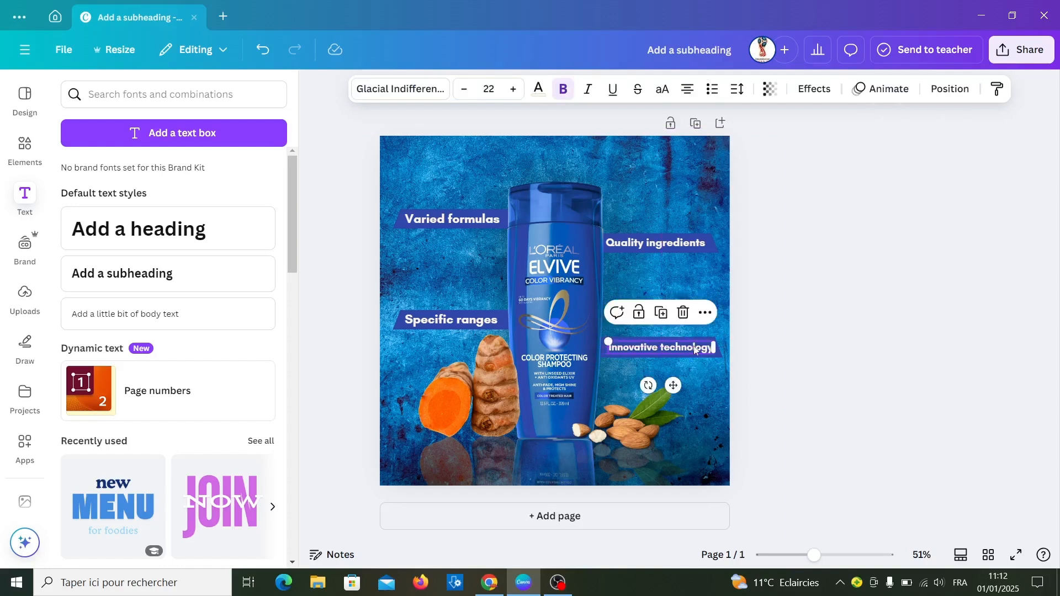
left_click(513, 89)
left_click(513, 89)
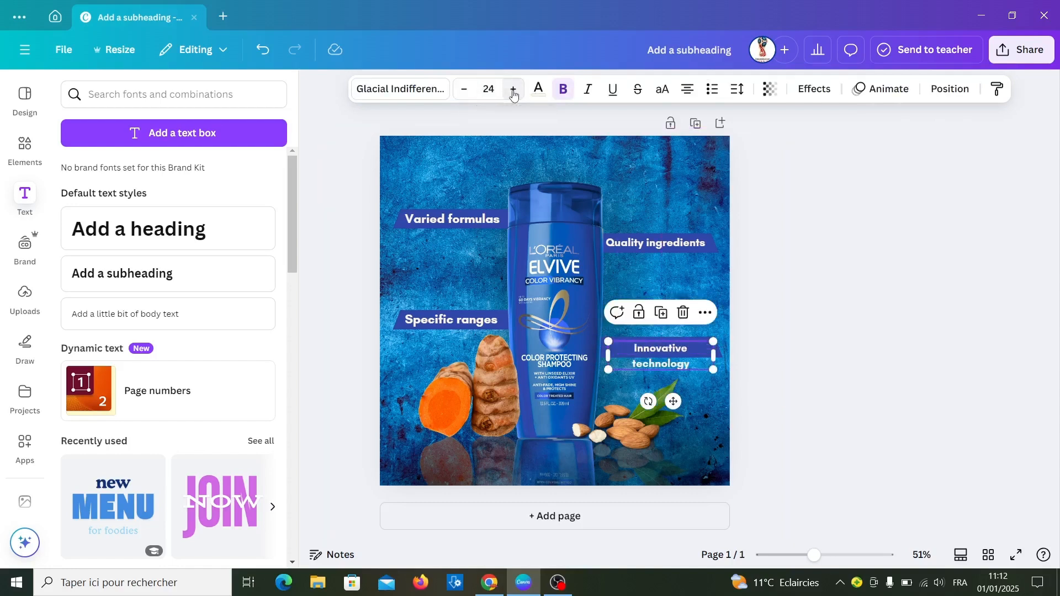
left_click(465, 90)
left_click(465, 90)
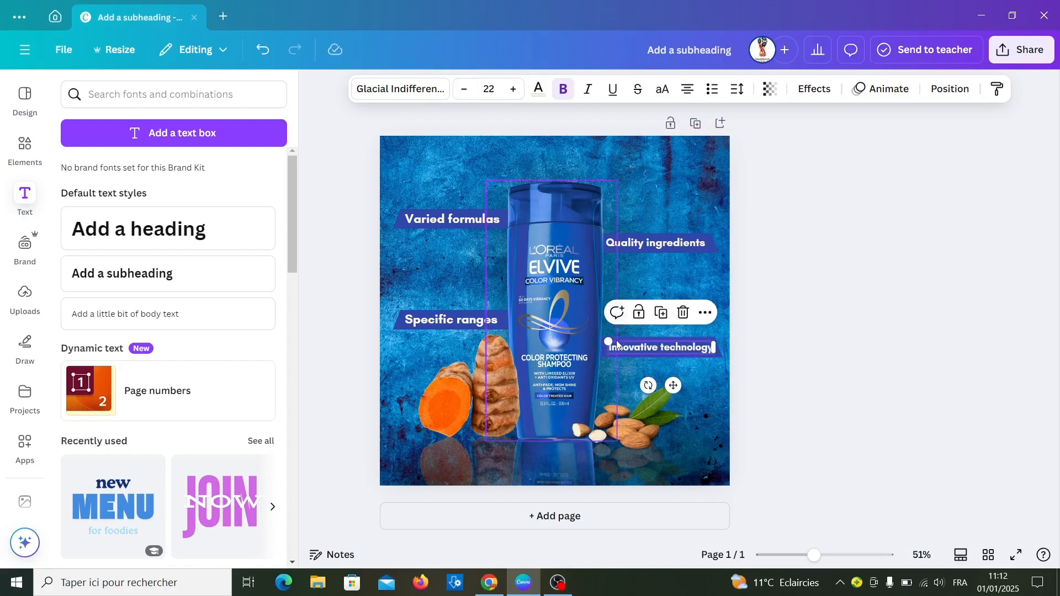
- Set the font size of the upper-left banner's "Varied formulas" text to 25
left_click(456, 220)
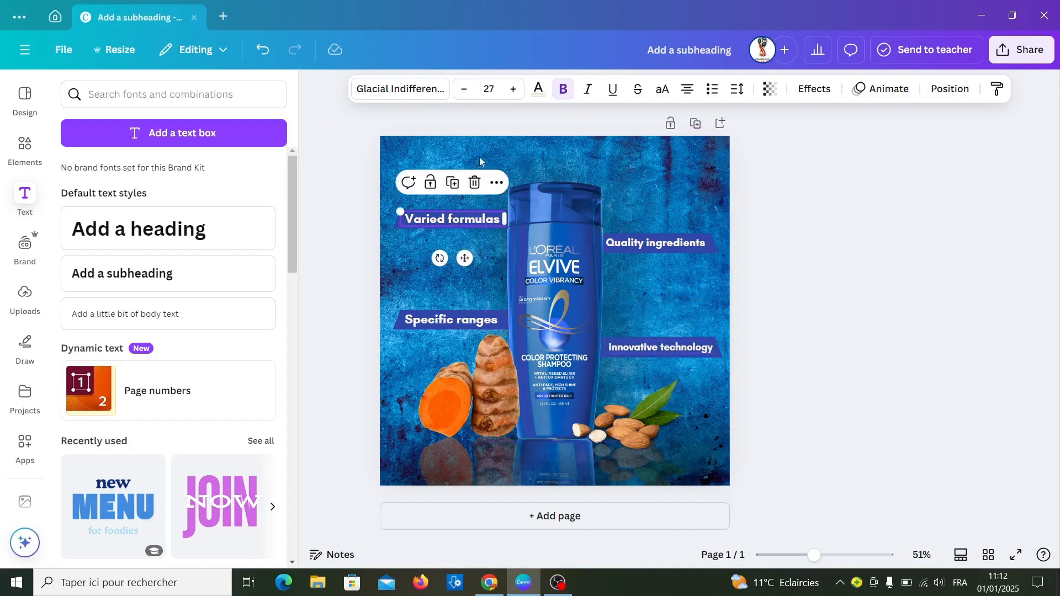
left_click(467, 89)
left_click(467, 88)
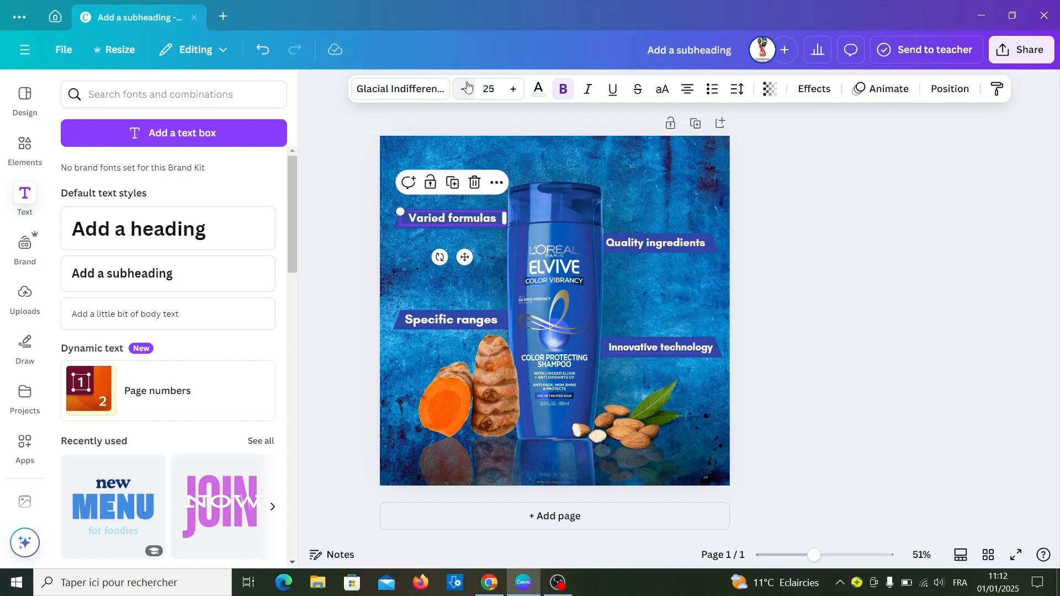
left_click(833, 345)
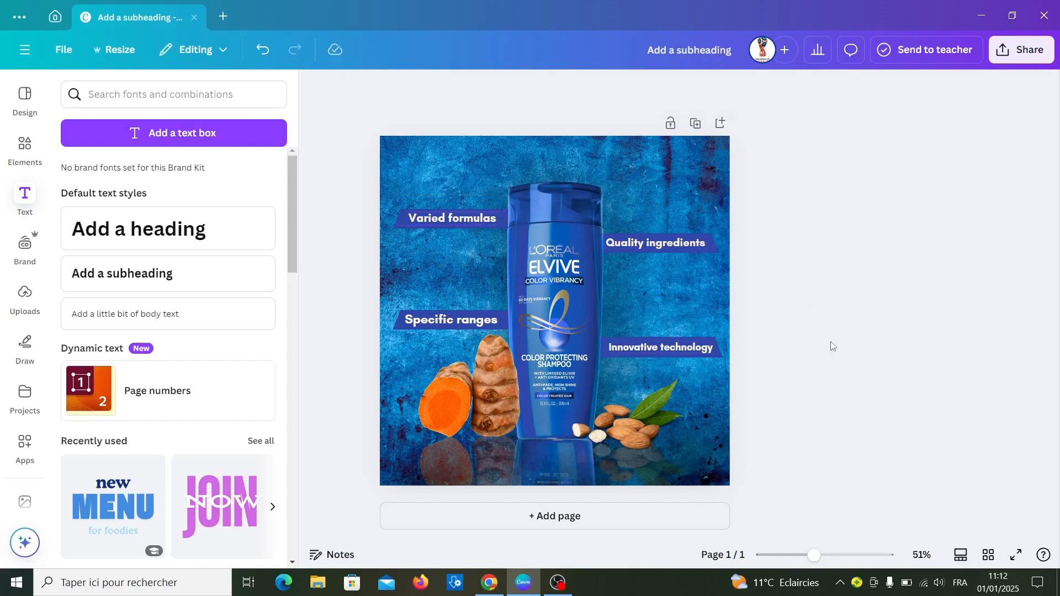
- Add the recently used dark line shadow graphic, shrink it to banner width and place it beneath the lower-left banner
left_click(25, 145)
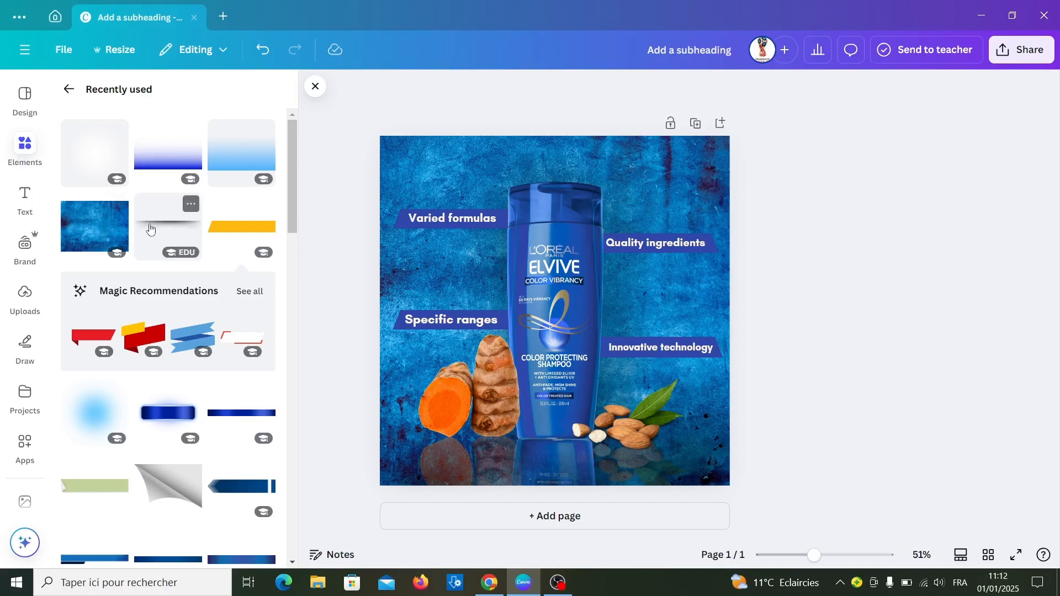
left_click(152, 228)
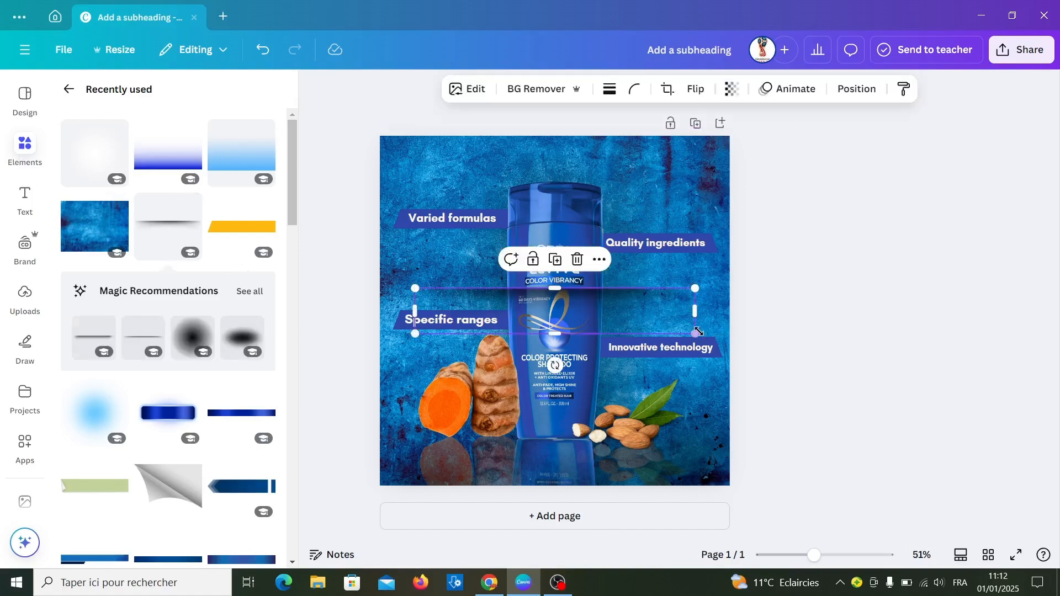
left_click_drag(696, 334, 474, 334)
left_click(679, 370)
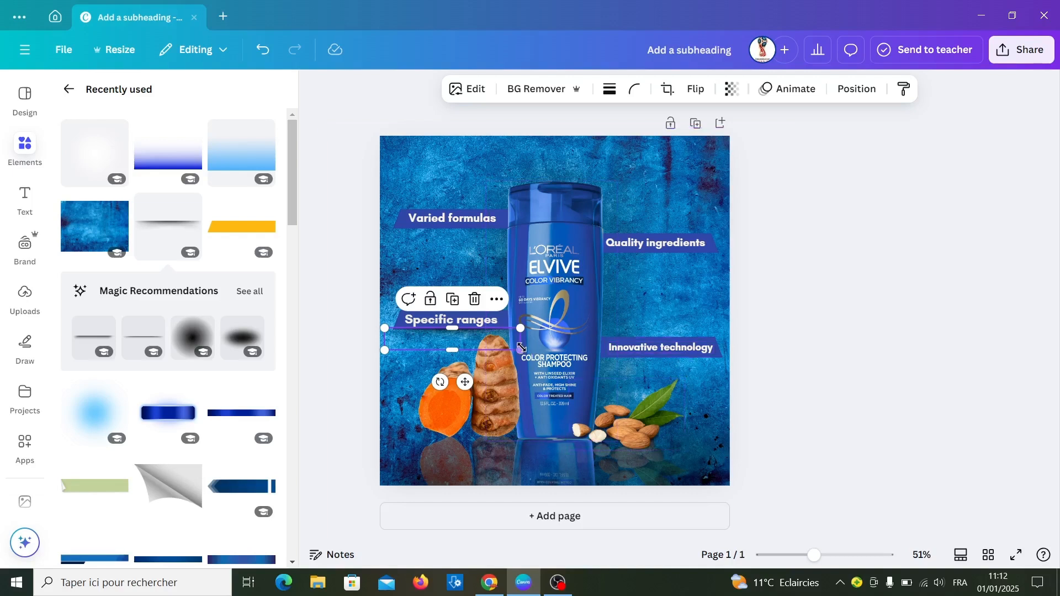
left_click_drag(519, 347, 510, 345)
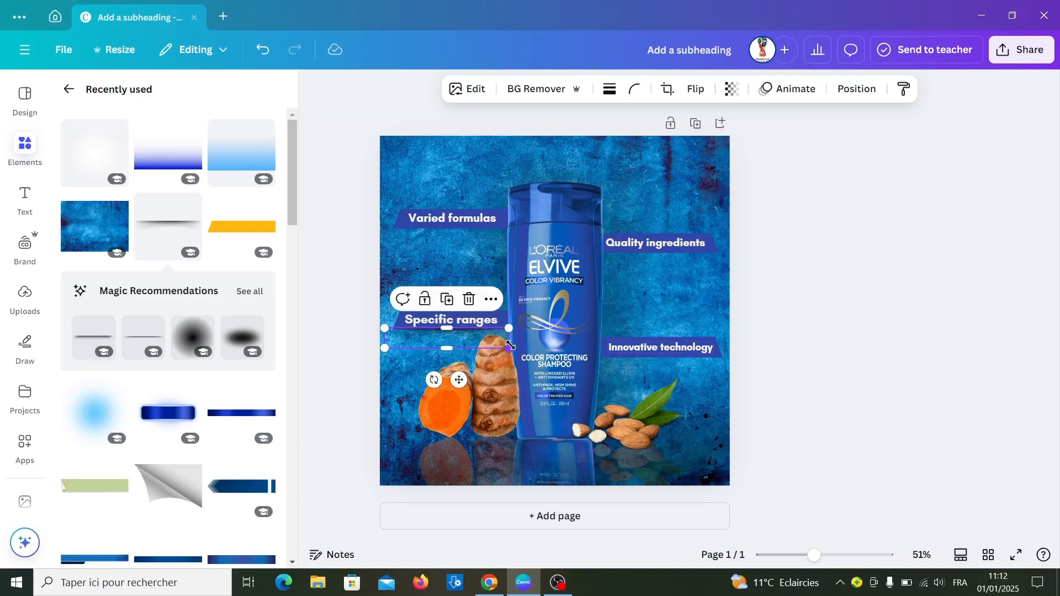
- Duplicate the line shadow and place the copies beneath the other banners
left_click(444, 302)
left_click_drag(465, 344, 458, 238)
key("ctrl+d")
left_click_drag(481, 145, 691, 365)
key("ctrl+d")
key("ctrl+d")
- Place upside-down duplicates of the line shadow along the top edges of the banners on both sides of the bottle
left_click_drag(656, 510, 645, 370)
left_click(656, 287)
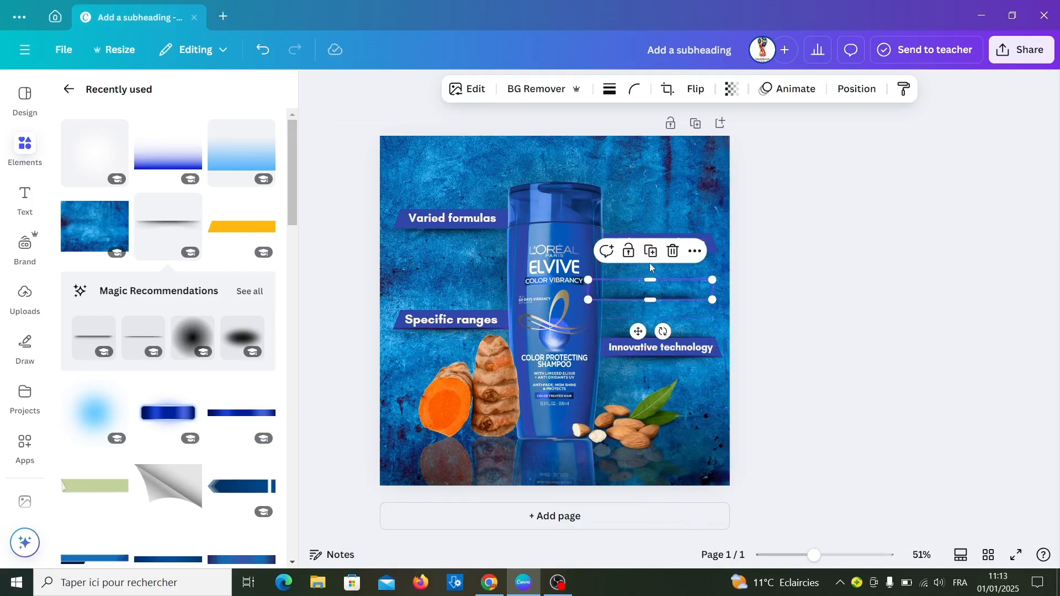
left_click_drag(639, 332, 644, 268)
left_click(658, 188)
left_click_drag(687, 234, 485, 238)
left_click_drag(441, 329, 442, 338)
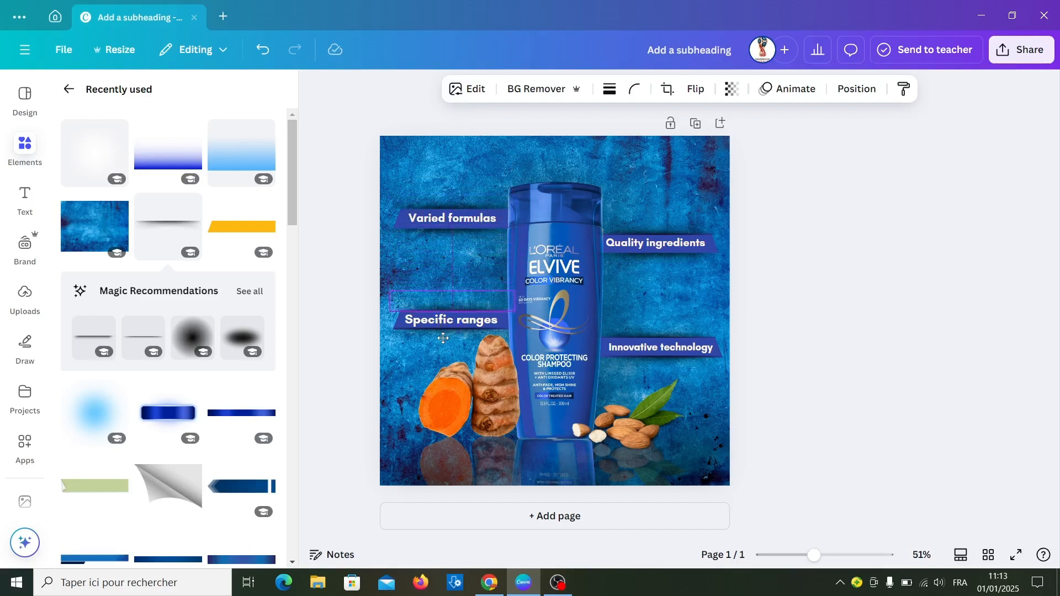
left_click(796, 308)
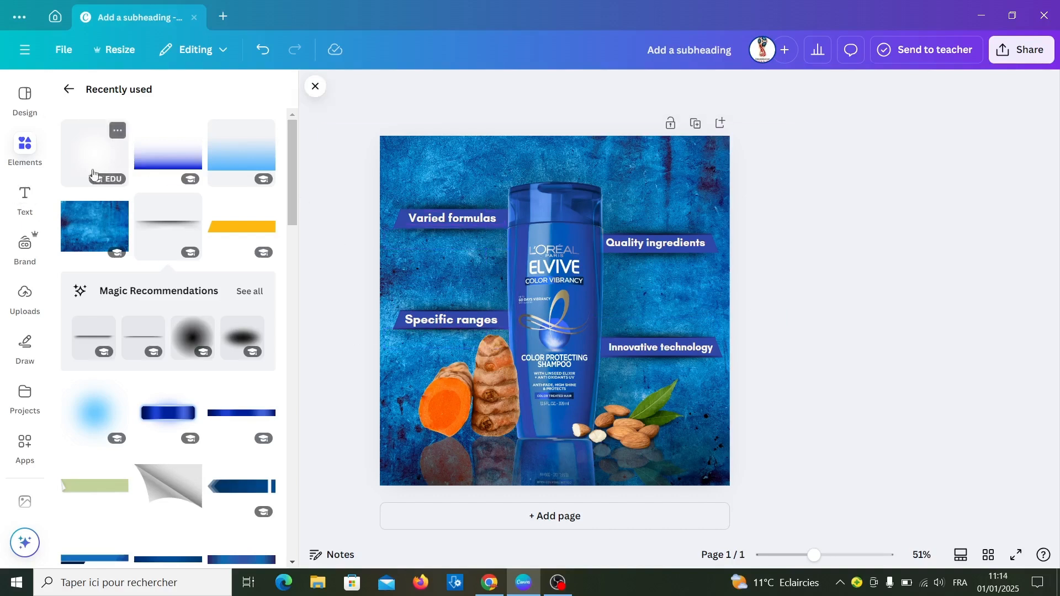
- Add a heading reading "L'OREAL" and place it centered above the bottle at the top of the design
left_click(31, 191)
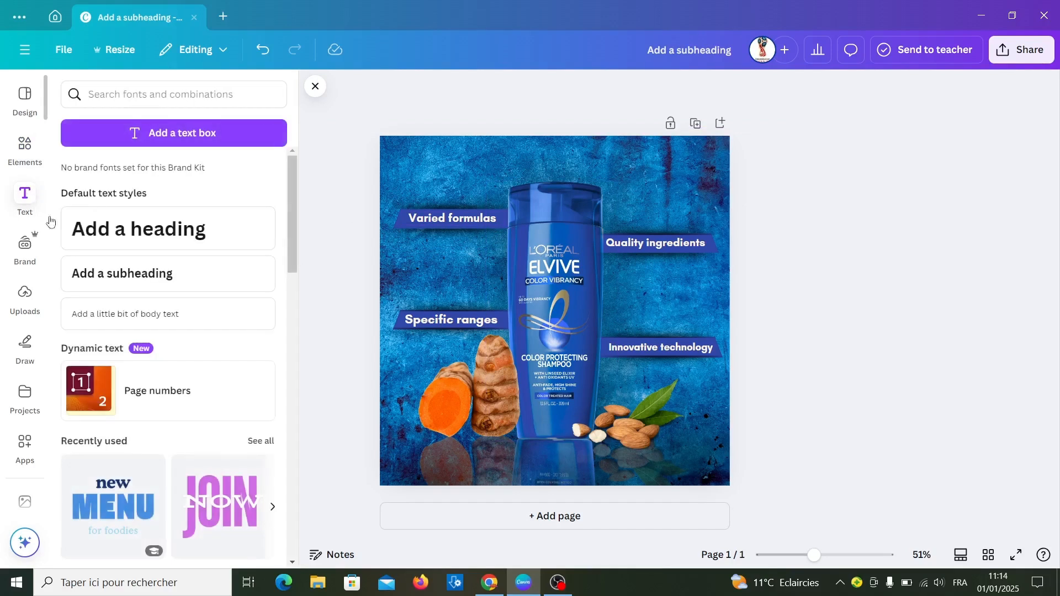
left_click(151, 243)
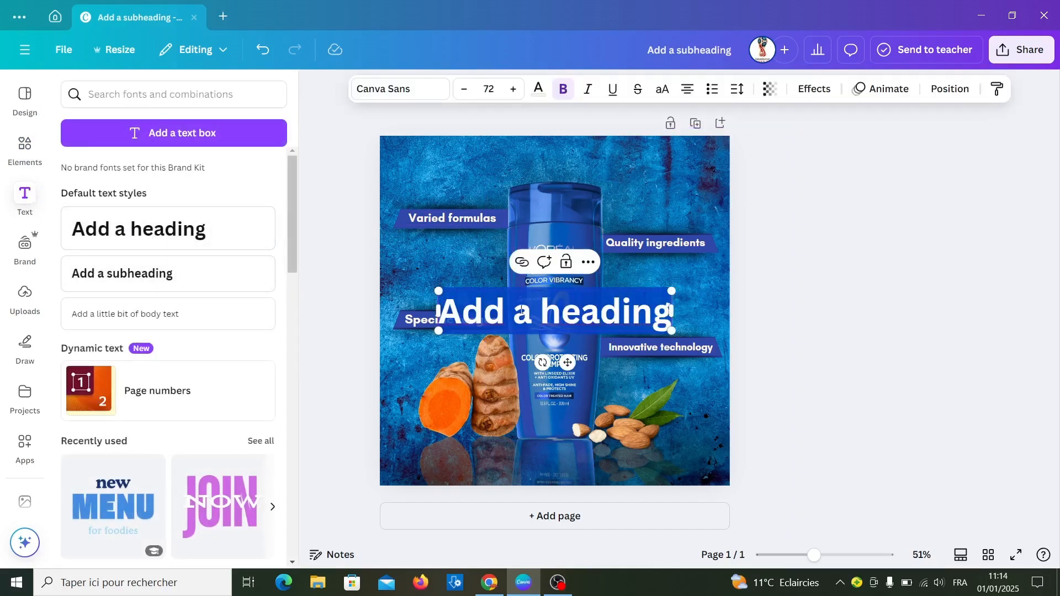
type("L'ORE")
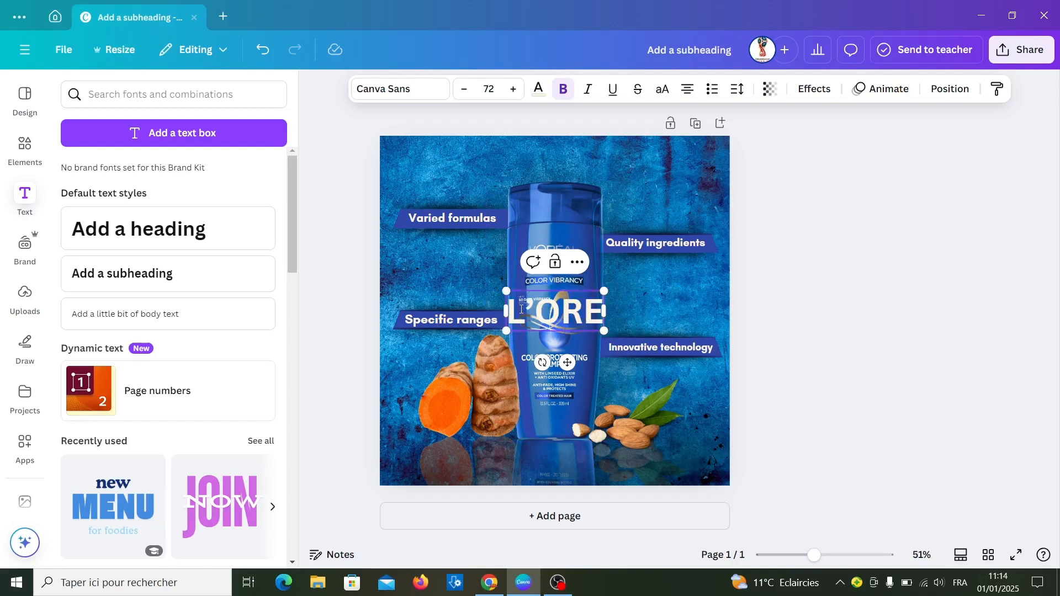
type("AL")
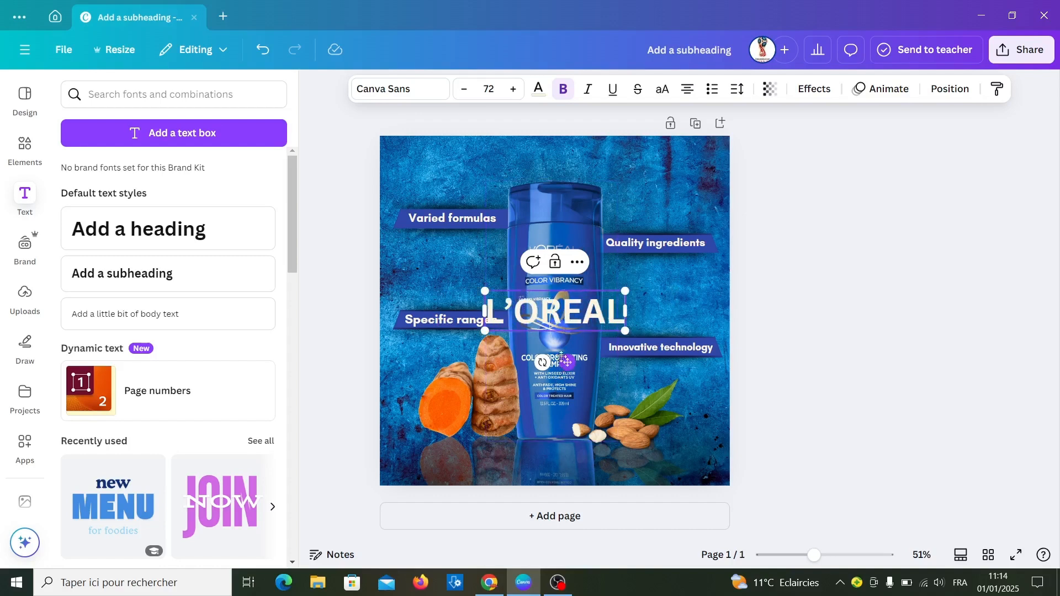
left_click_drag(564, 364, 564, 217)
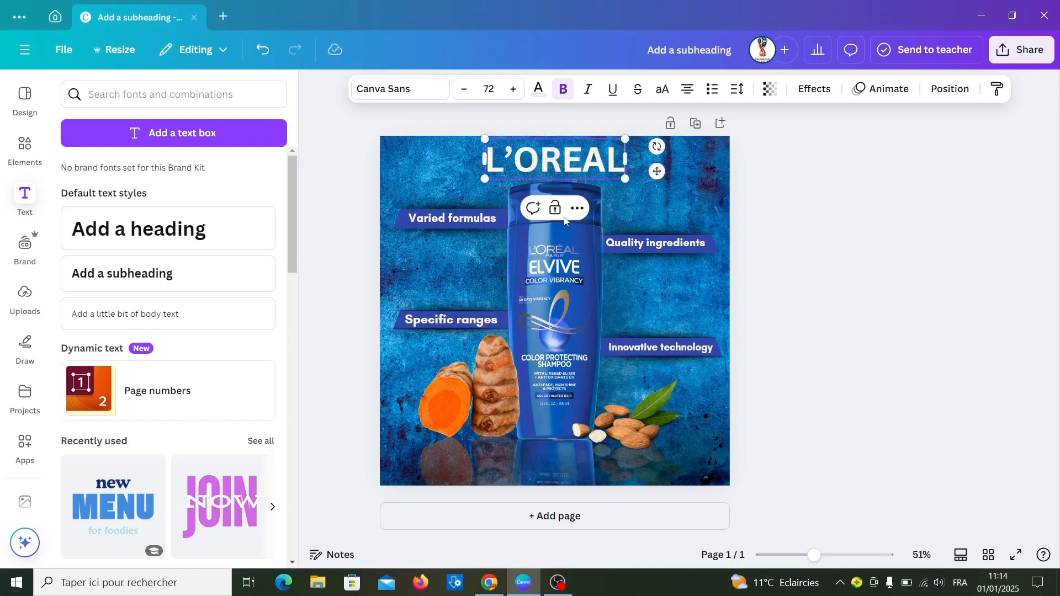
- Change the "L'OREAL" heading's font to Cinzel Decorative
double_click(516, 140)
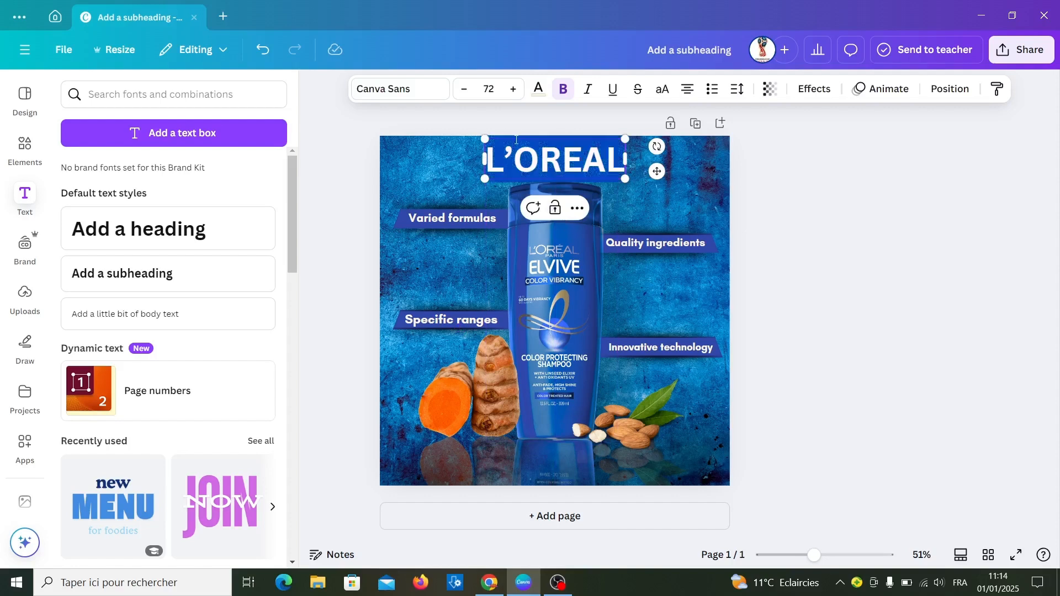
left_click(396, 94)
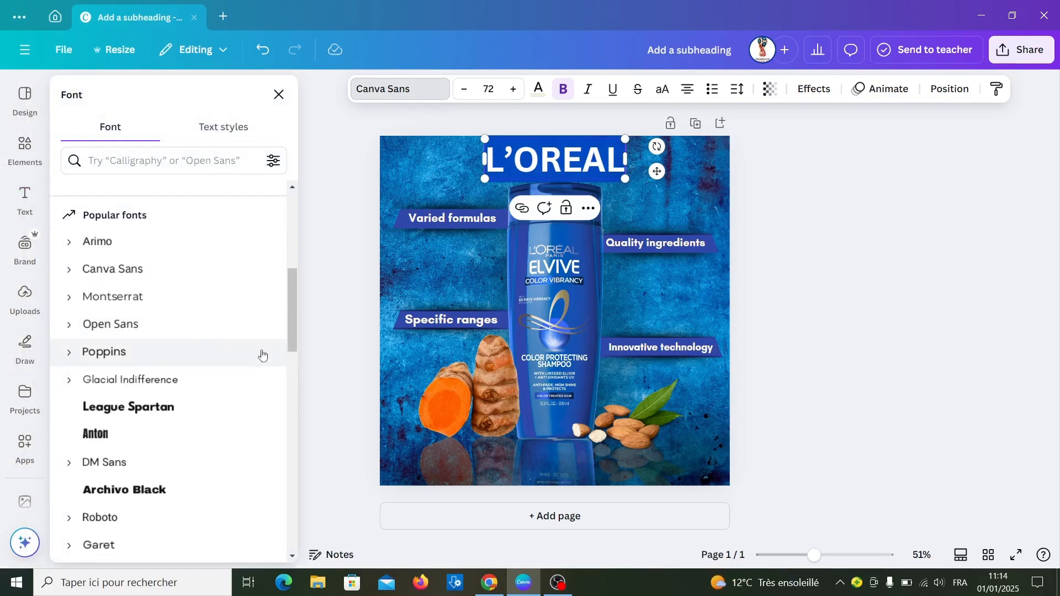
left_click_drag(294, 315, 308, 448)
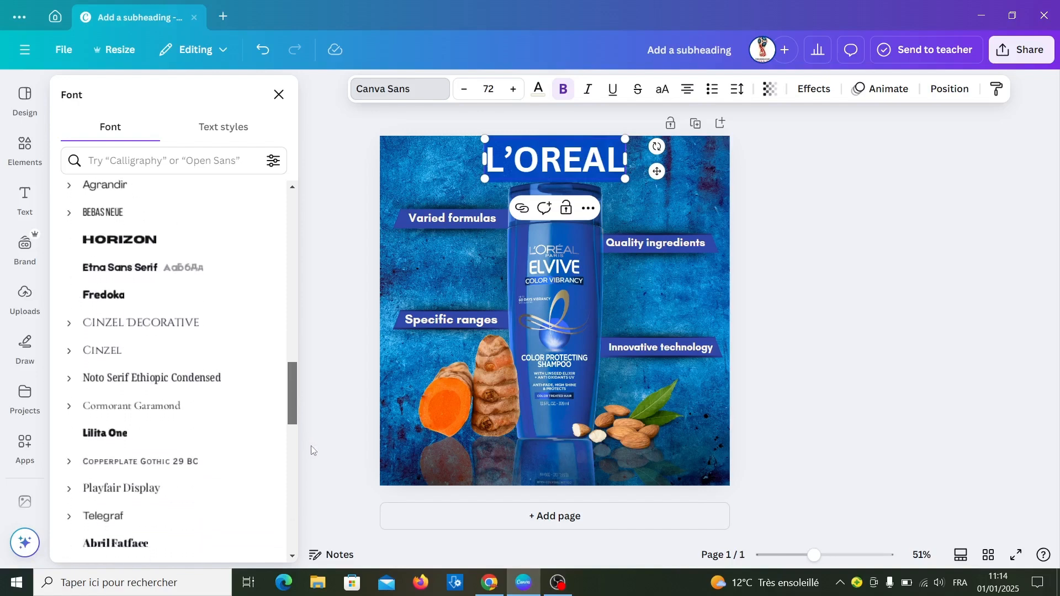
left_click(103, 323)
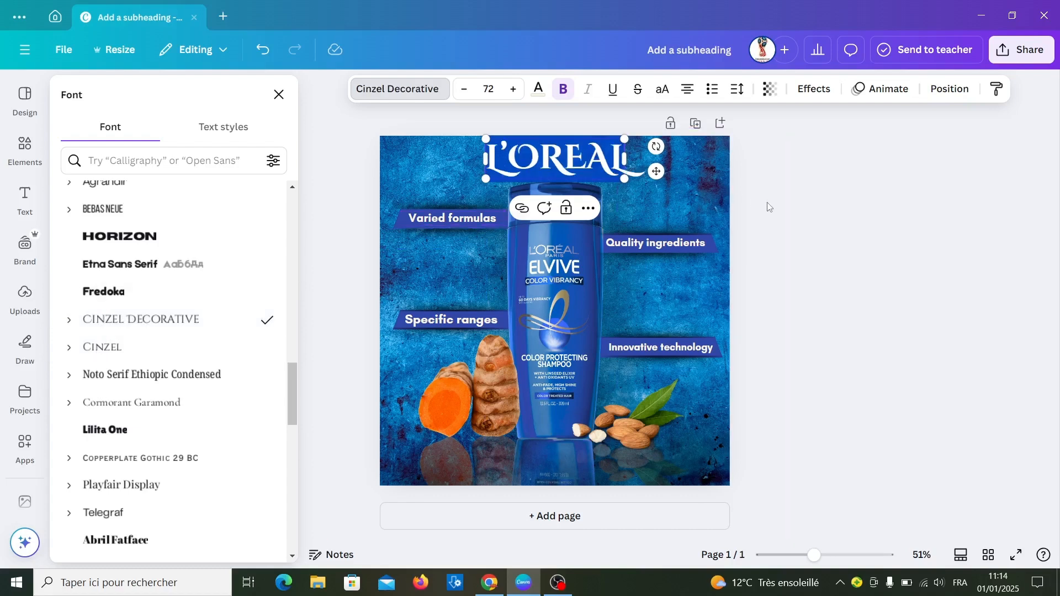
key("Escape")
key("Escape")
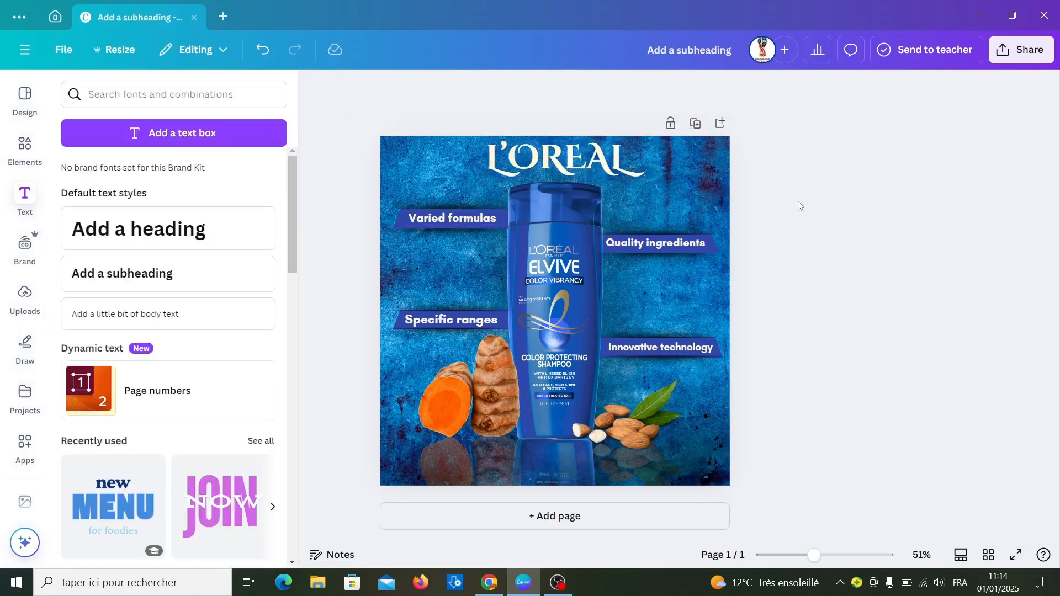
- Change the "L'OREAL" heading's text color to white
left_click(571, 168)
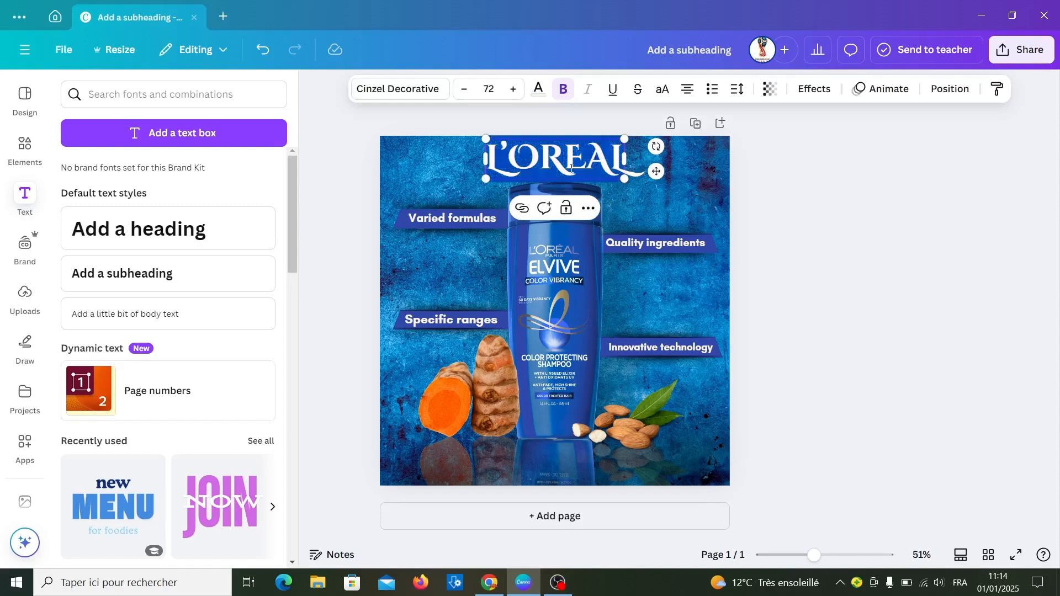
left_click(536, 93)
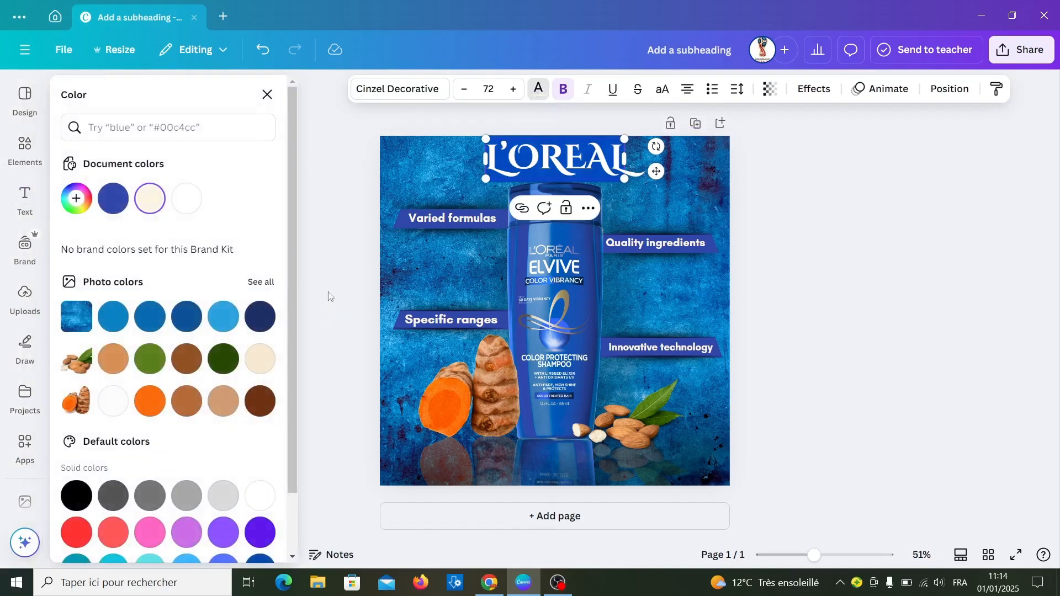
left_click(260, 495)
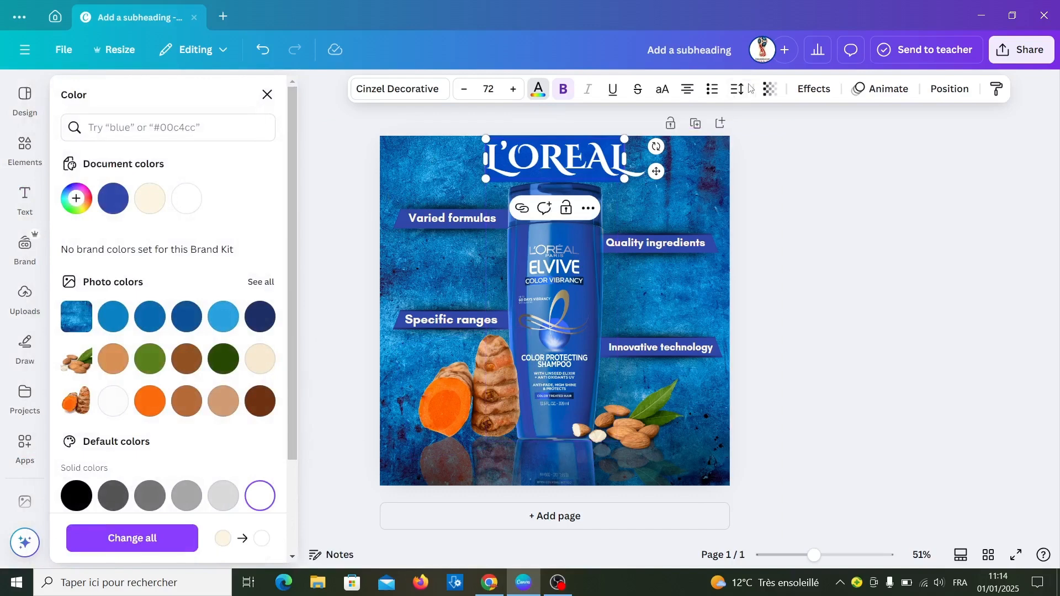
- Give the "L'OREAL" heading an Outline effect in orange #FD5800, sampled from the cut turmeric root
left_click(813, 89)
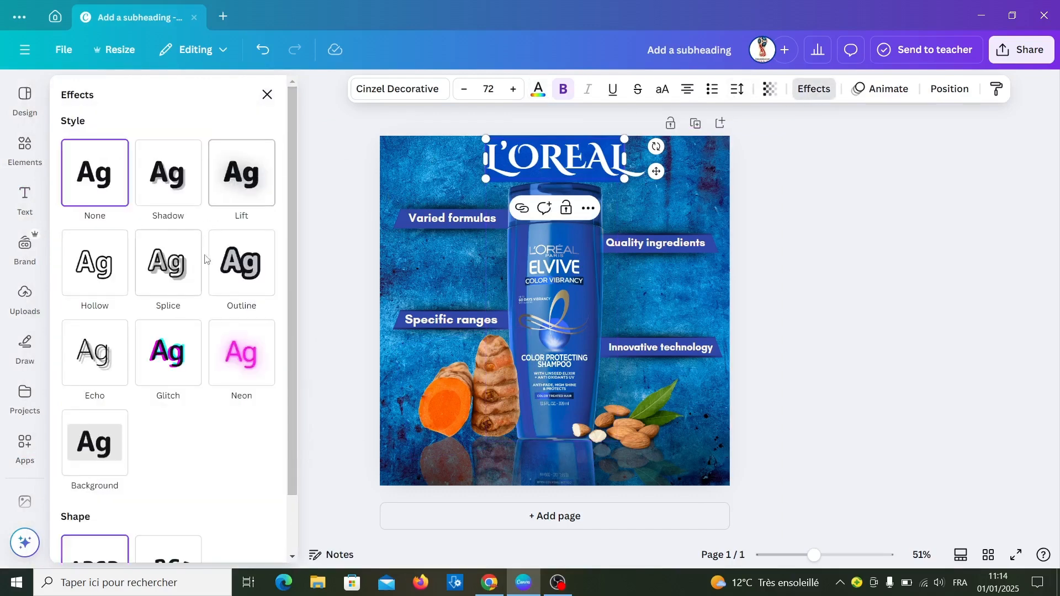
left_click(241, 263)
left_click(265, 384)
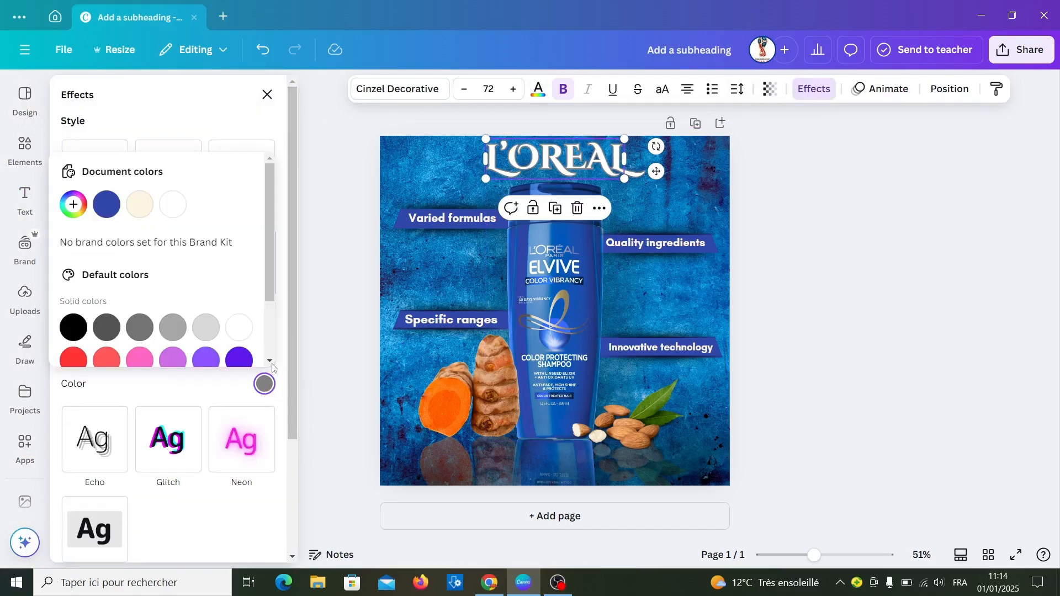
left_click(73, 207)
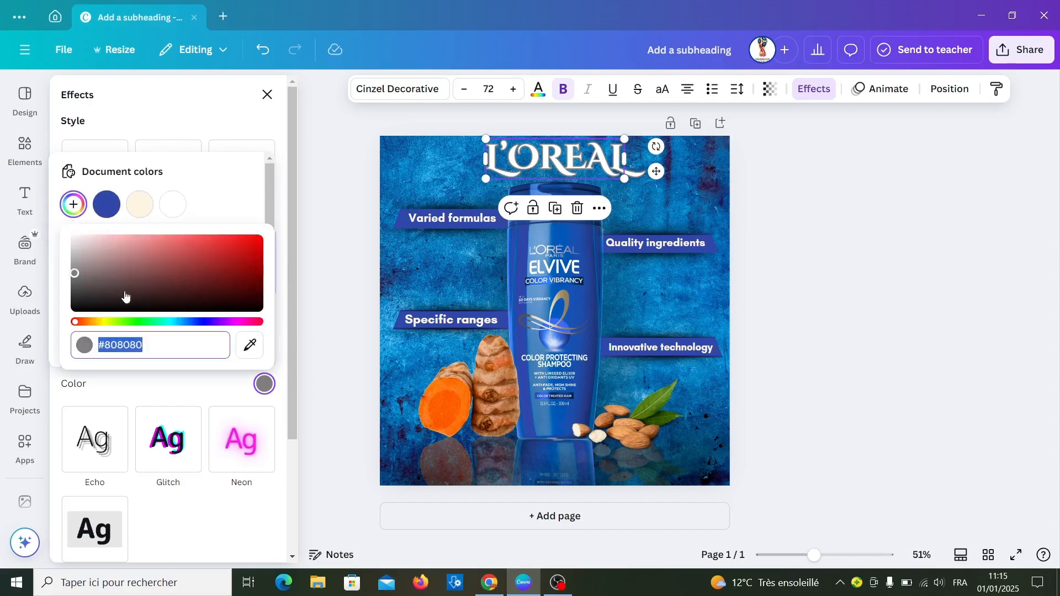
left_click(248, 347)
left_click(440, 405)
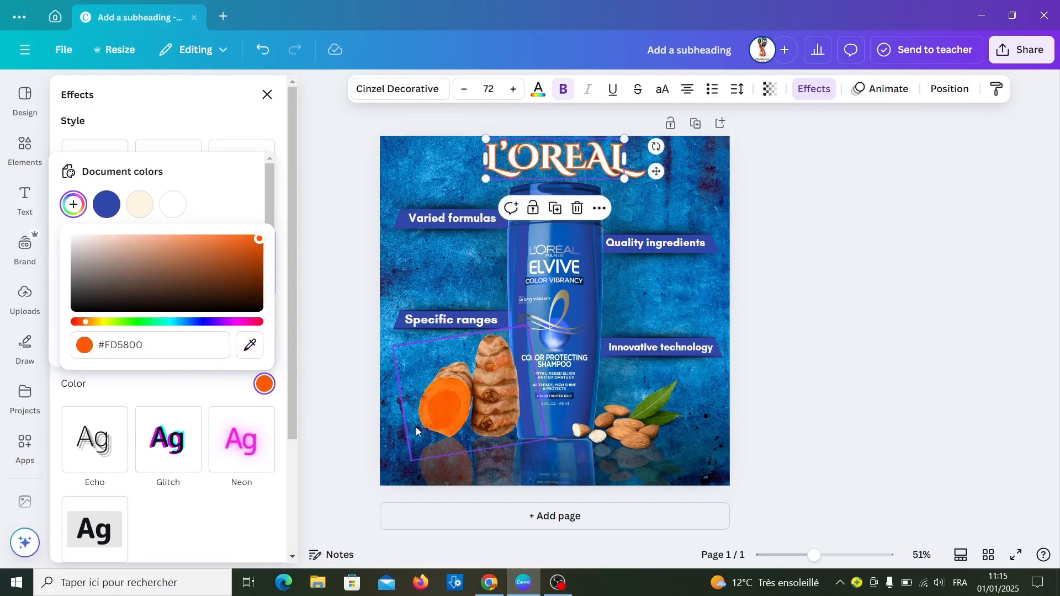
left_click(797, 308)
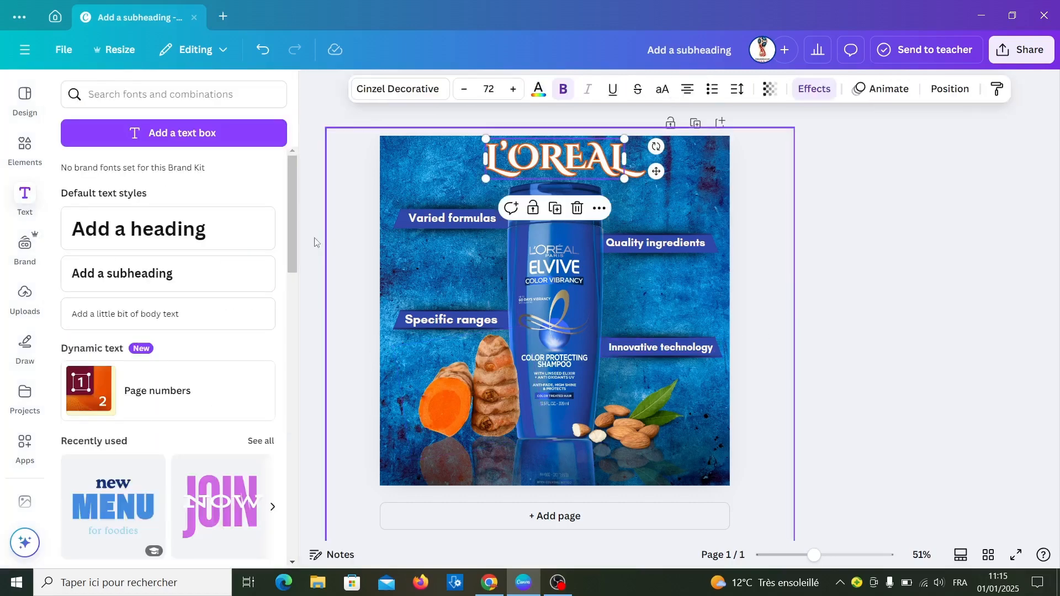
- Add a subheading reading "SINCE 1909" with a wide gap between the words, and widen its text box
left_click(172, 274)
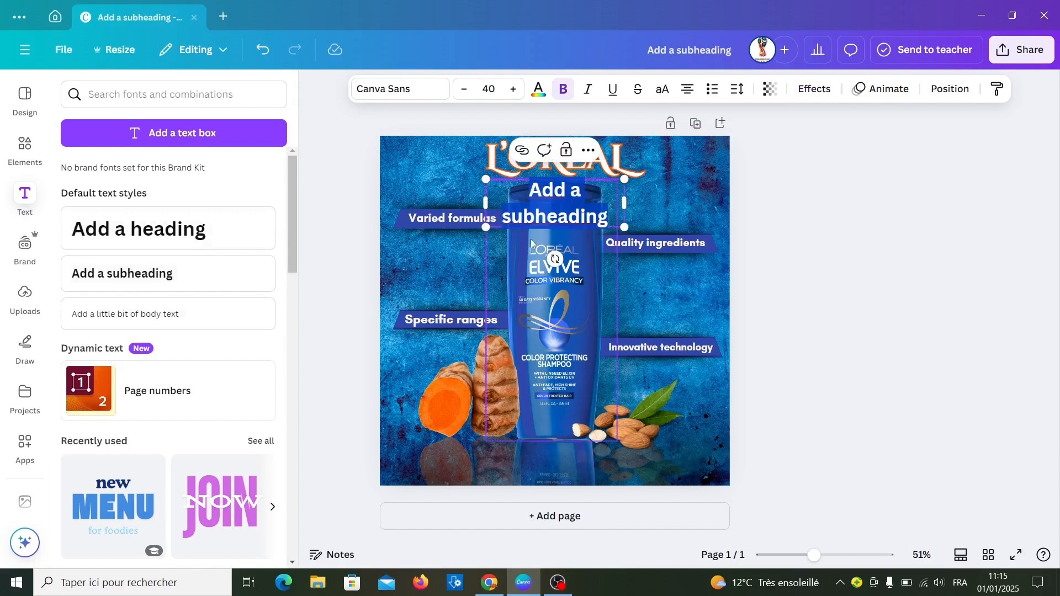
type("SINCE")
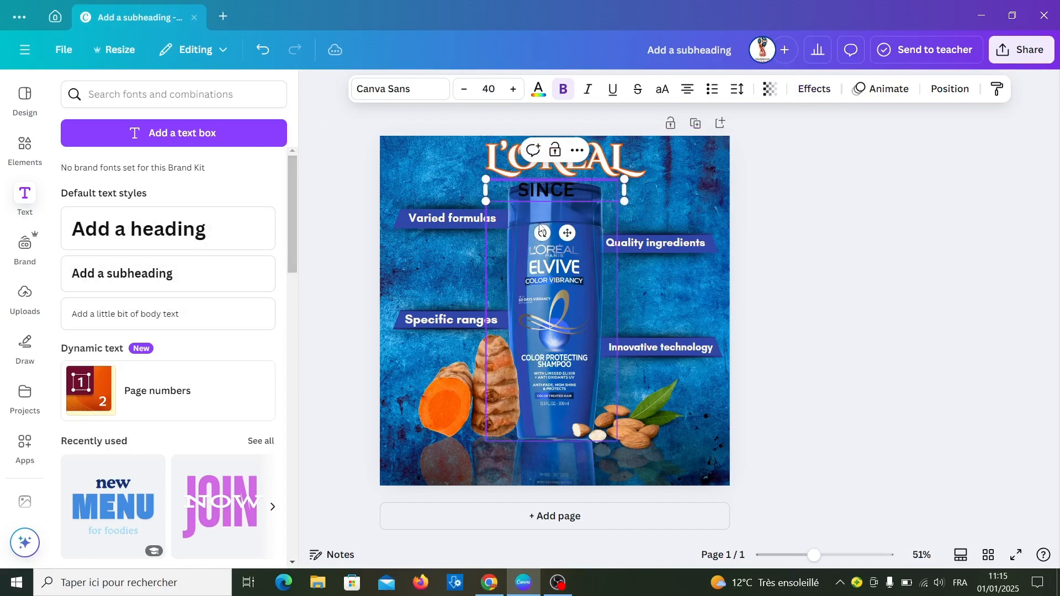
type("       1909")
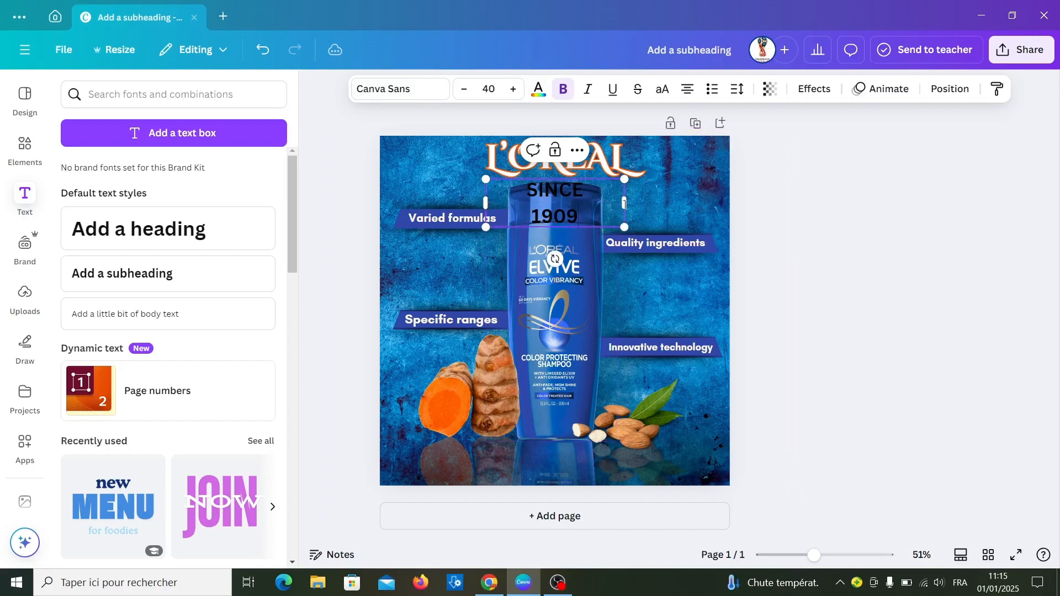
left_click_drag(625, 203, 640, 202)
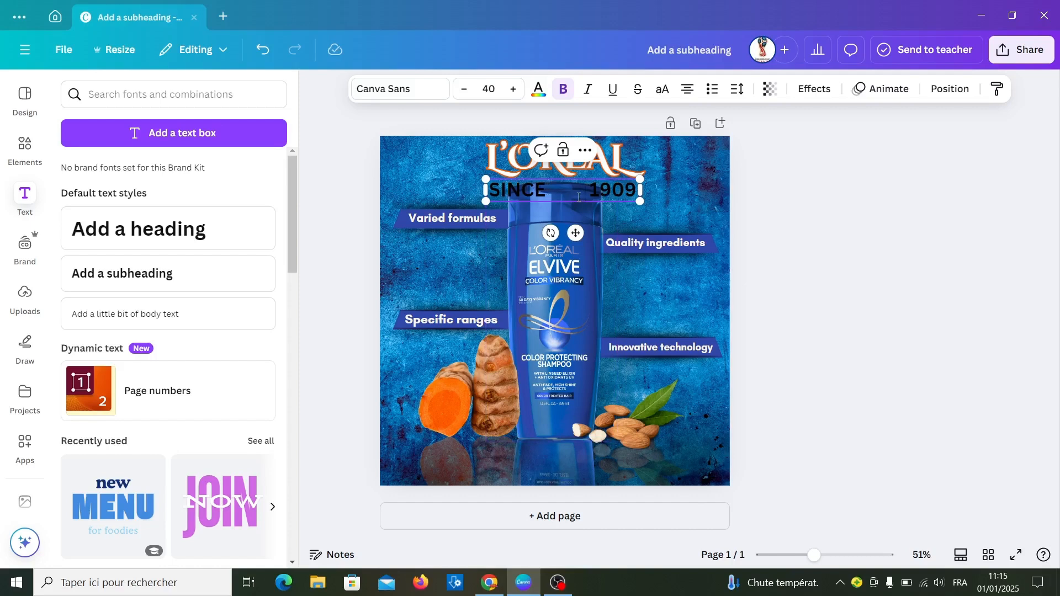
- Set the "SINCE 1909" text to size 21 without bold, and move it up against the base of the "L'OREAL" heading
key("ctrl+a")
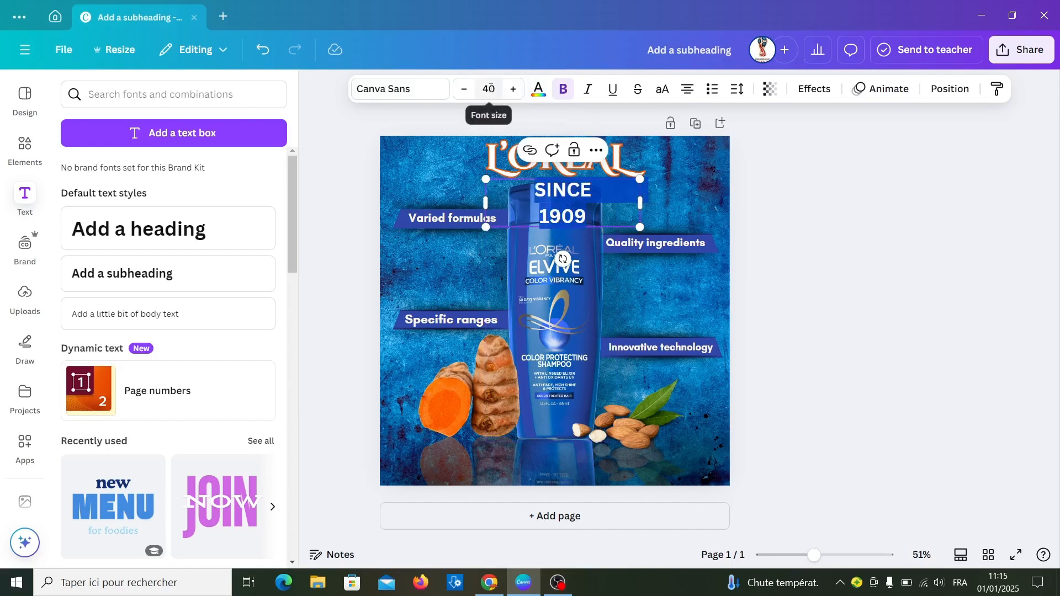
left_click(464, 89)
left_click(563, 92)
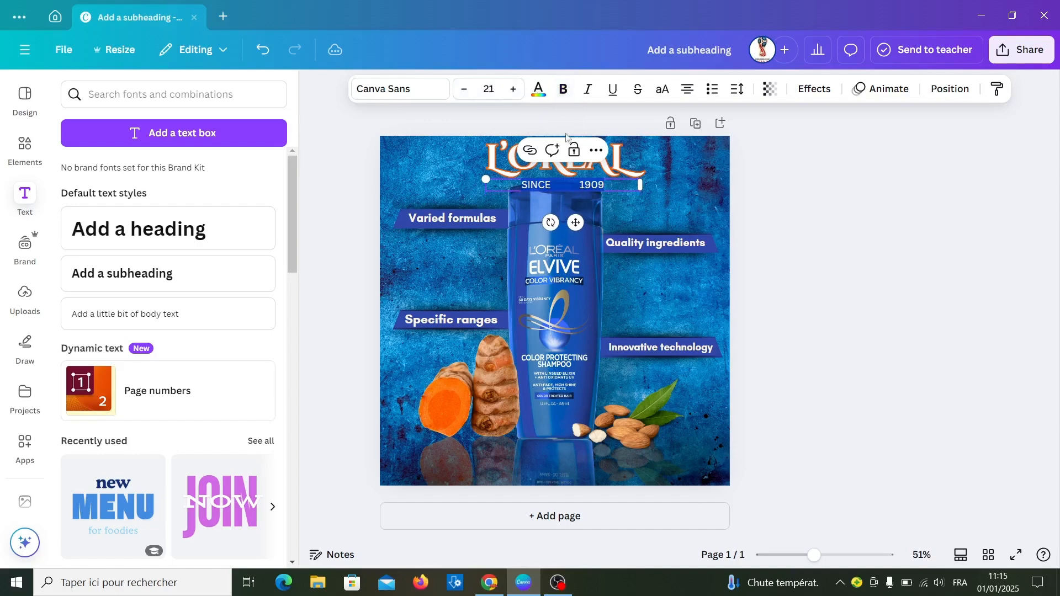
left_click_drag(576, 223, 575, 216)
left_click(644, 209)
- Color the "SINCE 1909" text cream, using the lightest photo color from the almond image
left_click(565, 178)
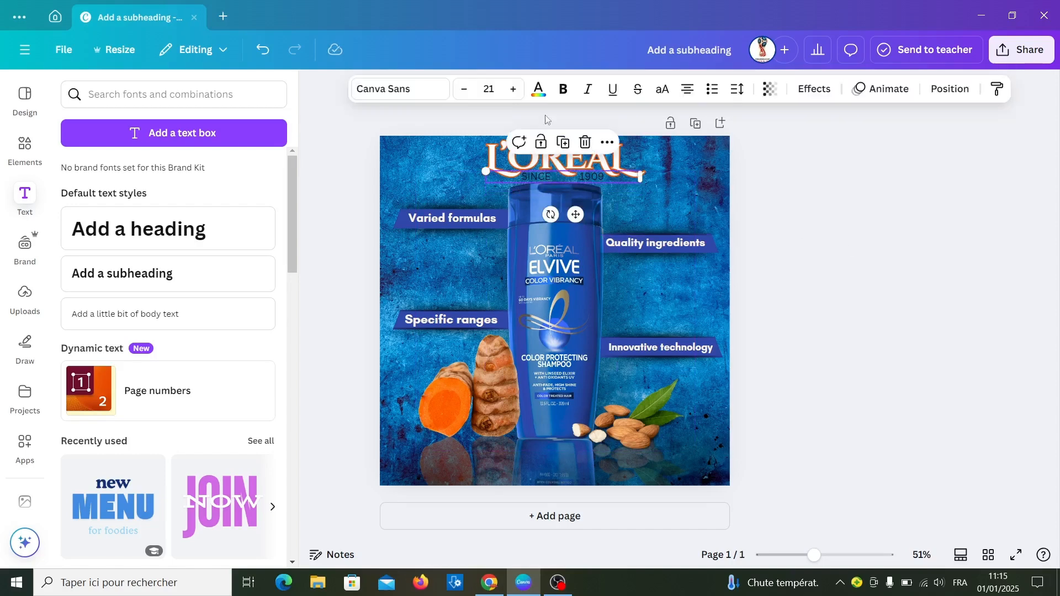
left_click(540, 90)
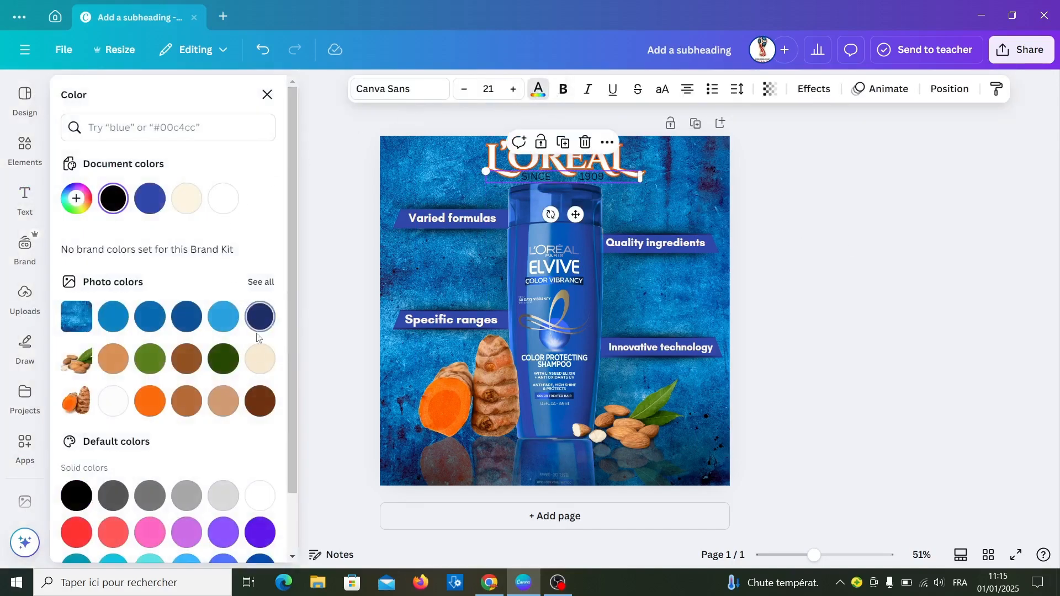
left_click(260, 359)
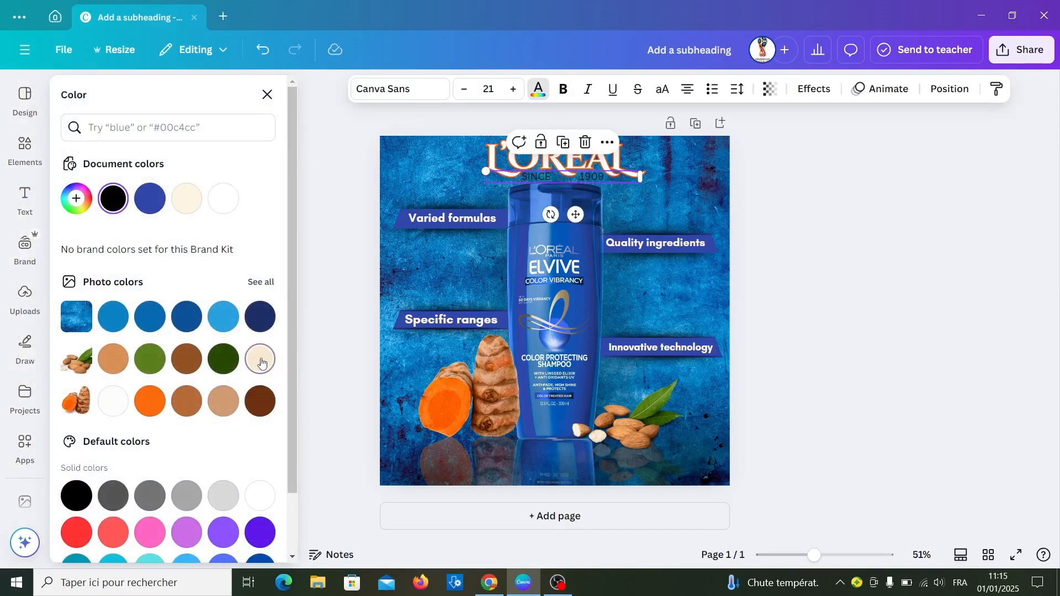
key("Escape")
left_click(971, 182)
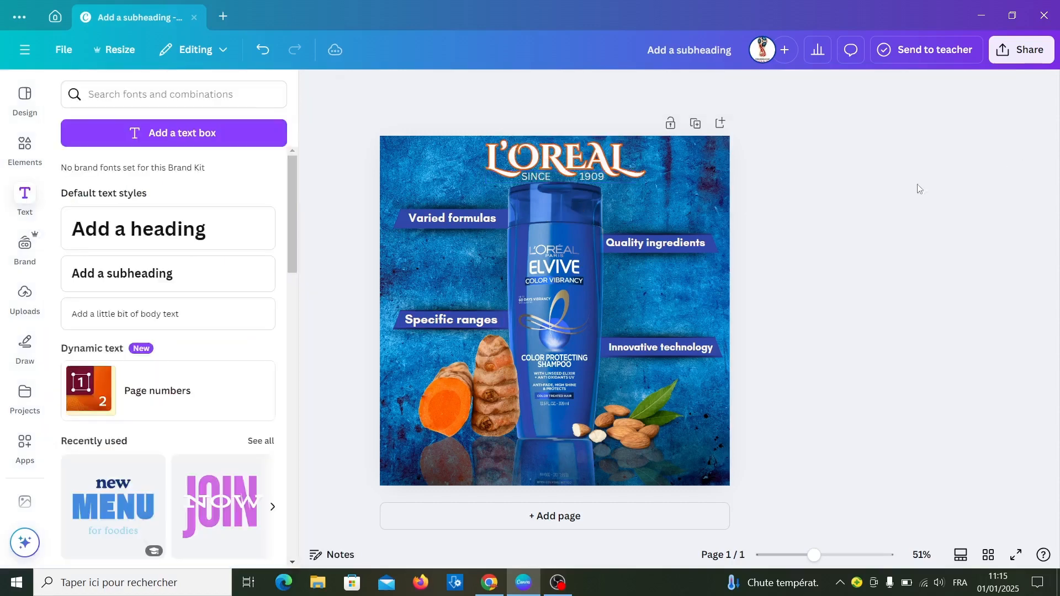
- Nudge the "SINCE 1909" text slightly upward and remove one space from the gap between its words
left_click(605, 174)
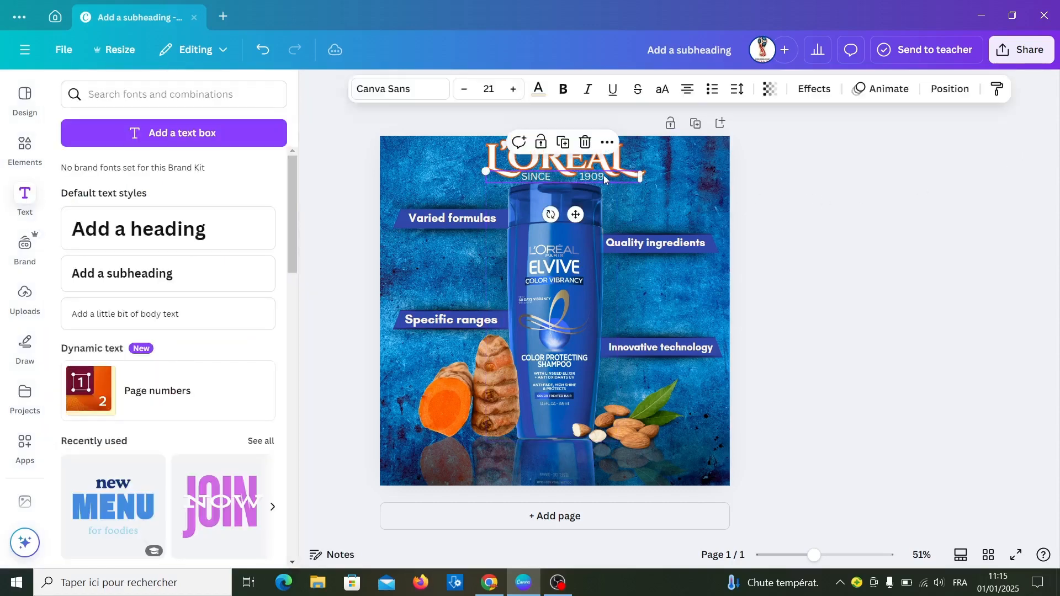
left_click(975, 233)
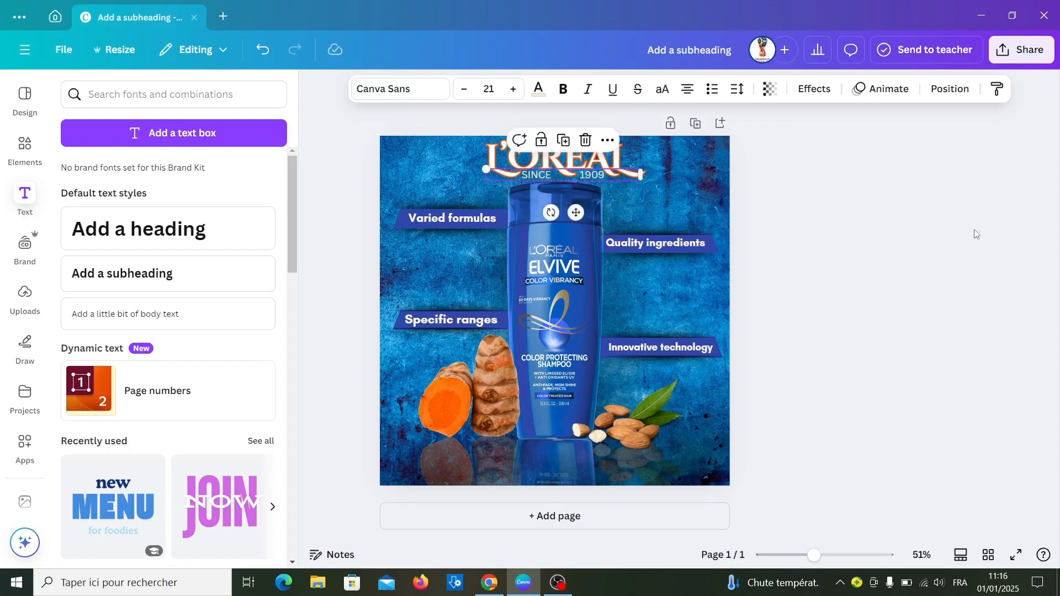
left_click(564, 177)
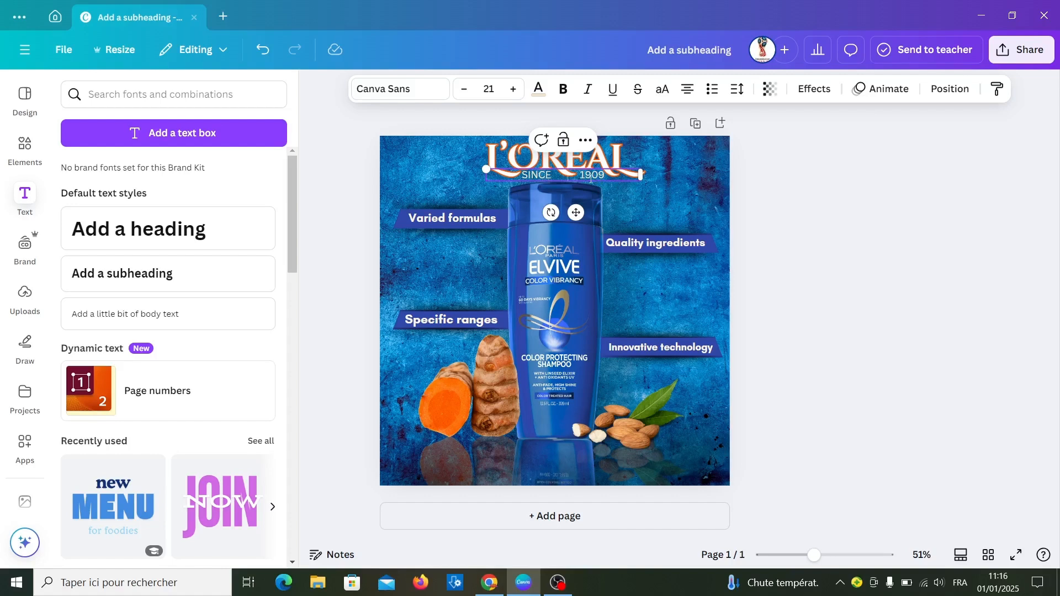
key("BackSpace")
left_click(806, 238)
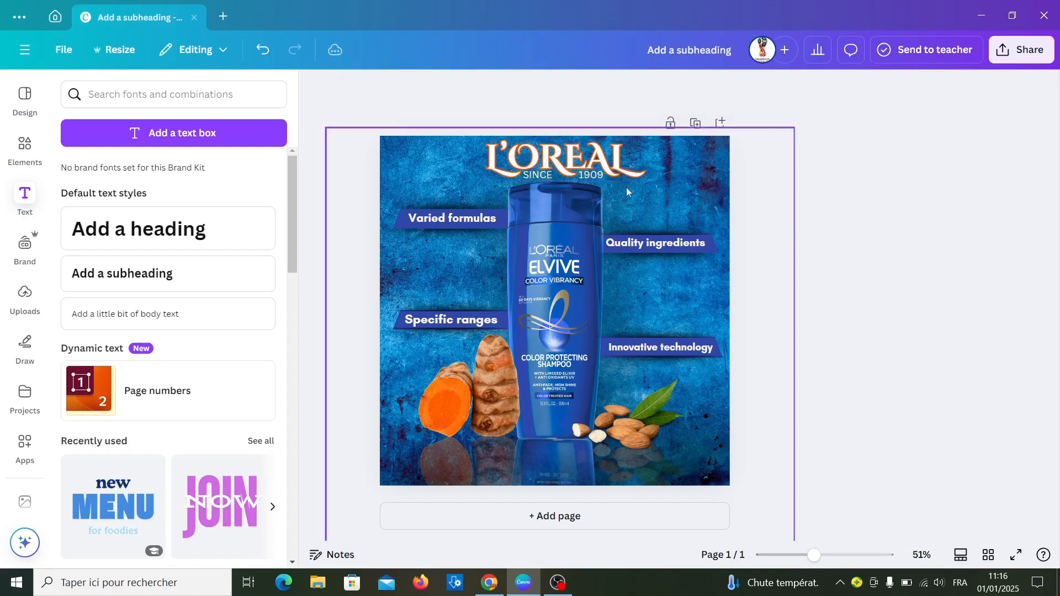
left_click(597, 181)
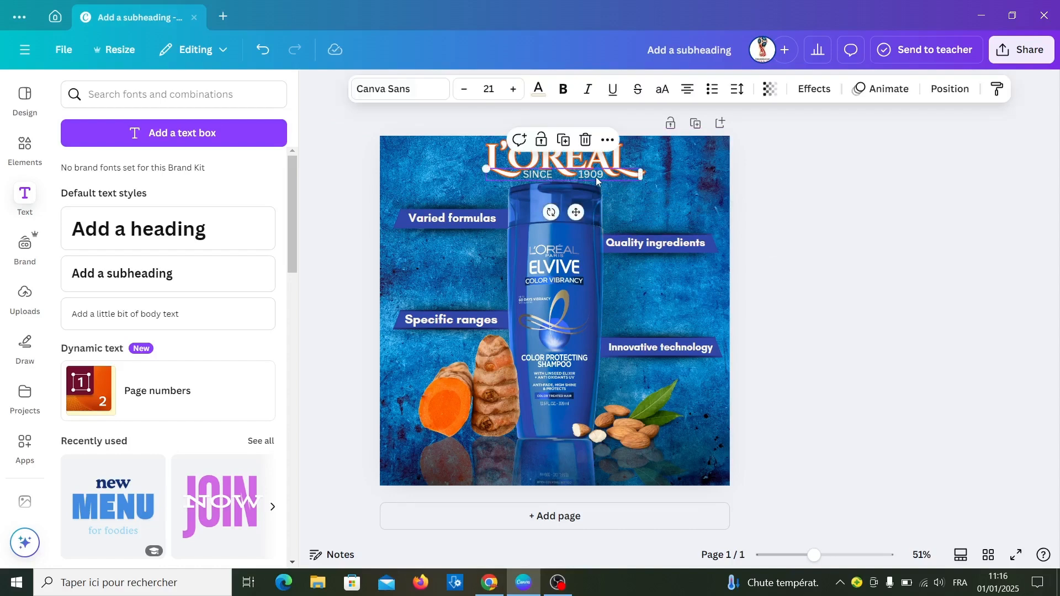
left_click(917, 308)
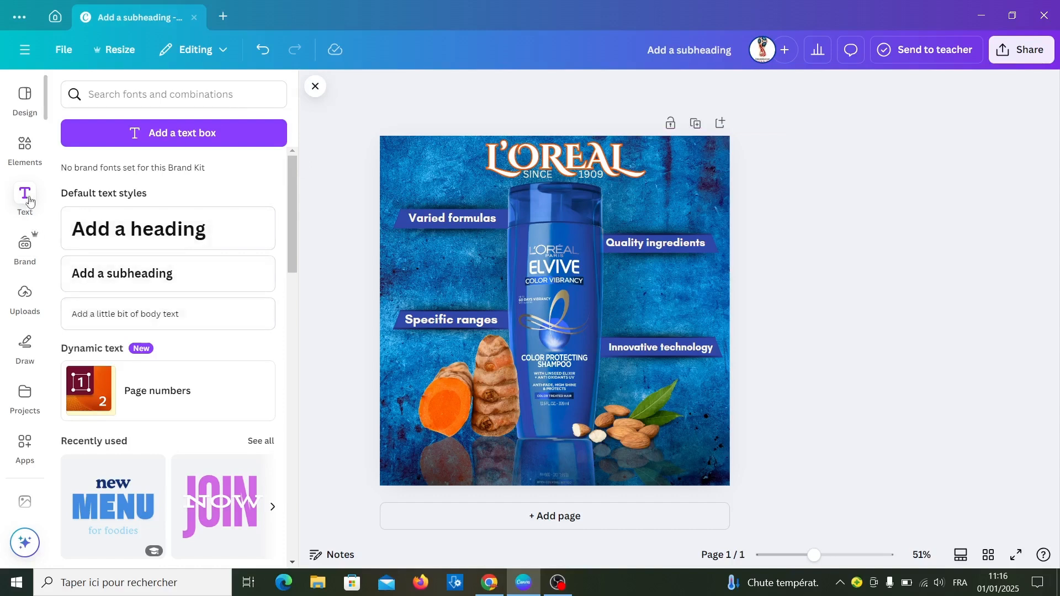
- Add the recently used grey page-curl graphic, fit it into the design's top-right corner and shrink it to clear most of the heading
left_click(20, 148)
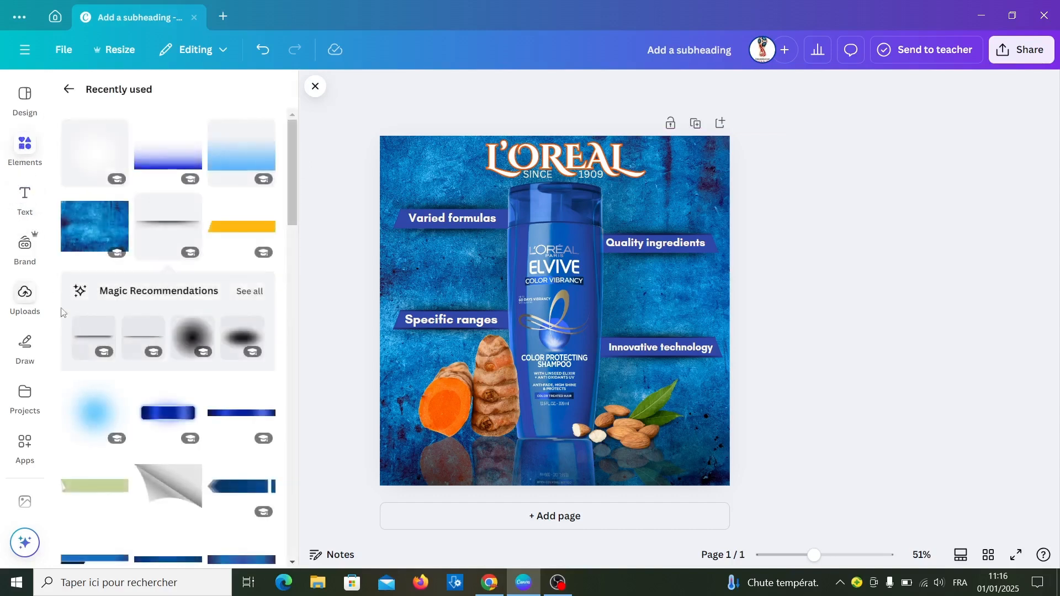
left_click(156, 482)
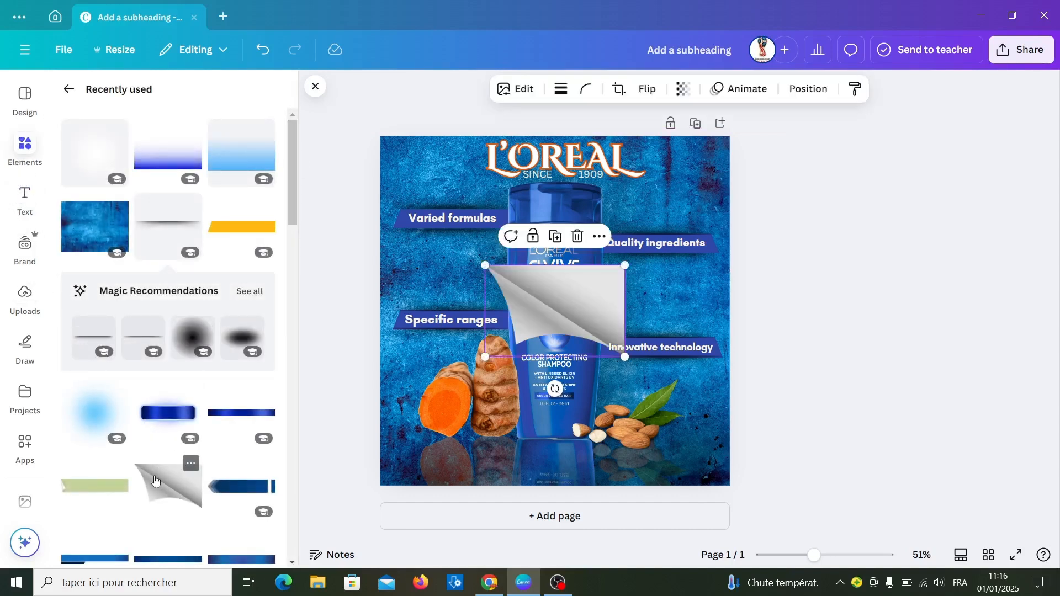
left_click_drag(601, 290, 712, 151)
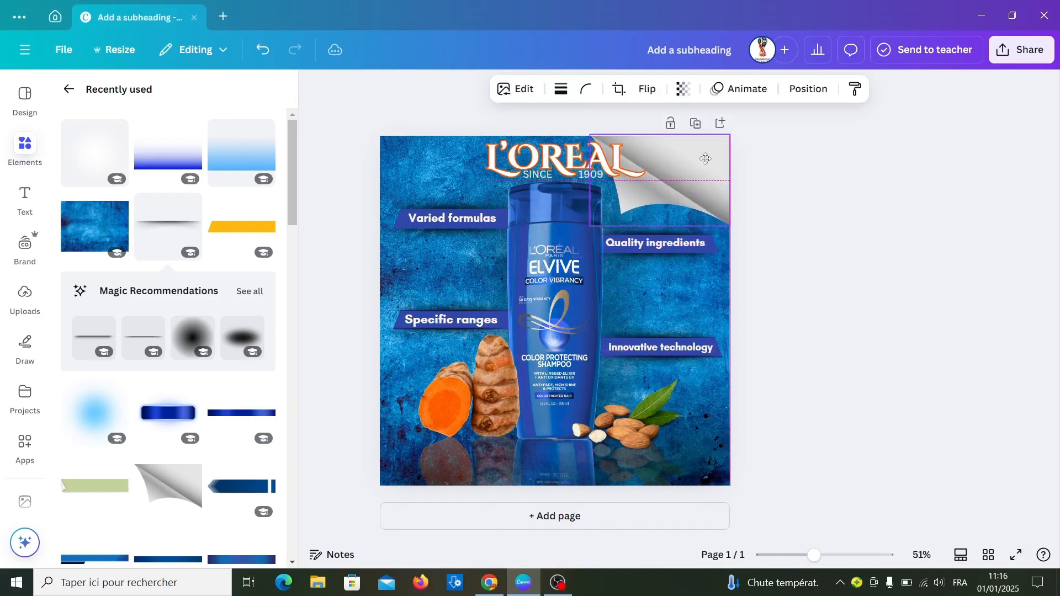
left_click_drag(591, 226, 629, 205)
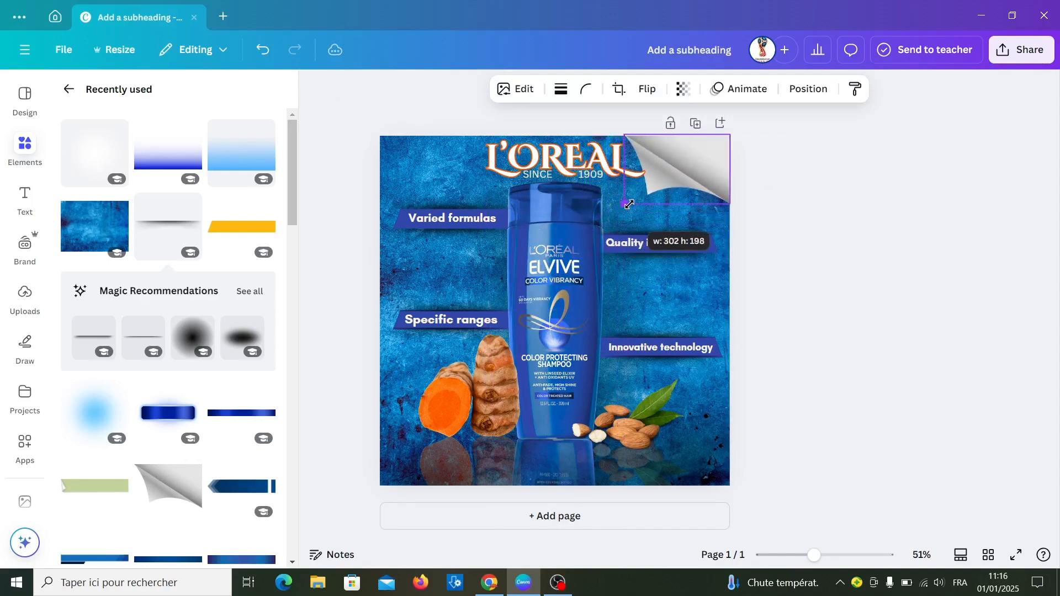
- Move the "L'OREAL" heading and the "SINCE 1909" text together to the left, away from the page curl
left_click(533, 163)
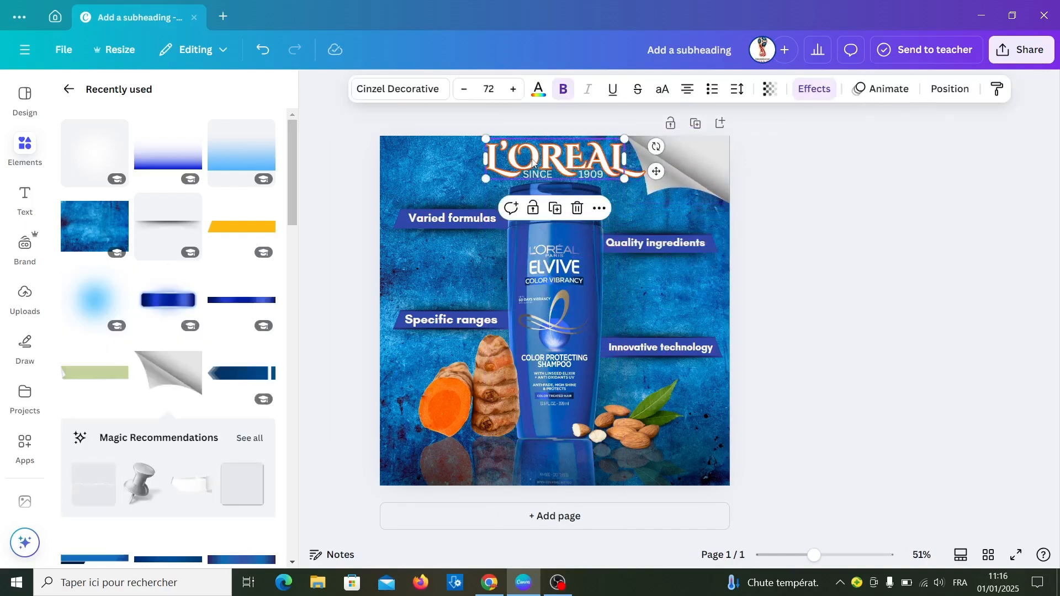
left_click(561, 175, "shift")
left_click(560, 175, "shift")
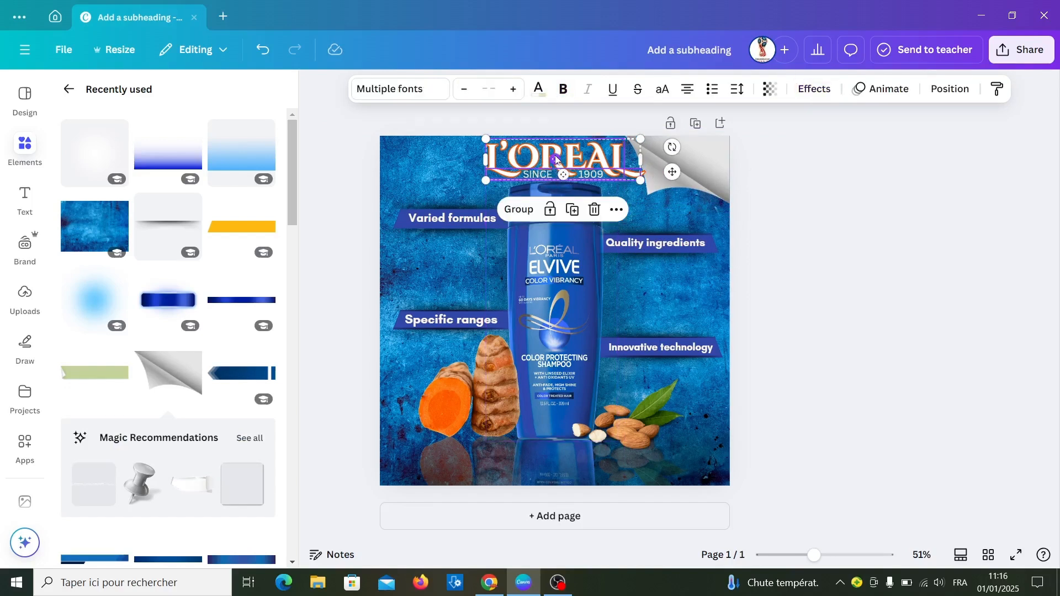
left_click_drag(569, 163, 531, 155)
left_click(834, 302)
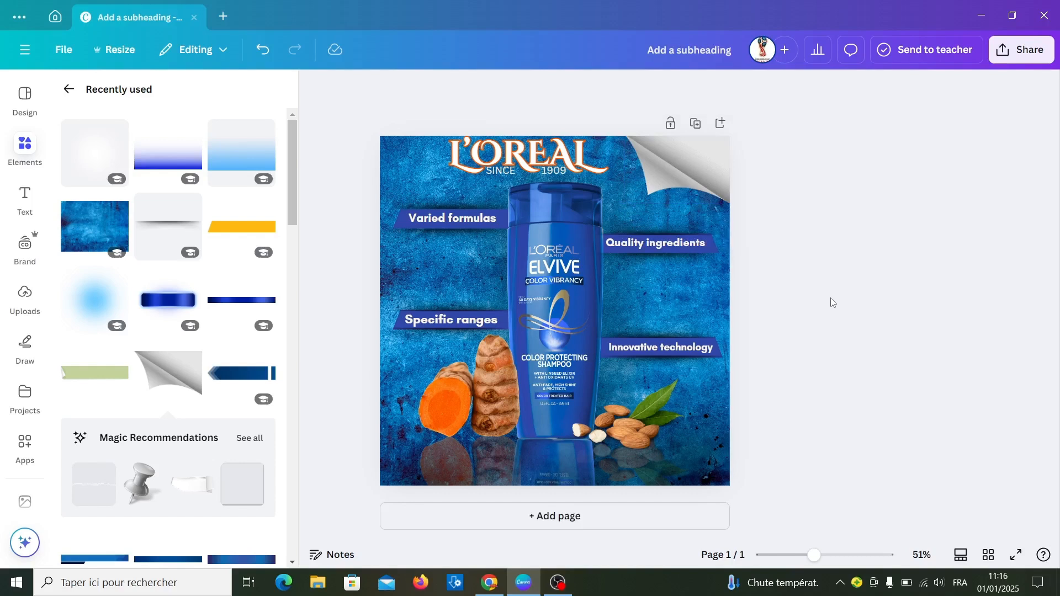